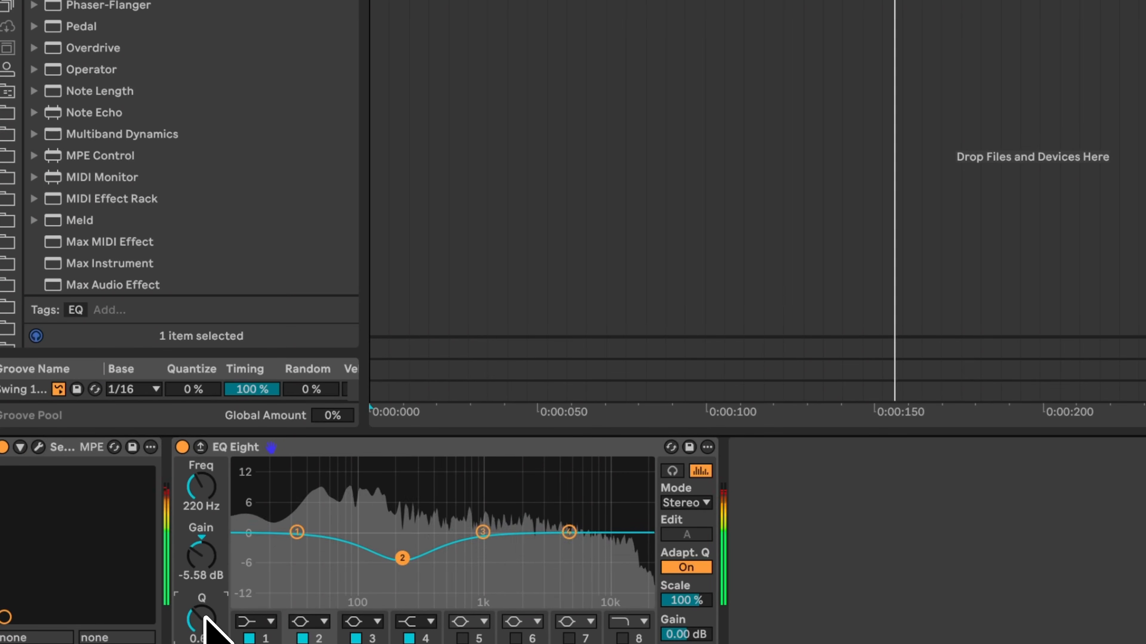
Step: Shape the EQ Eight curve, adding band 4 at about 2 kHz boosted to about 3.1 dB
click(182, 447)
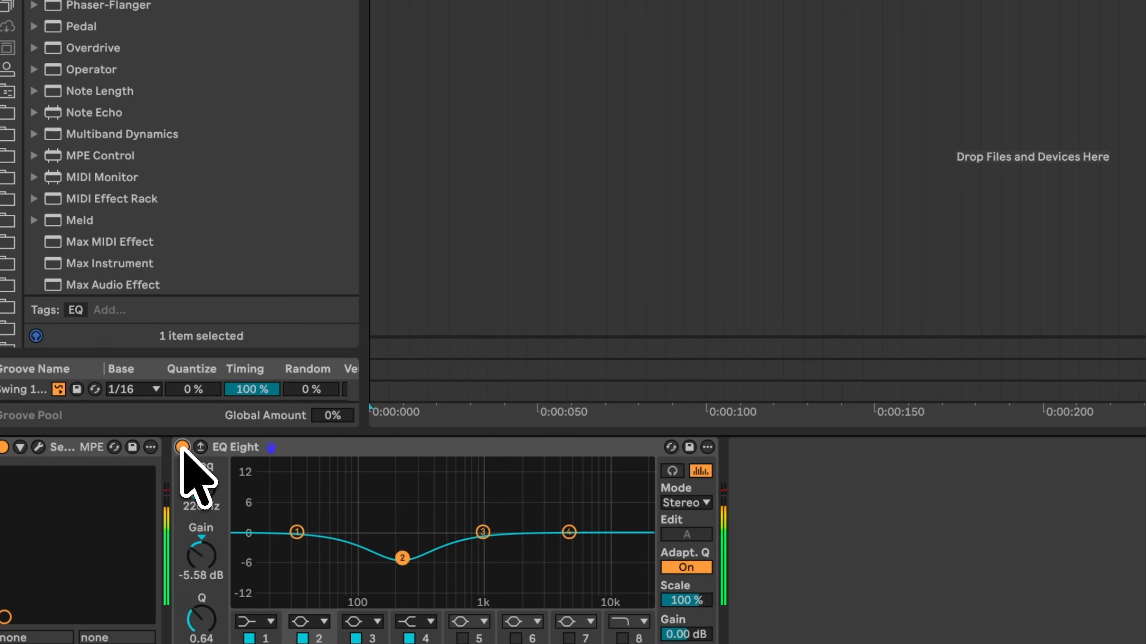
click(482, 531)
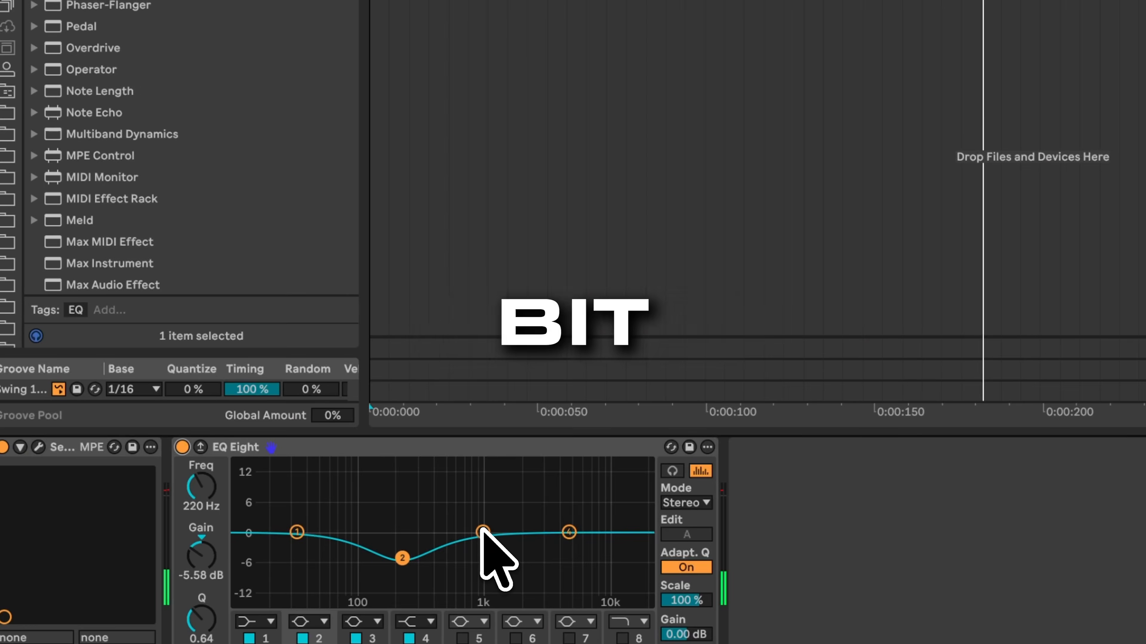
drag(213, 497, 214, 505)
click(424, 621)
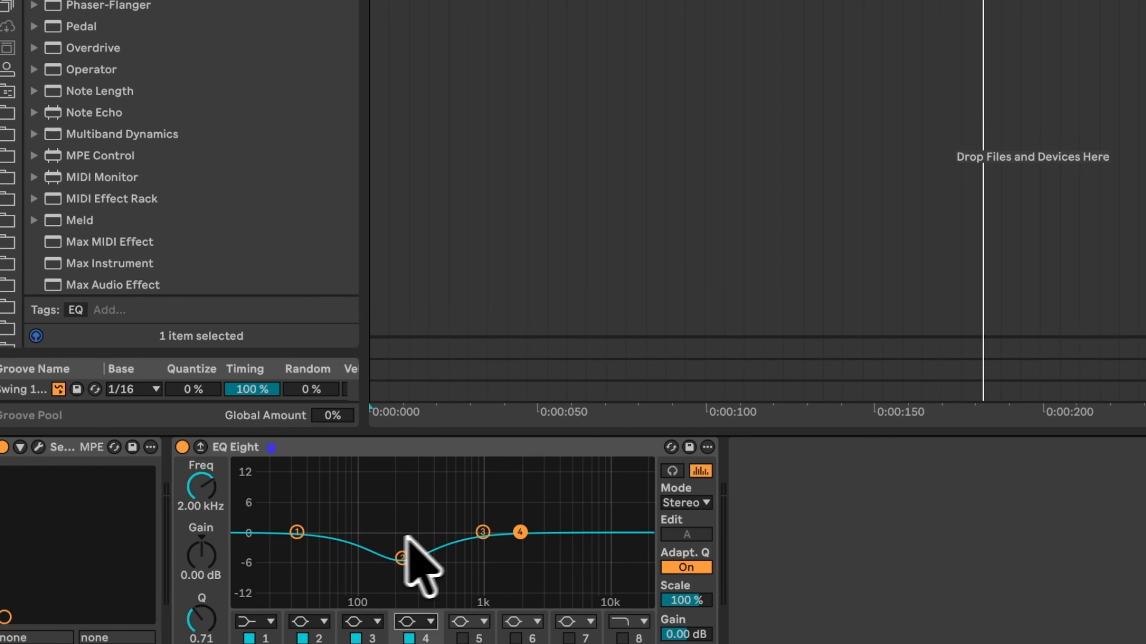
drag(198, 550, 196, 553)
drag(520, 524, 519, 519)
Step: Bypass and re-enable the EQ Eight to compare the sound
click(182, 447)
click(181, 447)
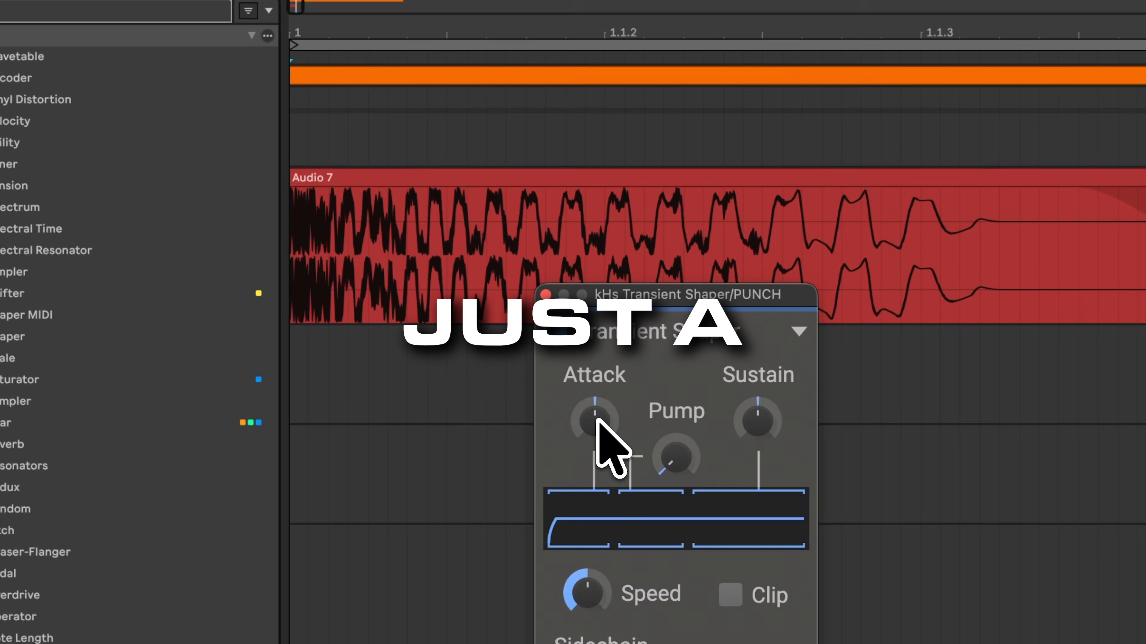
drag(597, 420, 602, 425)
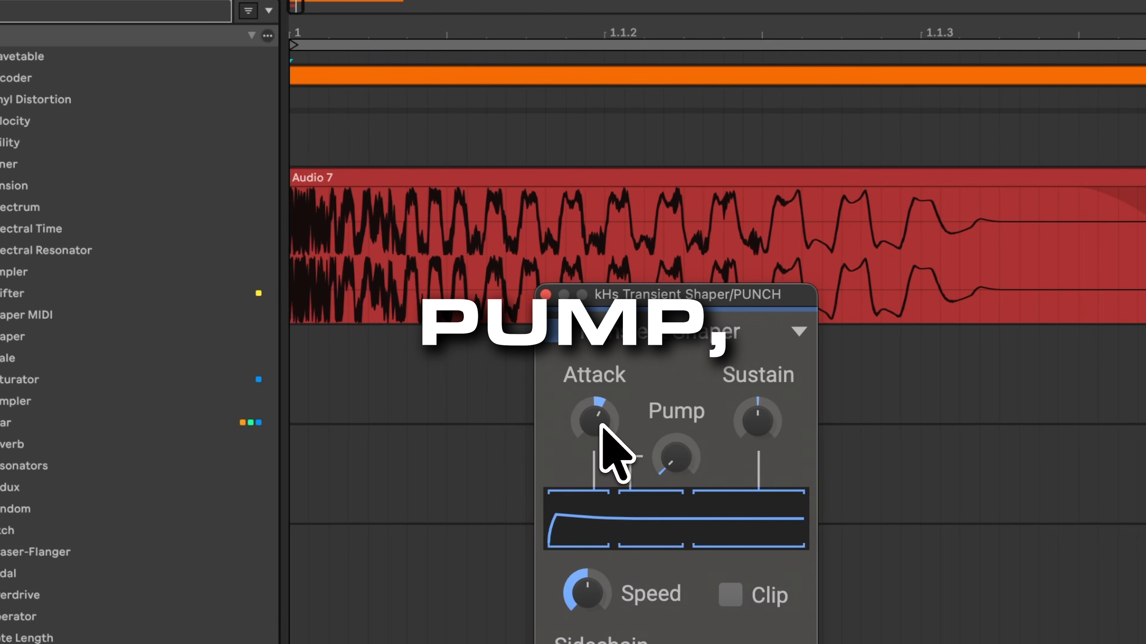
Step: Play the clip and nudge the Transient Shaper's Pump knob
click(299, 267)
key(space)
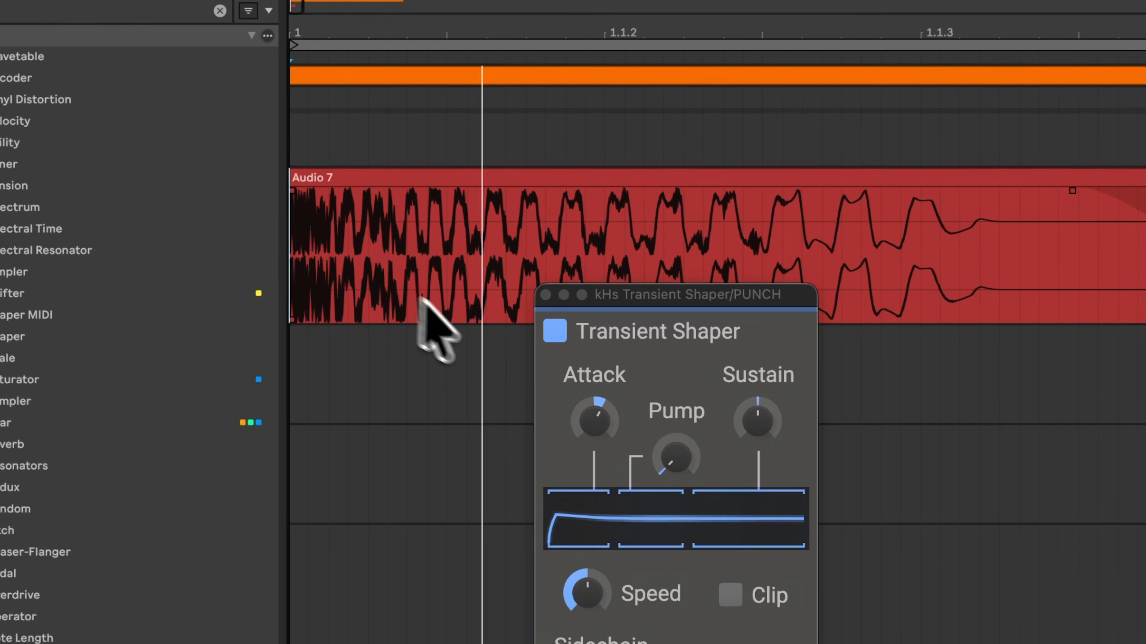
drag(675, 460, 678, 460)
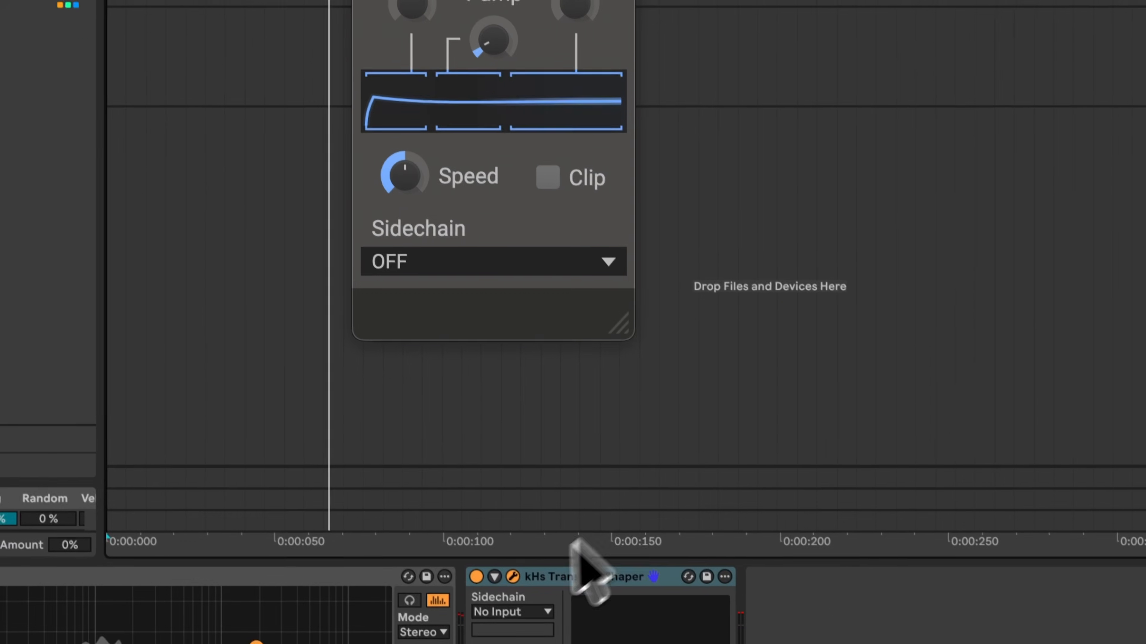
Step: Open the KNOCK Clipper plugin window and position it beside the Transient Shaper
click(474, 574)
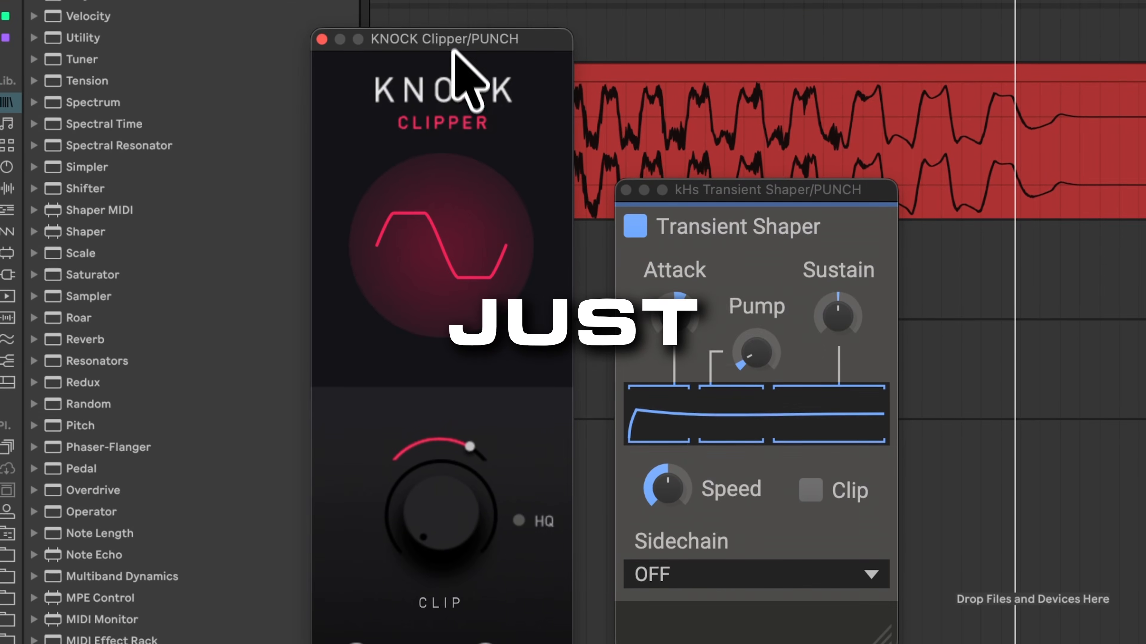
drag(439, 153, 440, 332)
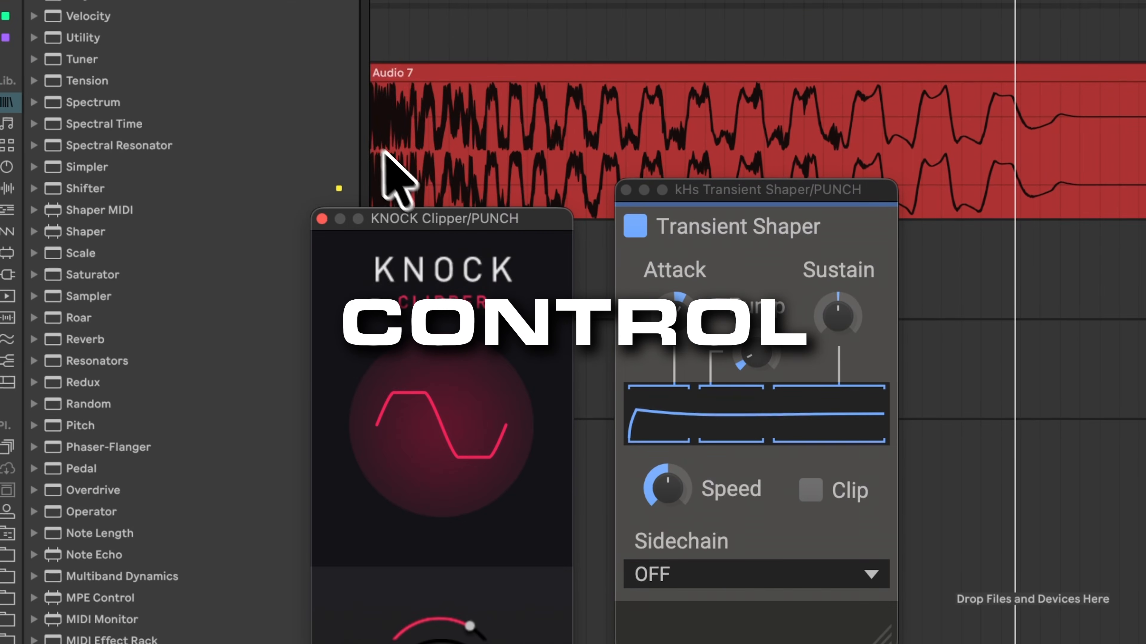
click(355, 248)
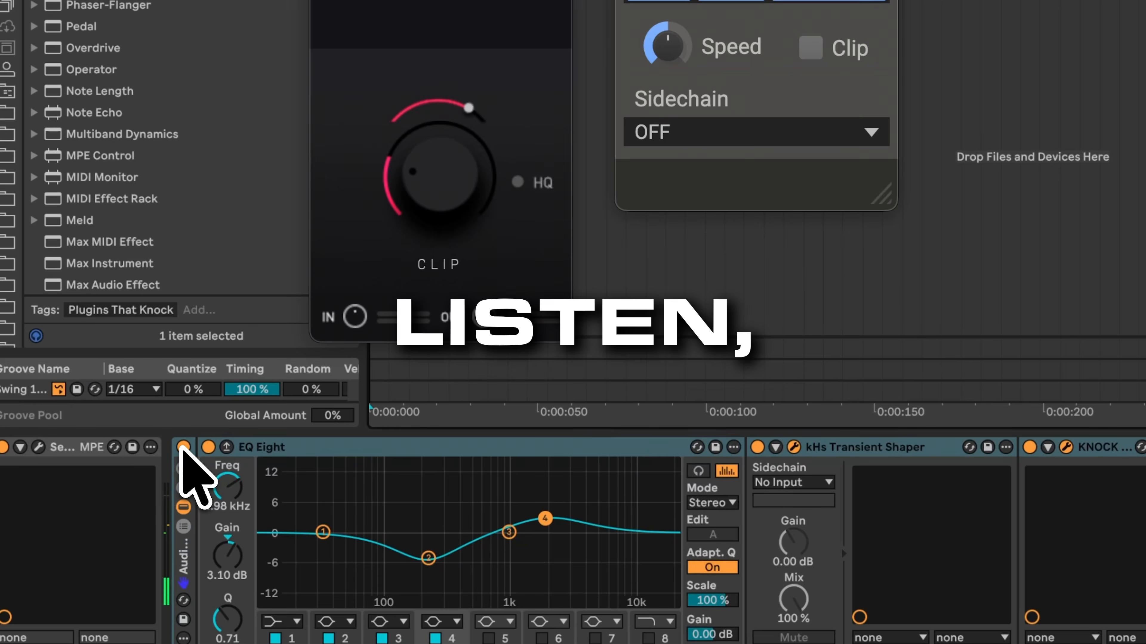
Step: Bypass and re-enable the effect rack to compare the processed and dry sound
click(183, 447)
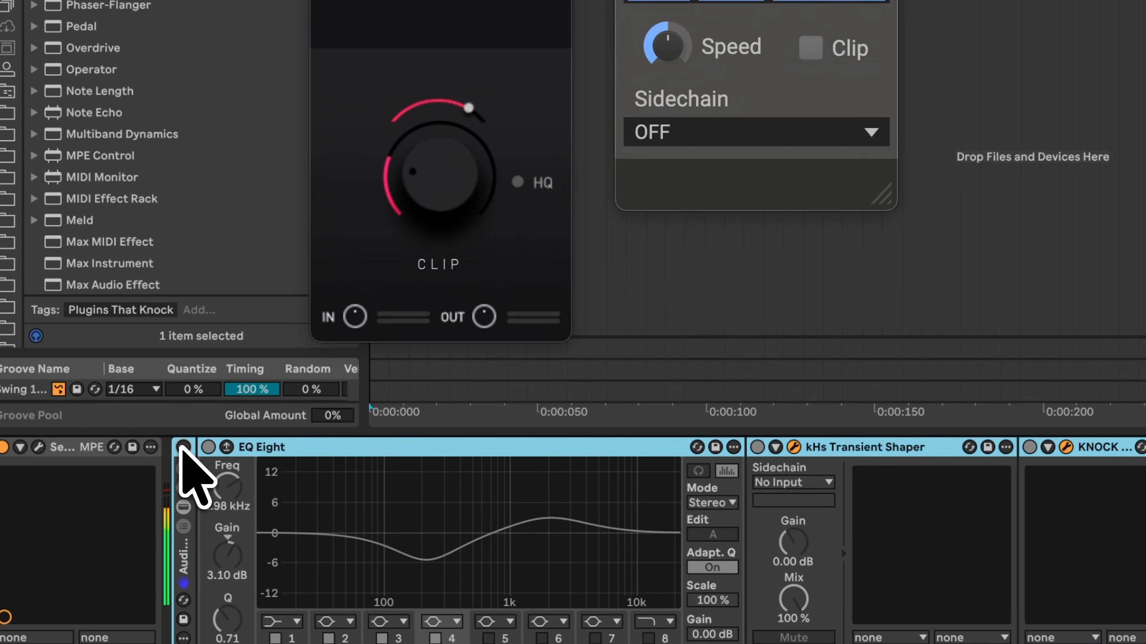
click(182, 447)
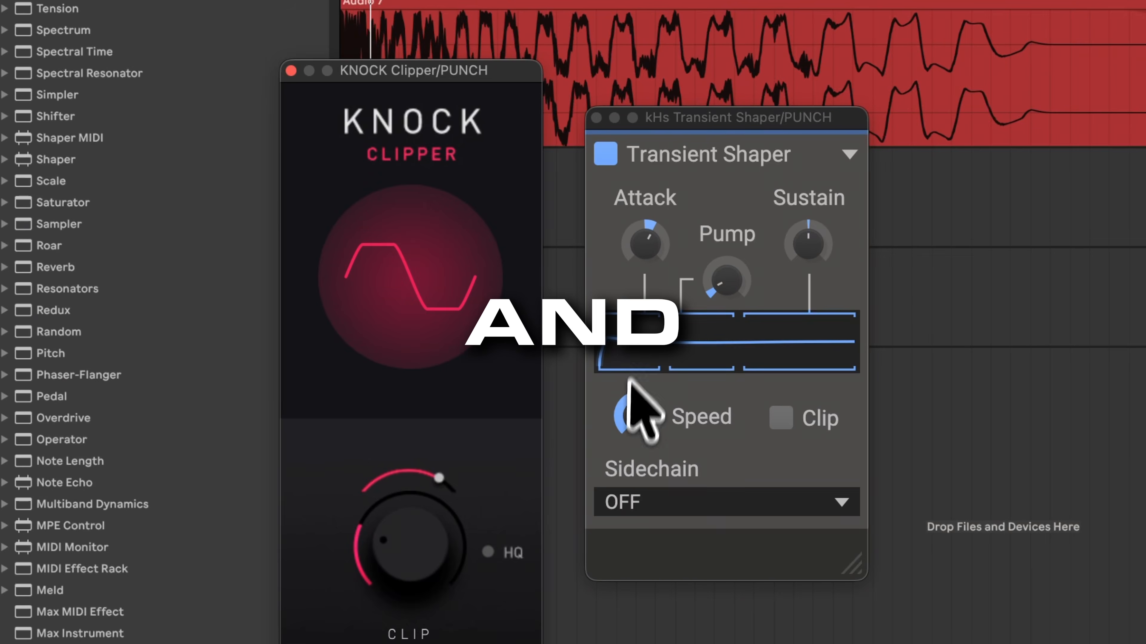
click(652, 240)
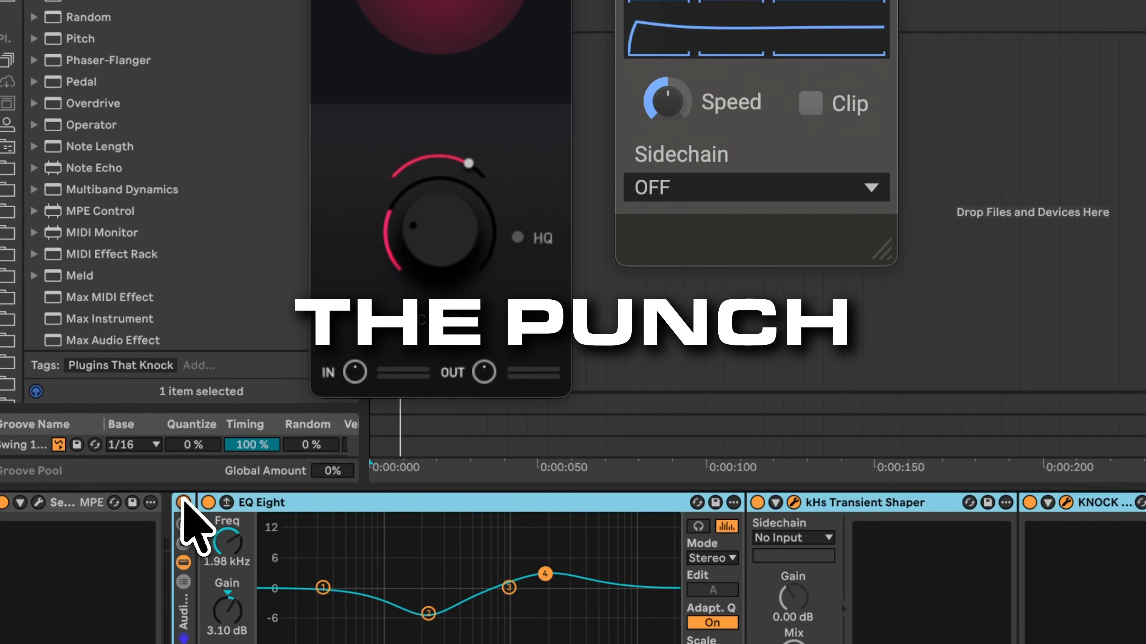
click(183, 500)
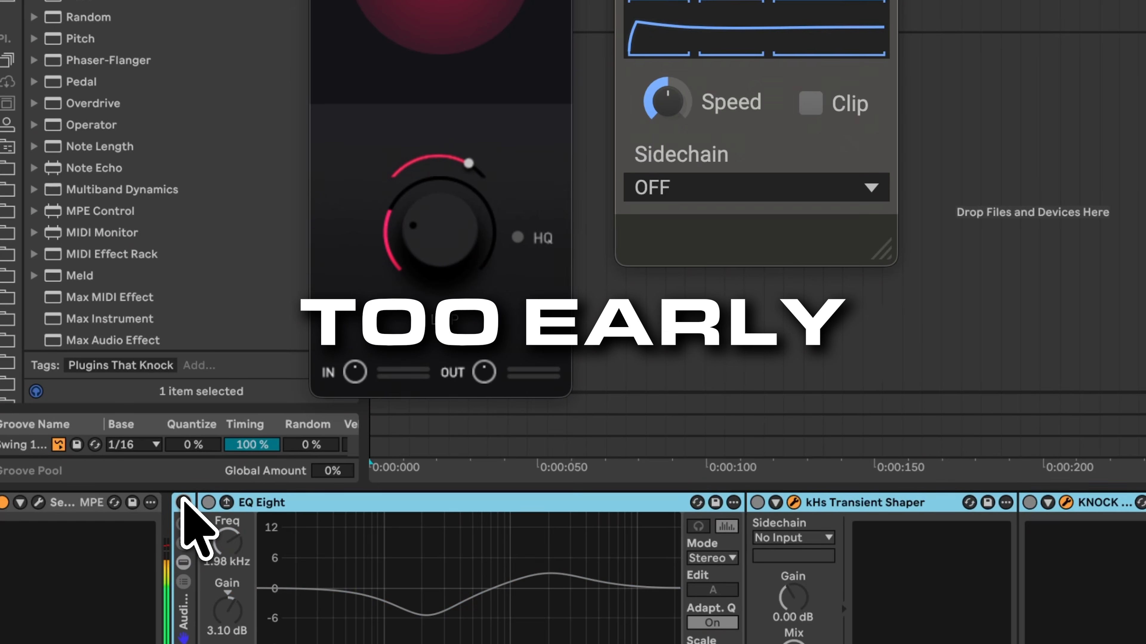
click(182, 500)
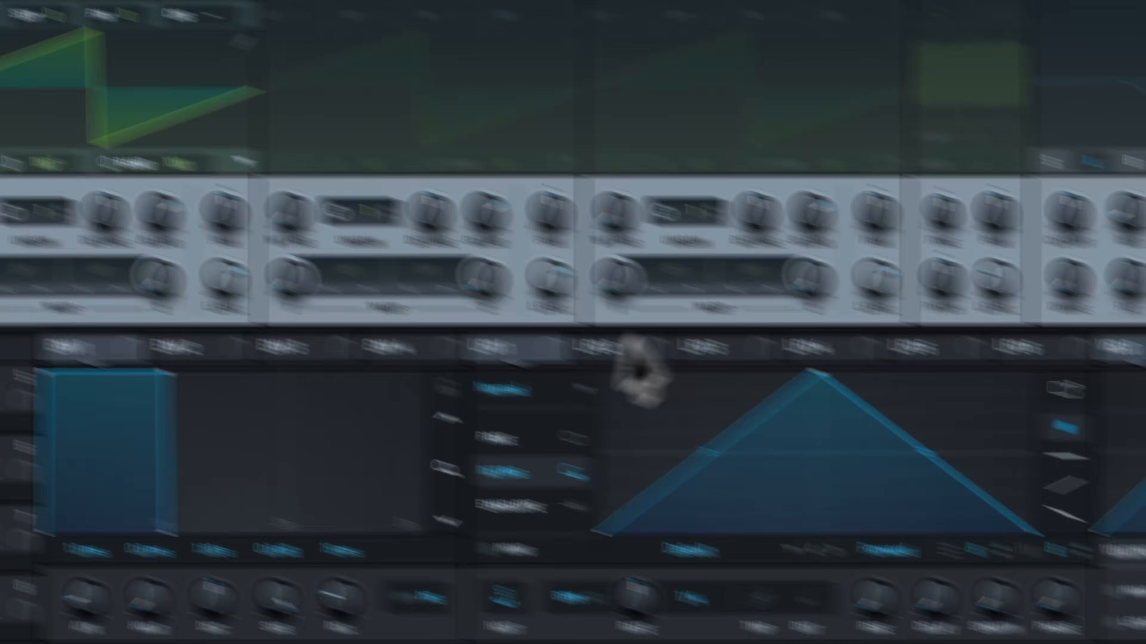
Step: Set Serum's LFO 1 to Envelope mode and route it to Oscillator A's level, reshaping its curve
click(789, 580)
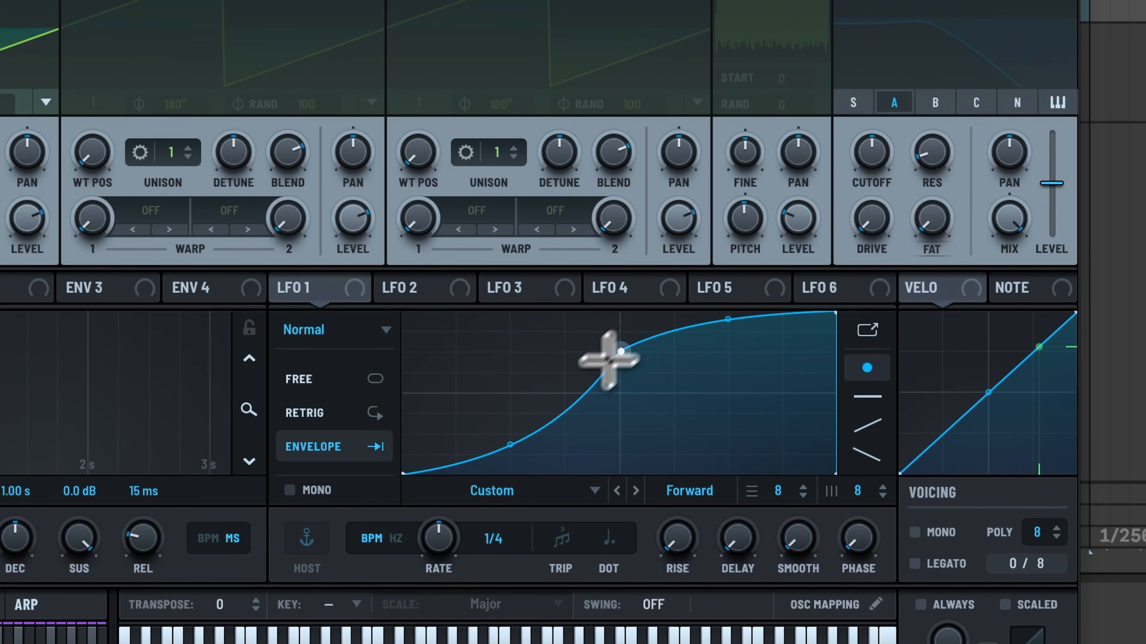
drag(318, 286, 27, 219)
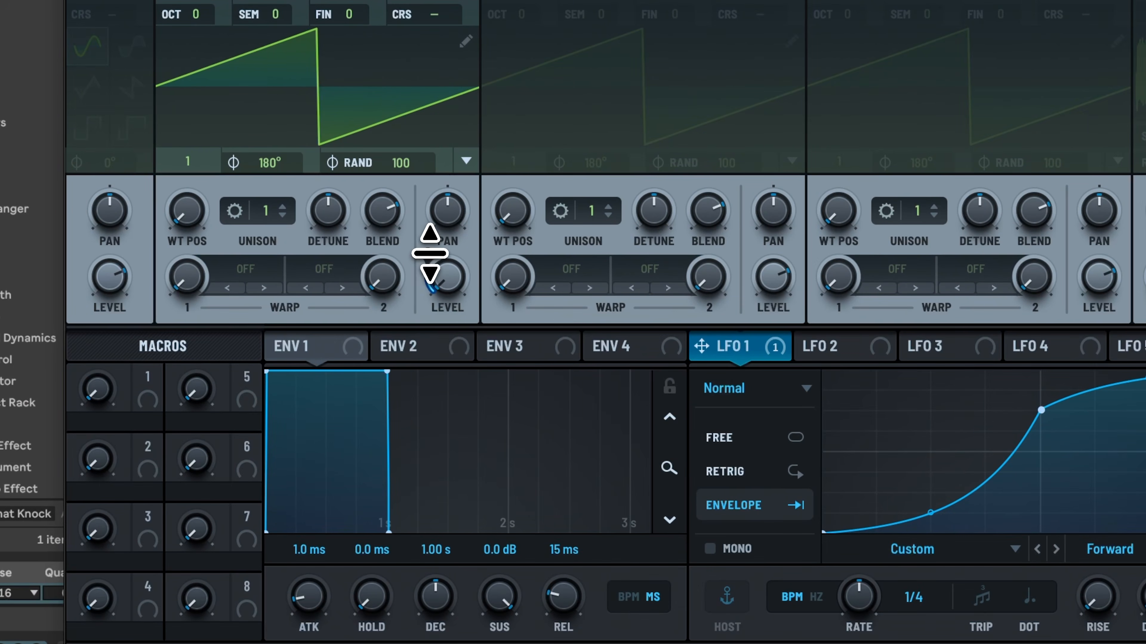
drag(430, 252, 464, 146)
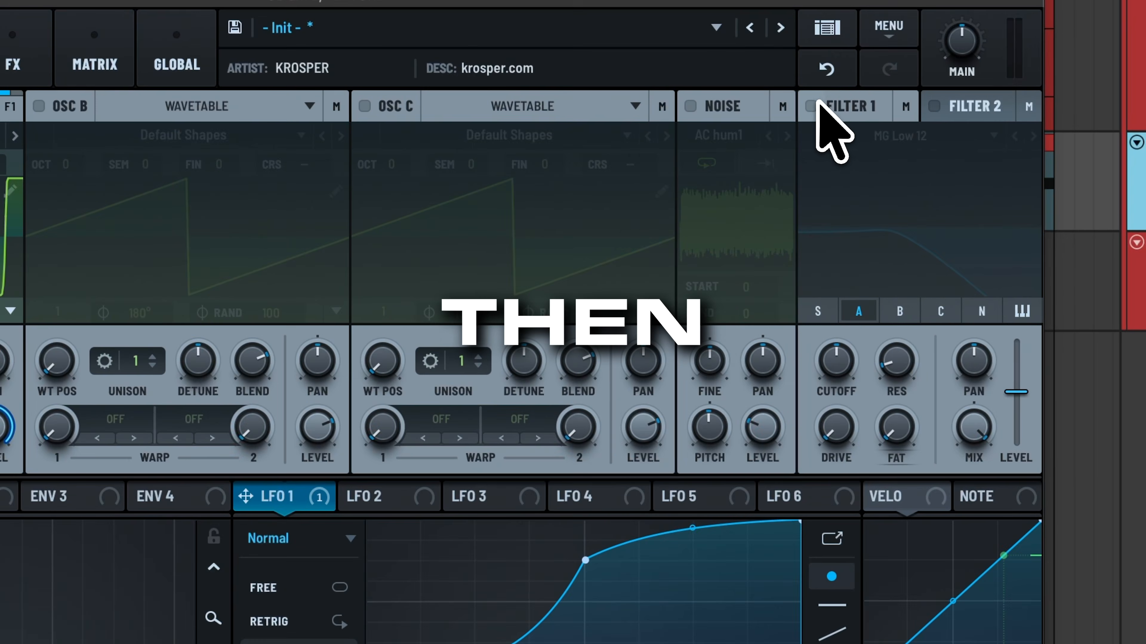
Step: Enable Filter 1 and modulate its cutoff with LFO 1, adjusting the cutoff and amount
click(788, 152)
drag(245, 496, 850, 359)
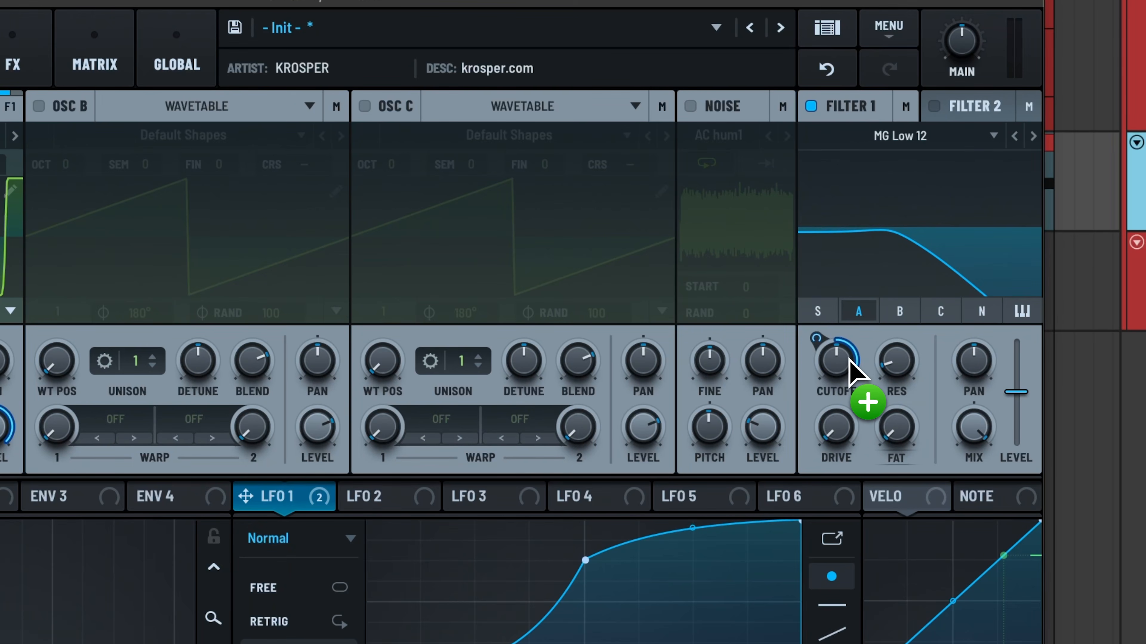
drag(831, 358, 814, 409)
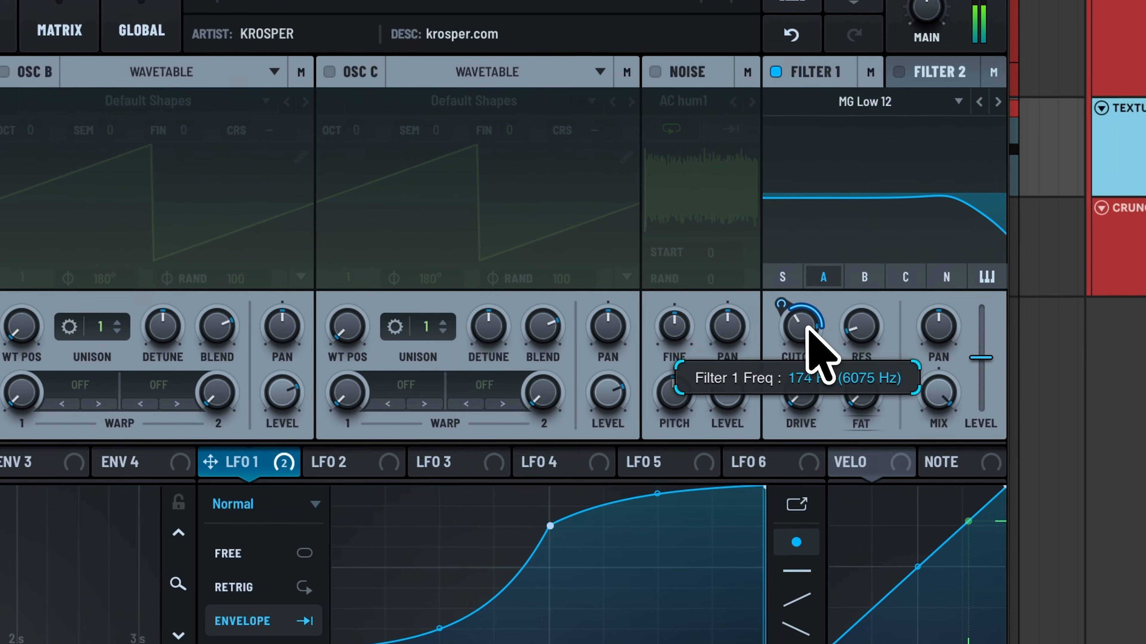
drag(841, 359, 843, 343)
drag(808, 308, 811, 302)
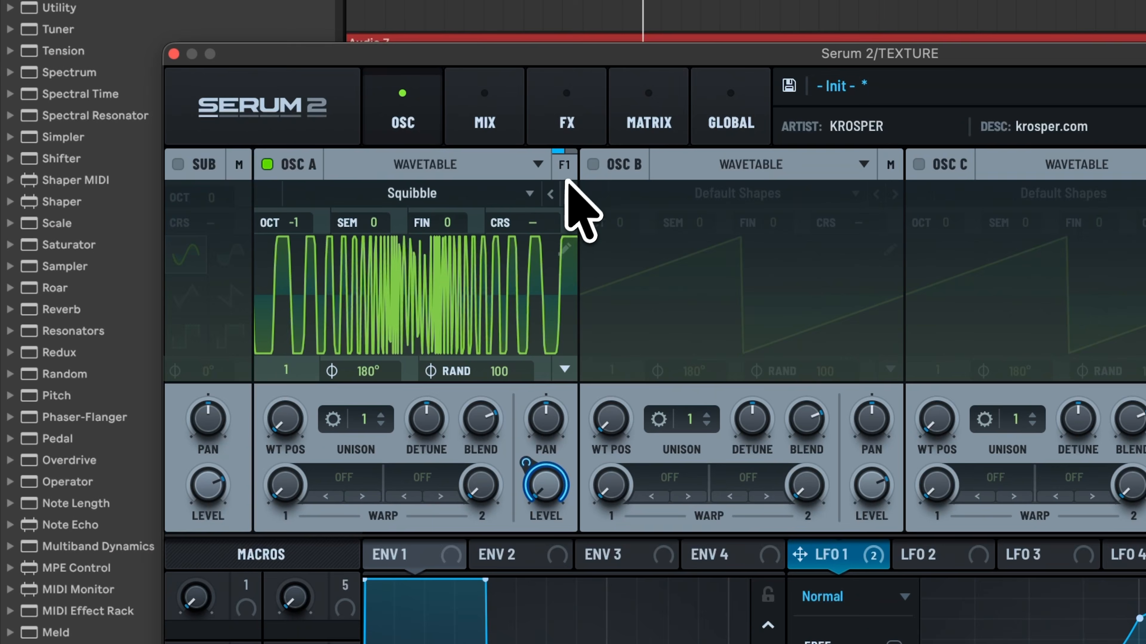
Step: Switch Oscillator A's wavetable to Talking Vox and set its wavetable position to about 87
mouse_move(267, 219)
mouse_down()
mouse_move(263, 238)
mouse_move(263, 224)
mouse_up()
click(568, 194)
click(567, 194)
click(550, 194)
drag(266, 440, 274, 335)
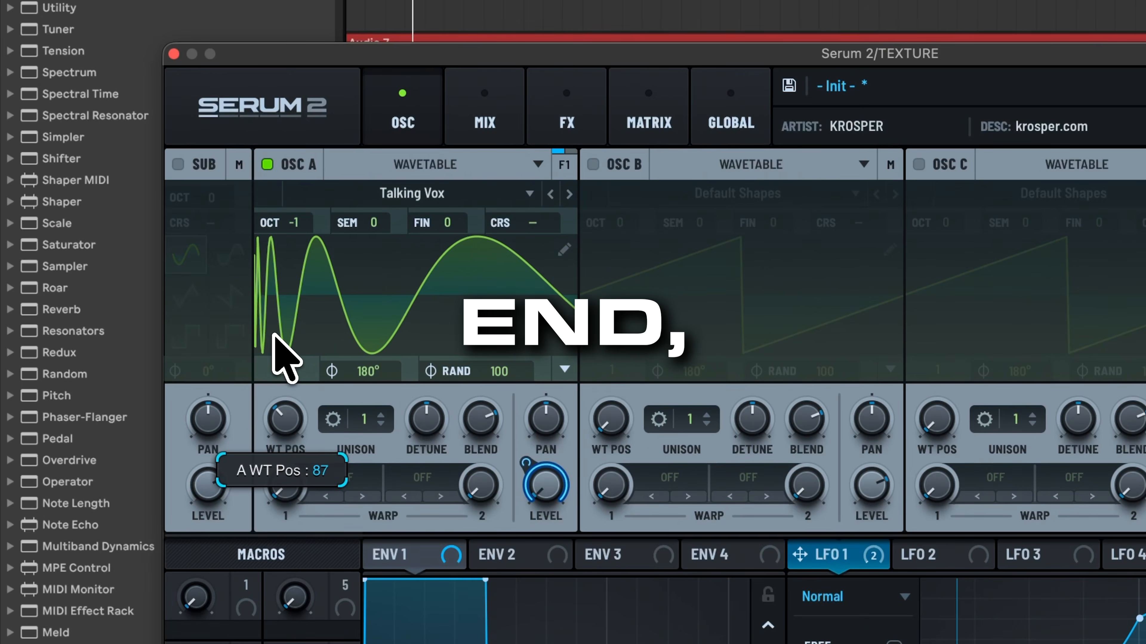
Step: Step through further wavetables for Oscillator A
click(569, 193)
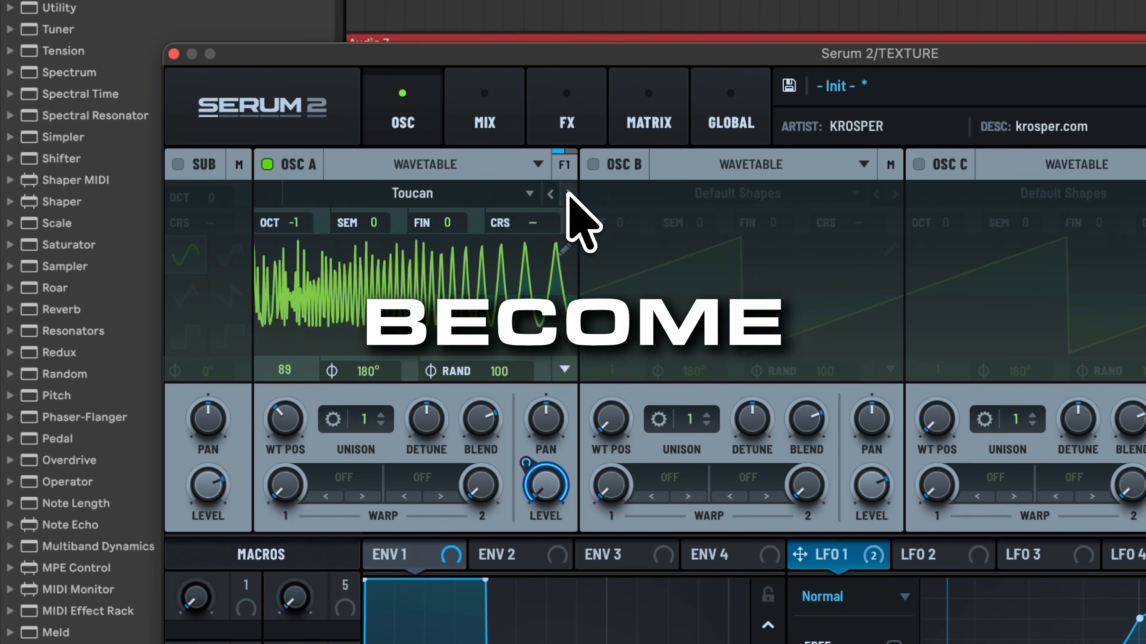
click(569, 194)
click(569, 194)
click(569, 194)
click(568, 194)
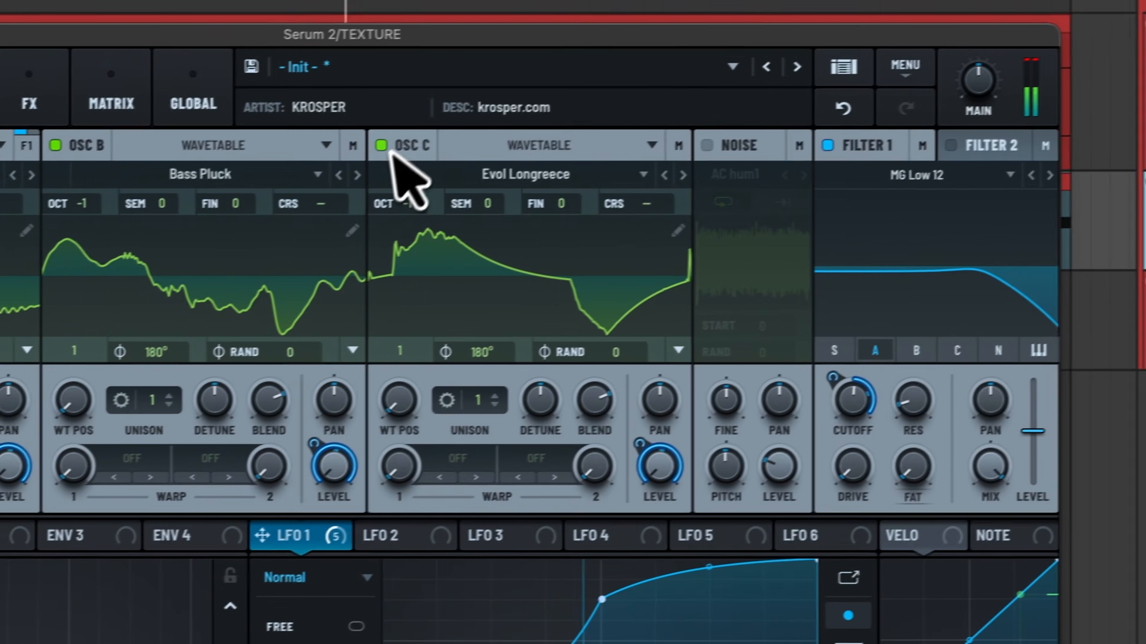
Step: Re-enable Oscillator C and set LFO 1's modulation range on its level to about 81%
click(69, 210)
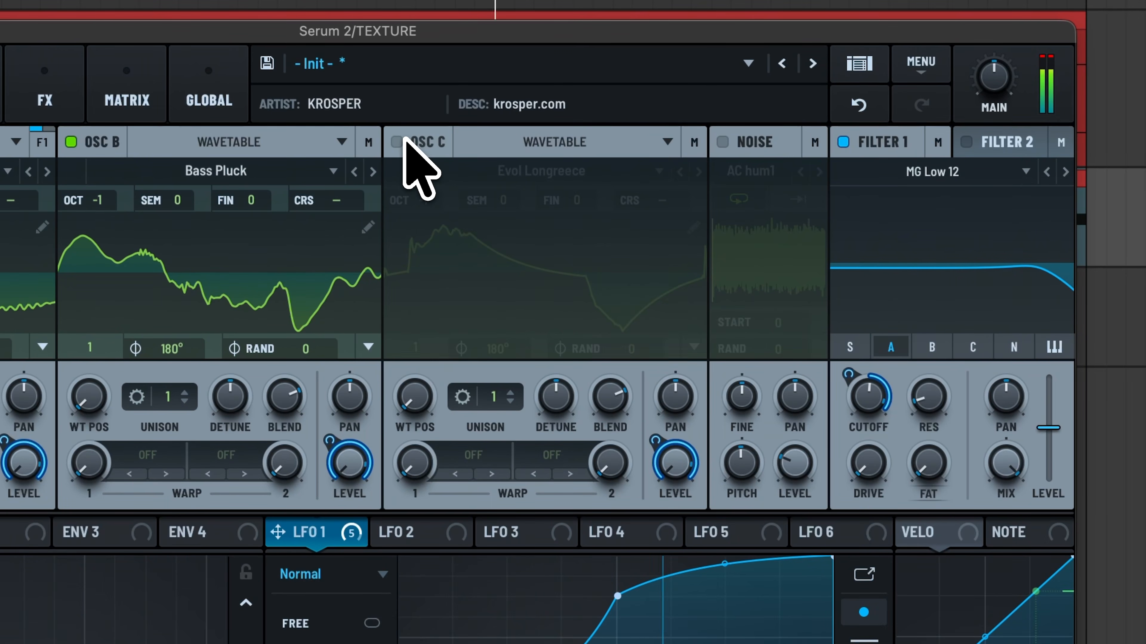
drag(660, 447, 660, 472)
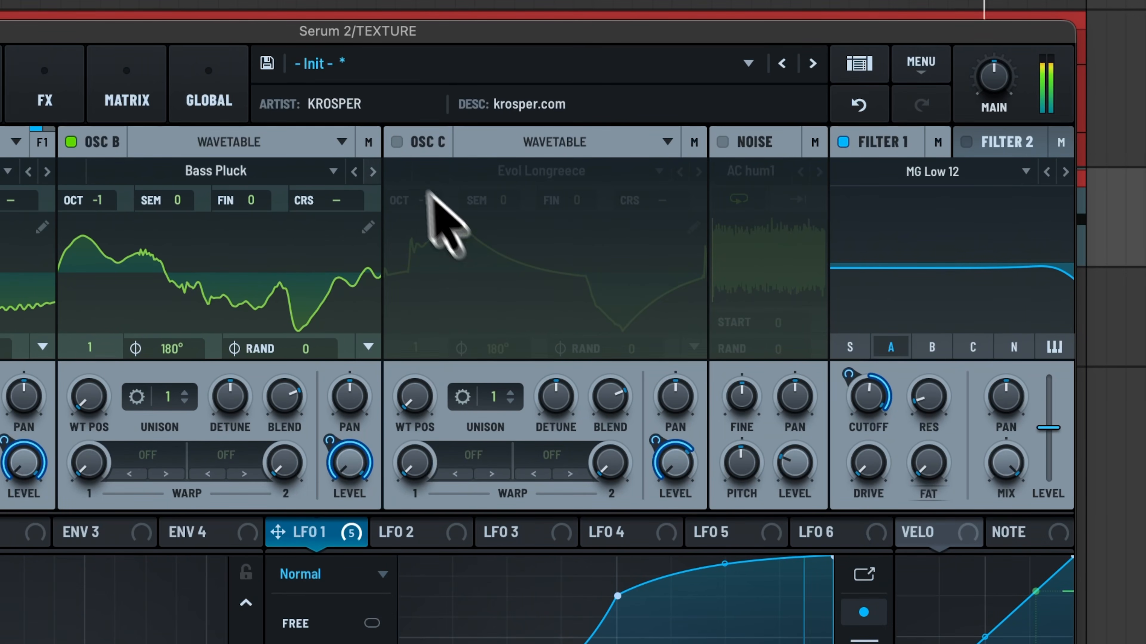
click(396, 142)
mouse_move(653, 441)
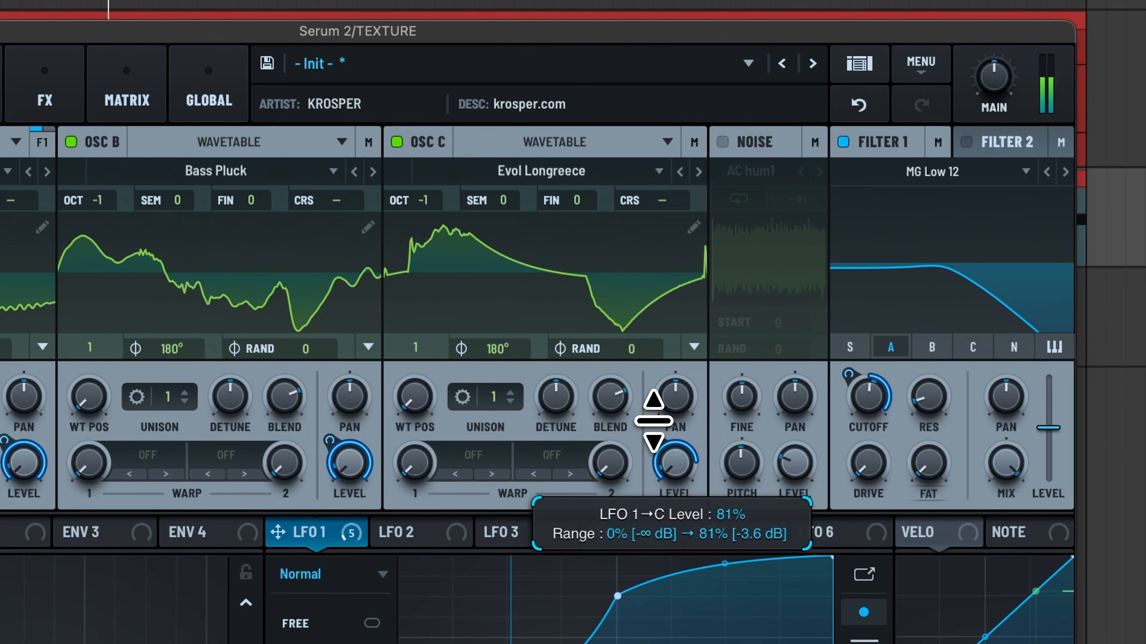
mouse_move(654, 420)
mouse_down()
mouse_move(655, 395)
mouse_move(654, 436)
mouse_up()
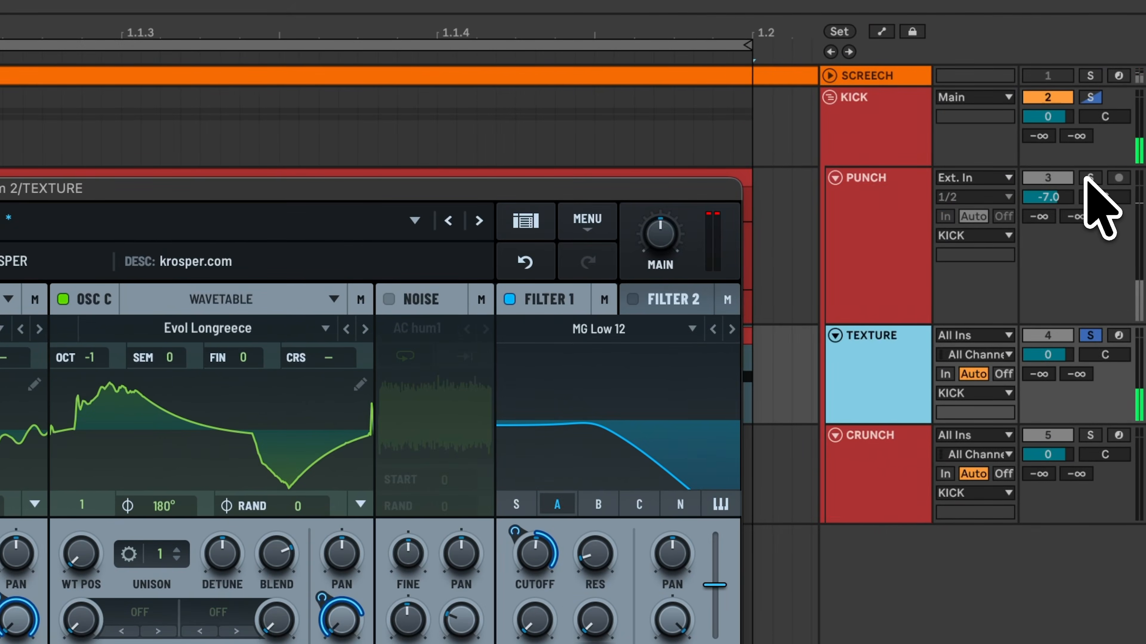
Step: Solo the PUNCH and TEXTURE tracks to audition the layers
super+click(1088, 179)
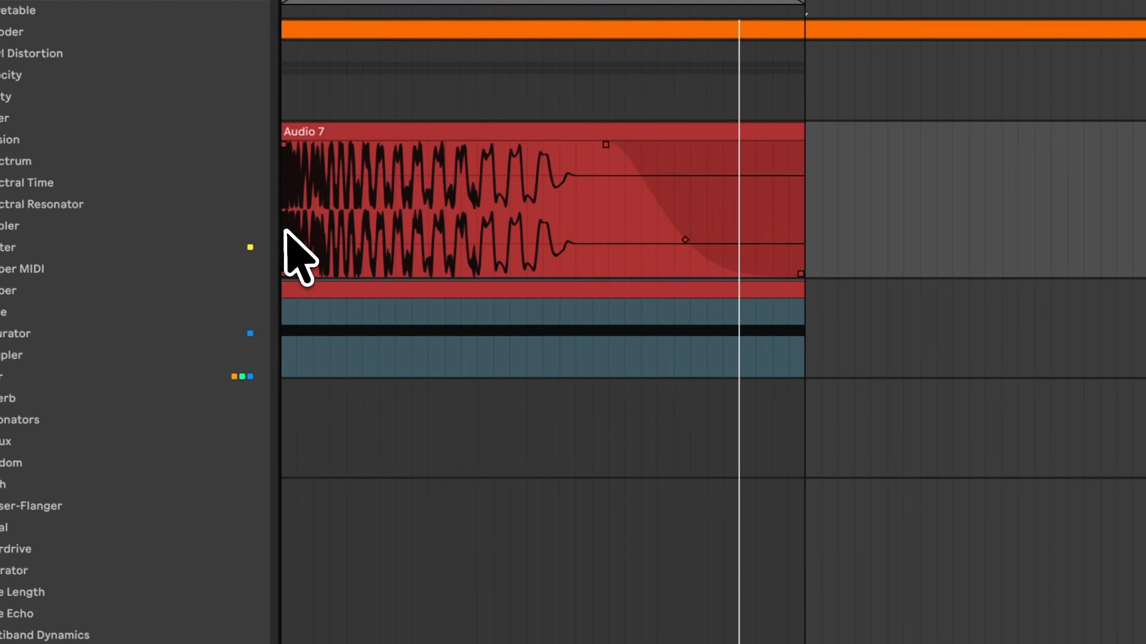
click(285, 233)
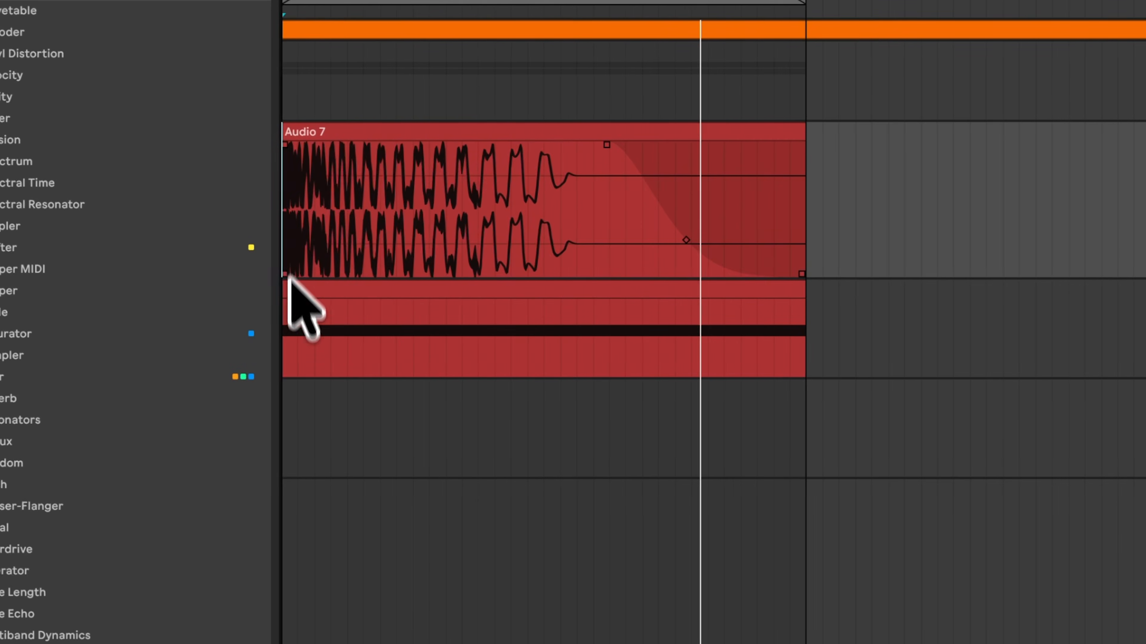
scroll(293, 335, up, 4)
scroll(294, 335, left, 1)
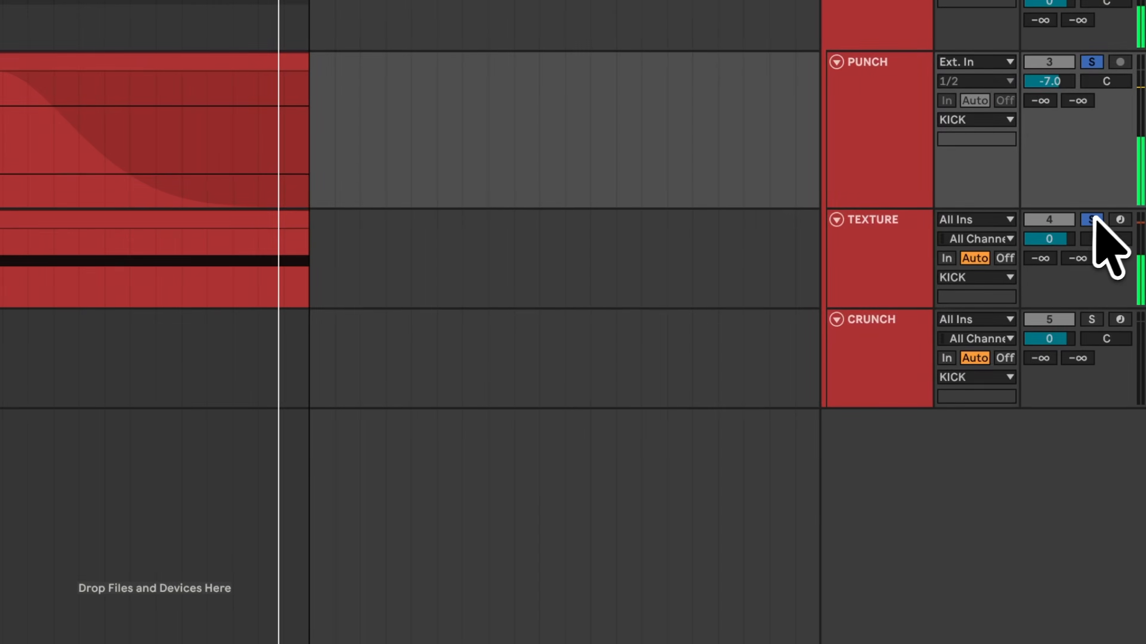
click(1095, 221)
click(856, 271)
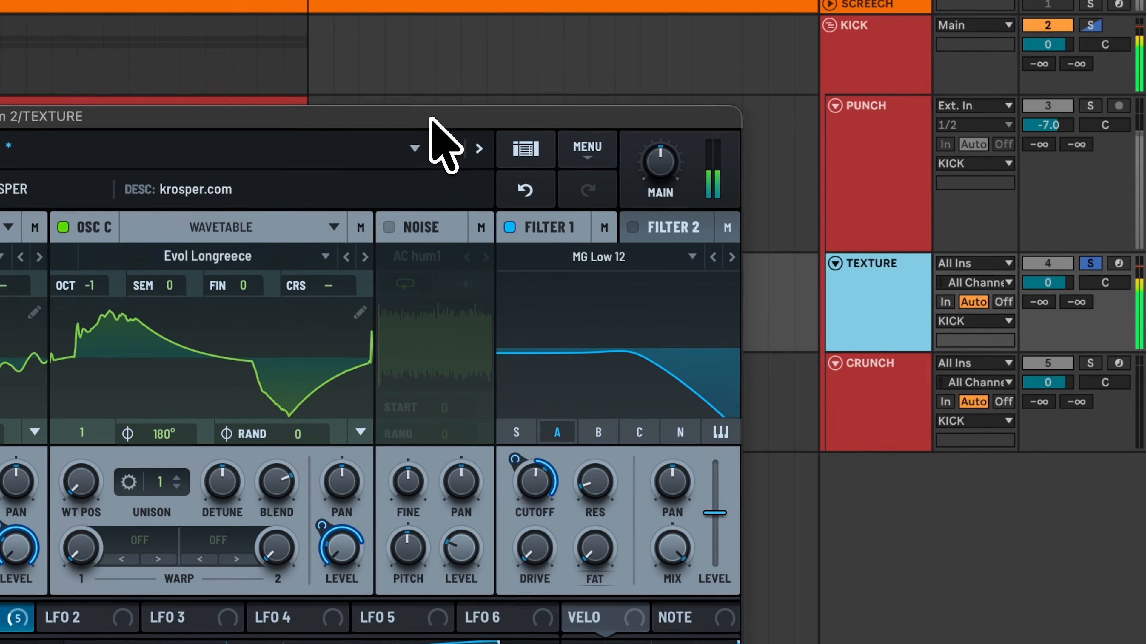
Step: Rename the TEXTURE track to CRUNCH
drag(435, 71, 475, 20)
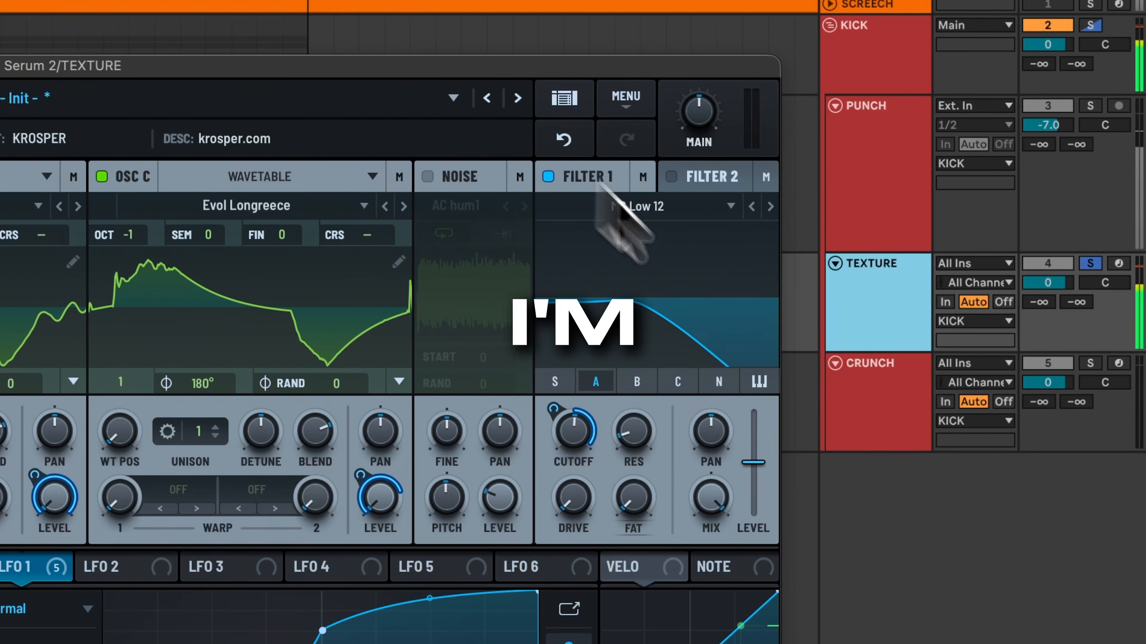
click(862, 302)
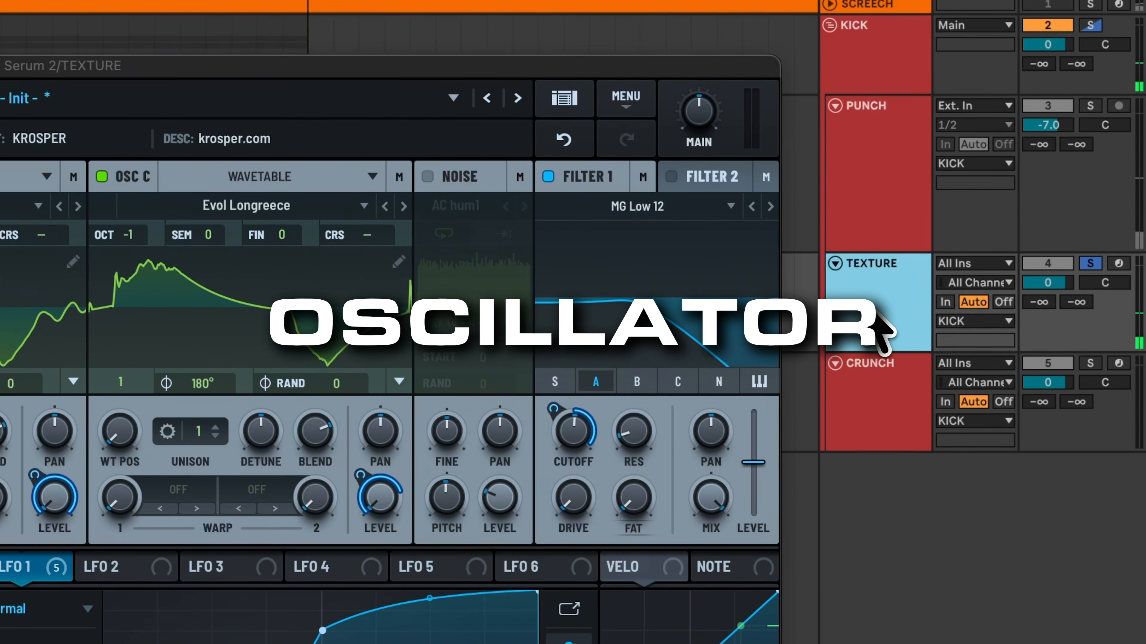
key(super+r)
key(Caps_Lock)
text(CRUNCH)
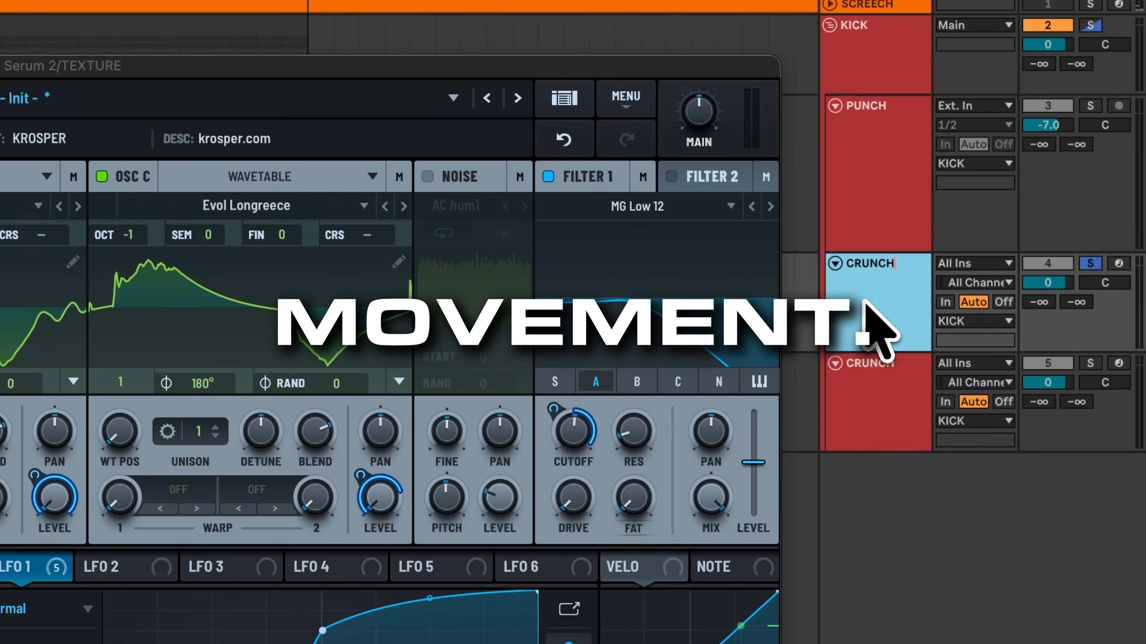
key(Tab)
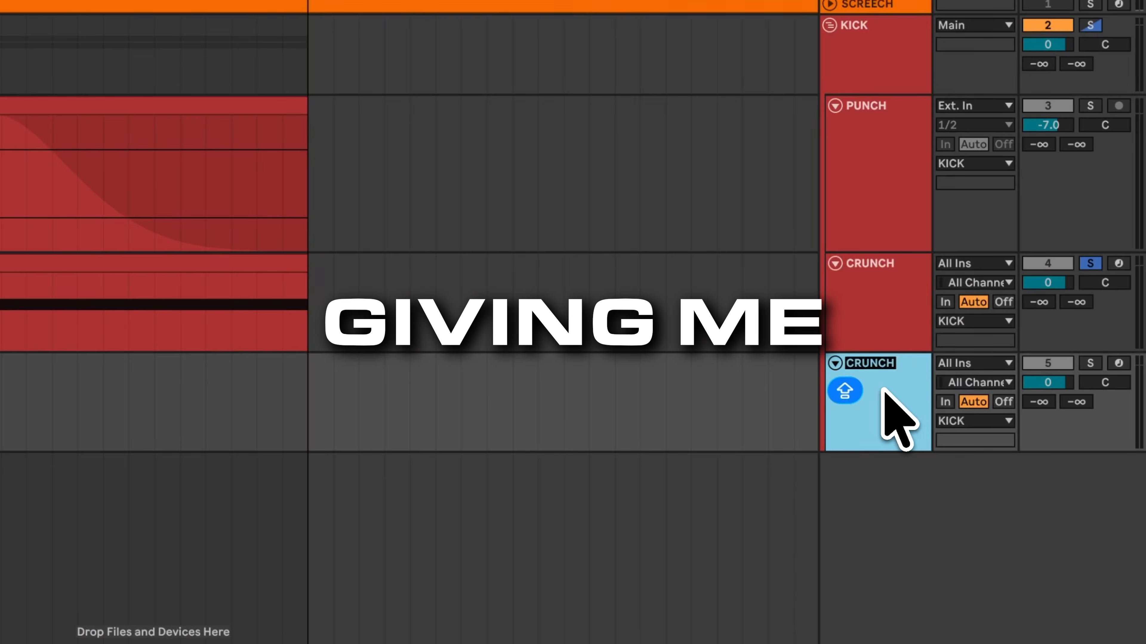
Step: Rename the duplicated fifth track to TEXTURE
text(TRXTURE)
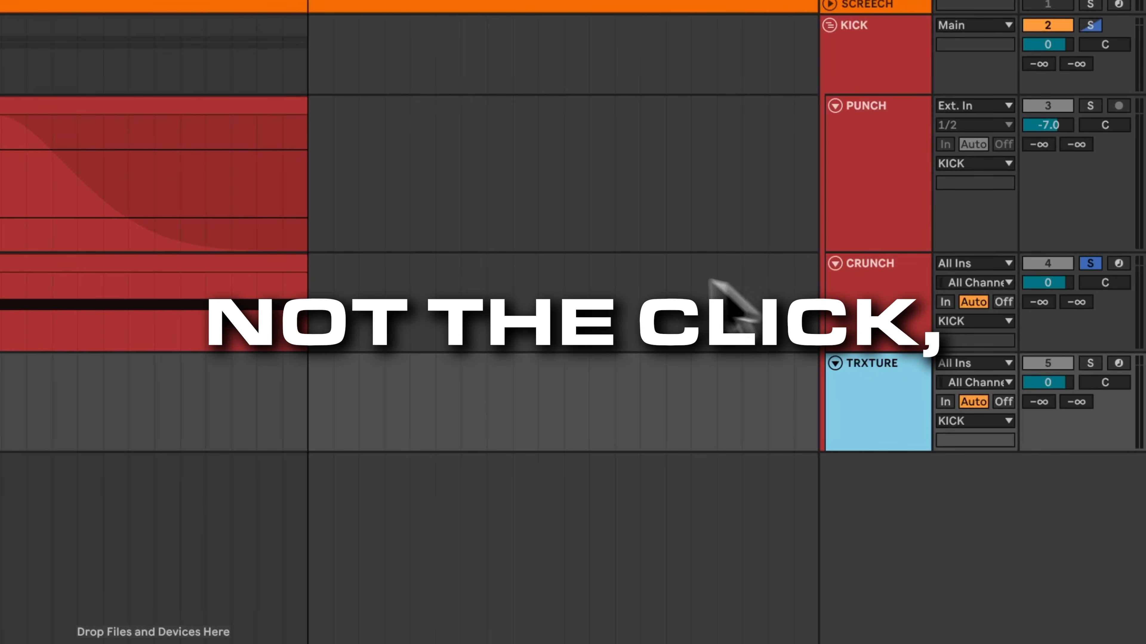
click(865, 303)
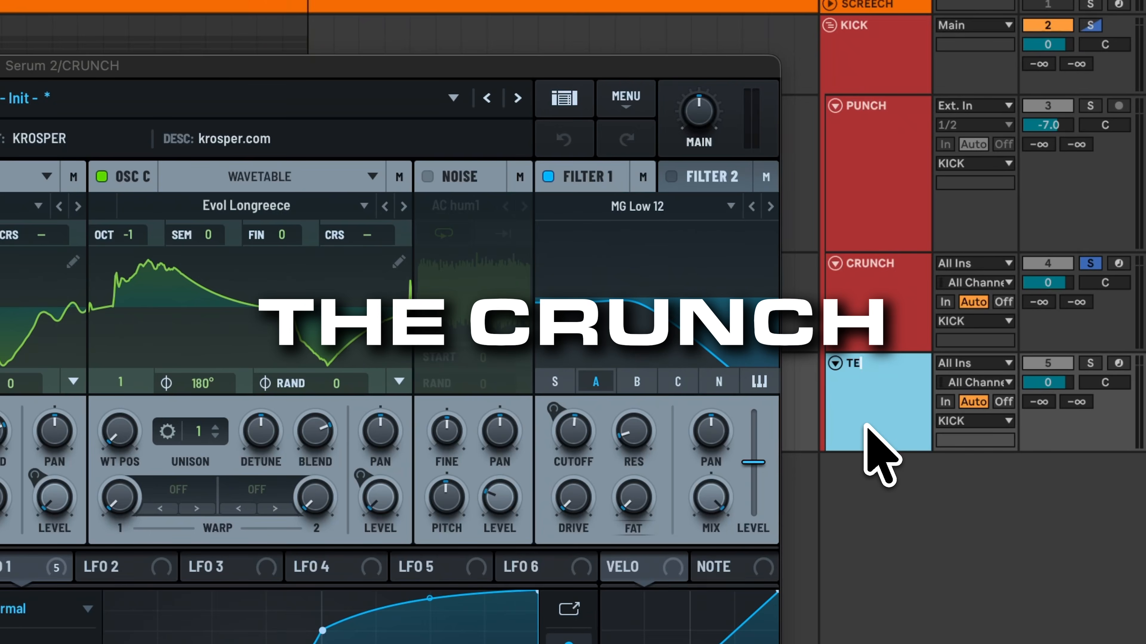
key(BackSpace)
key(BackSpace)
text(EXTURE)
key(Return)
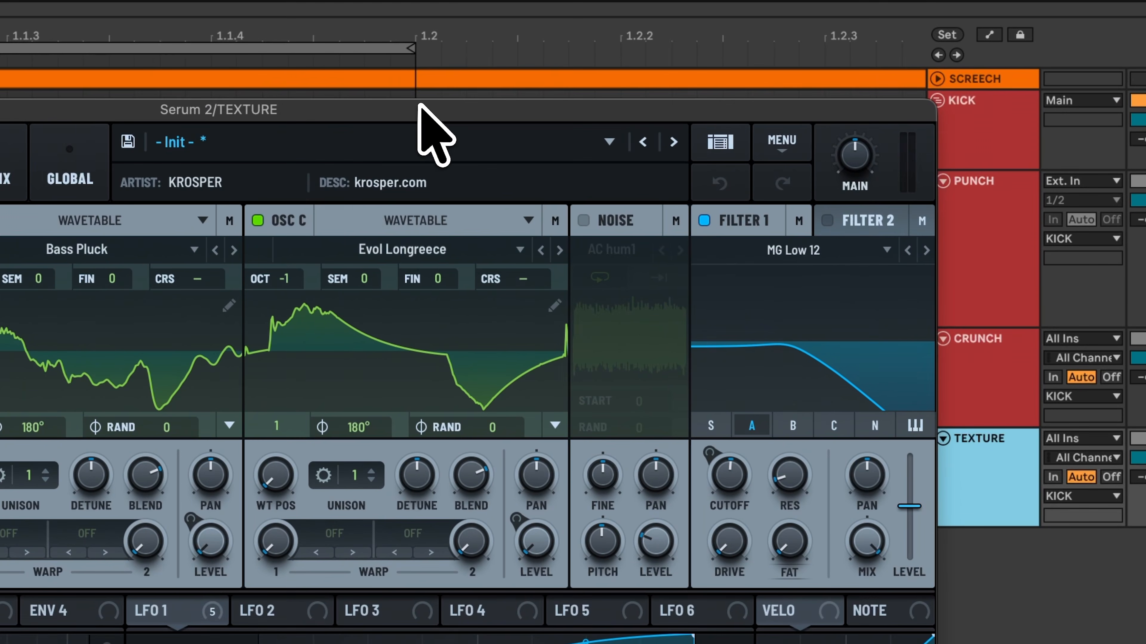
Step: Search the browser for EQ Eight and load it onto the TEXTURE track after Serum
key(space)
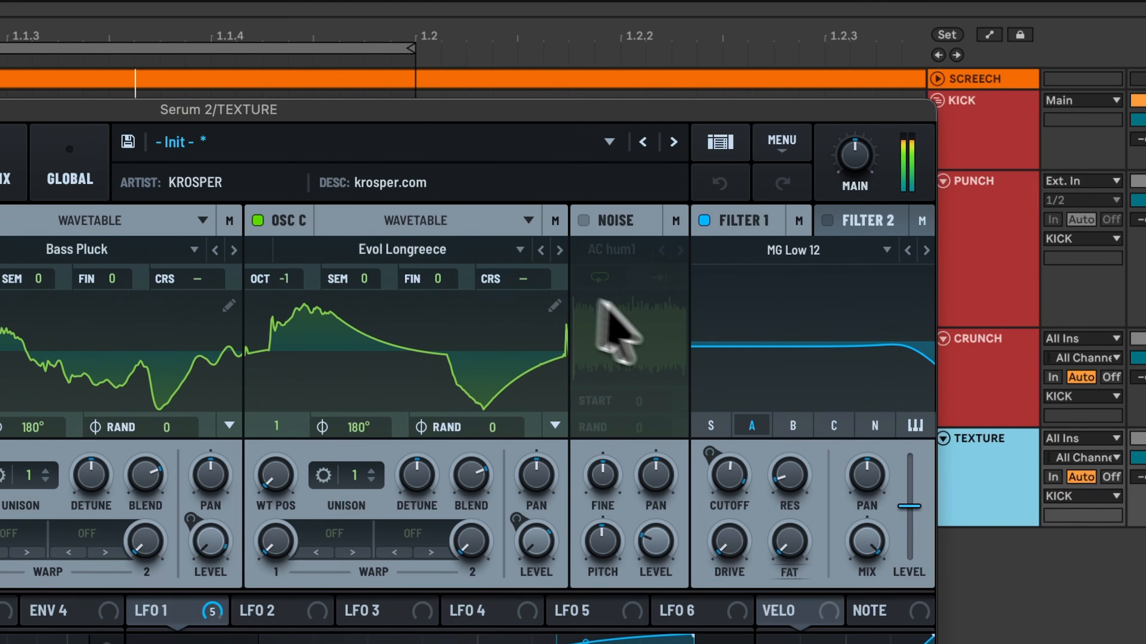
click(1092, 319)
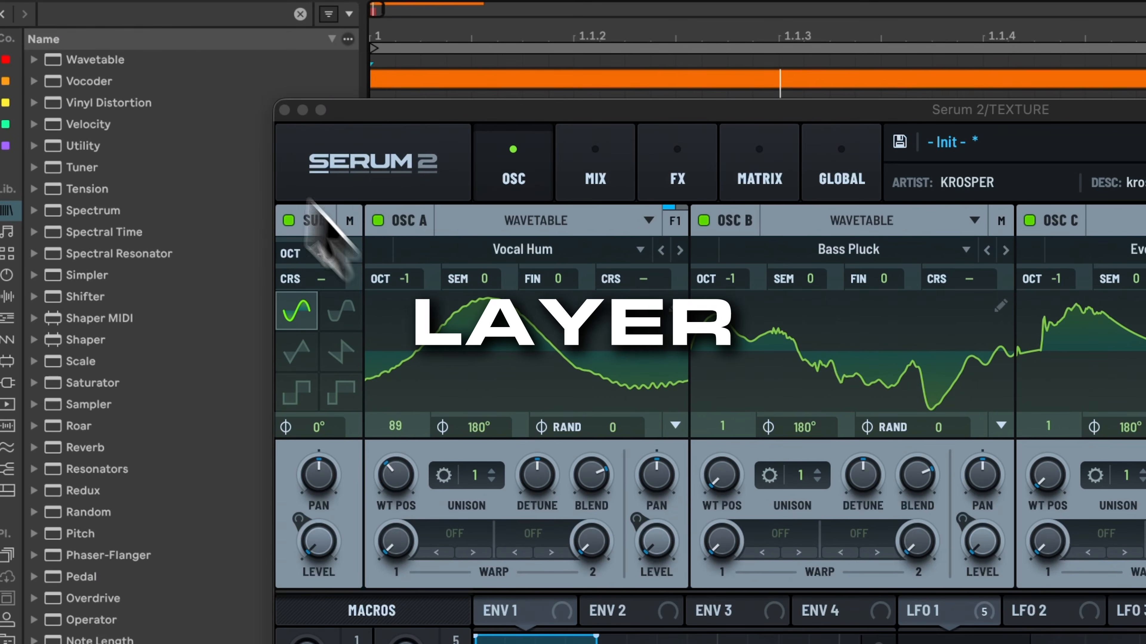
text(EQ EIGH)
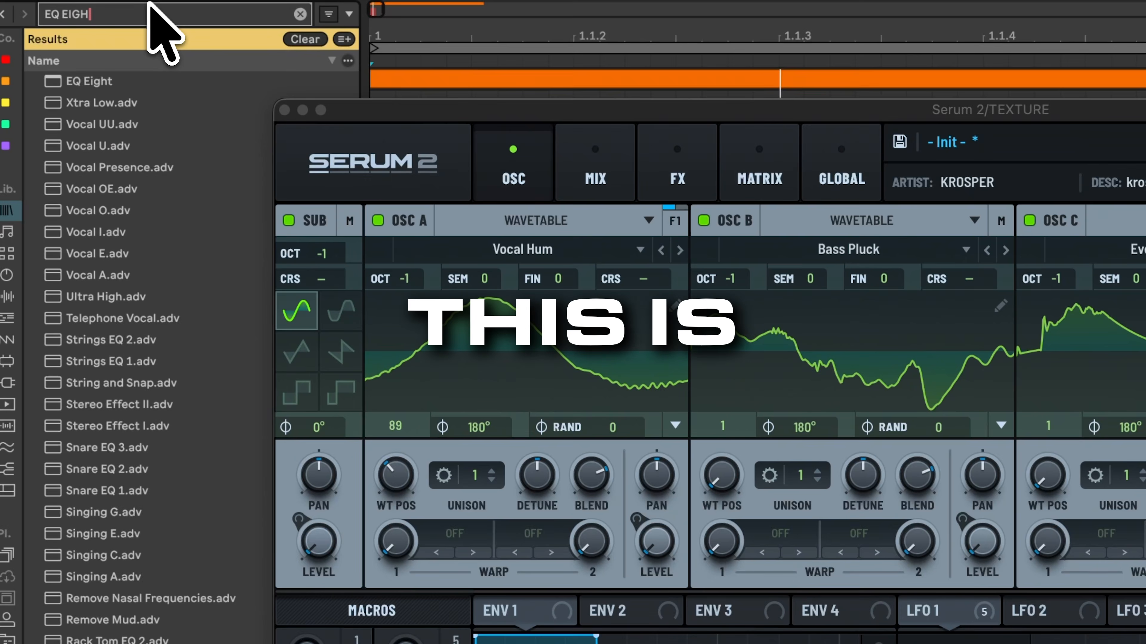
key(Return)
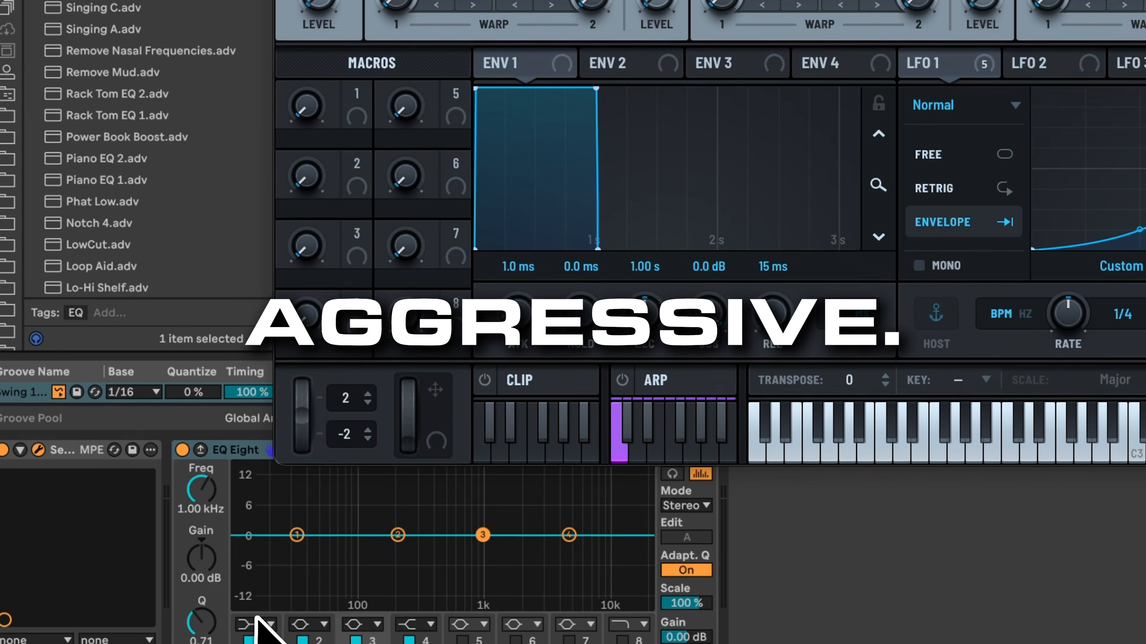
click(255, 621)
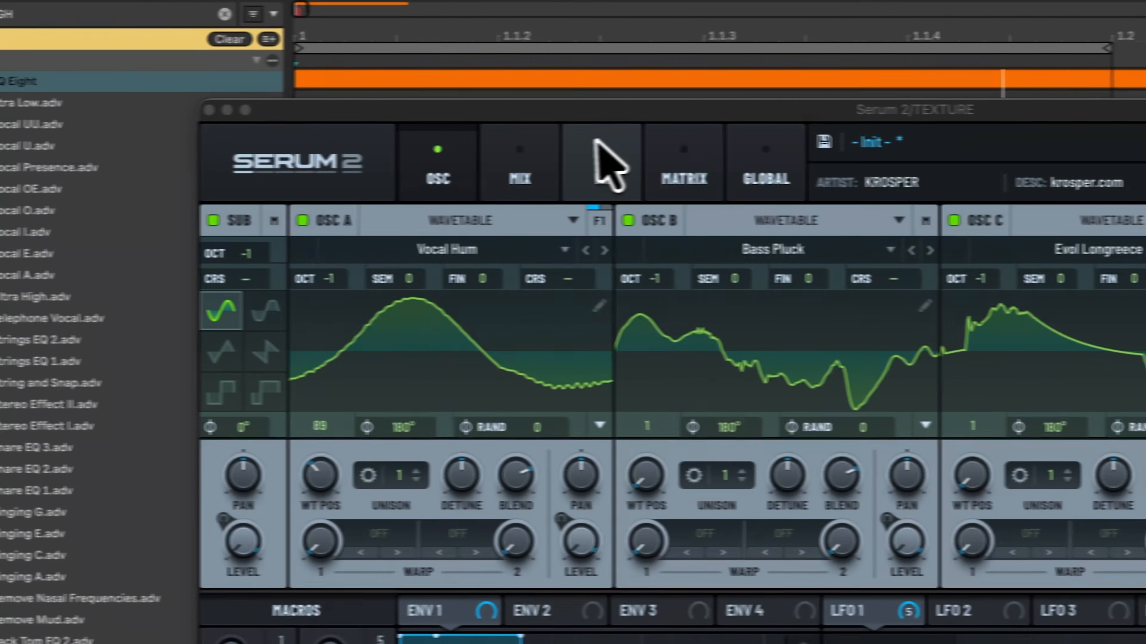
Step: Add a Distortion effect to the Serum FX rack on the TEXTURE track
click(270, 172)
click(259, 262)
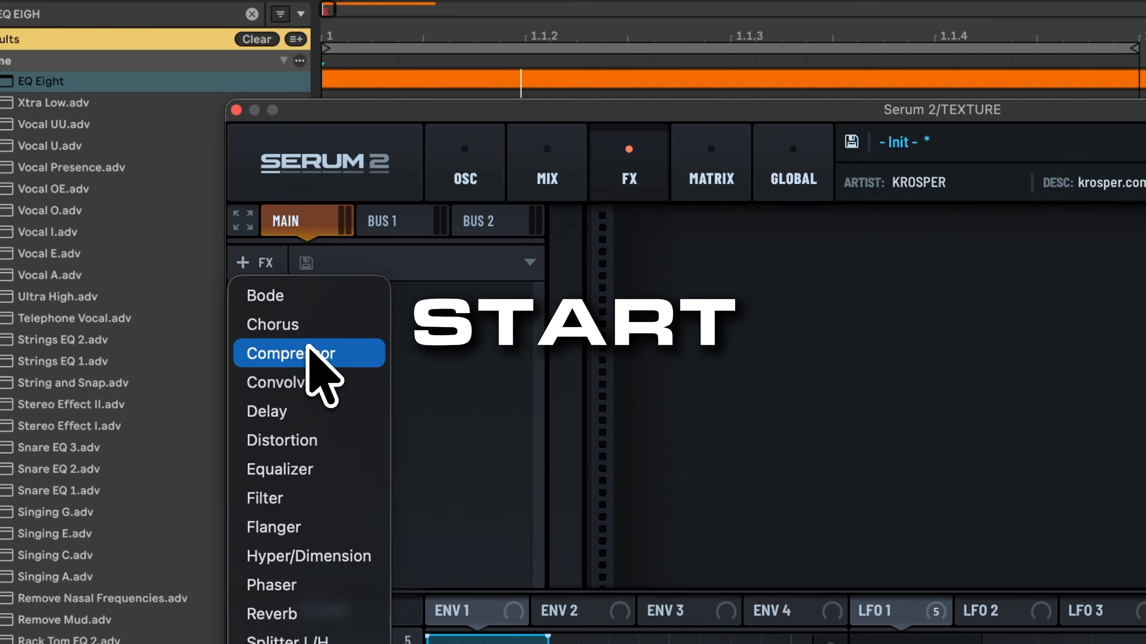
click(297, 440)
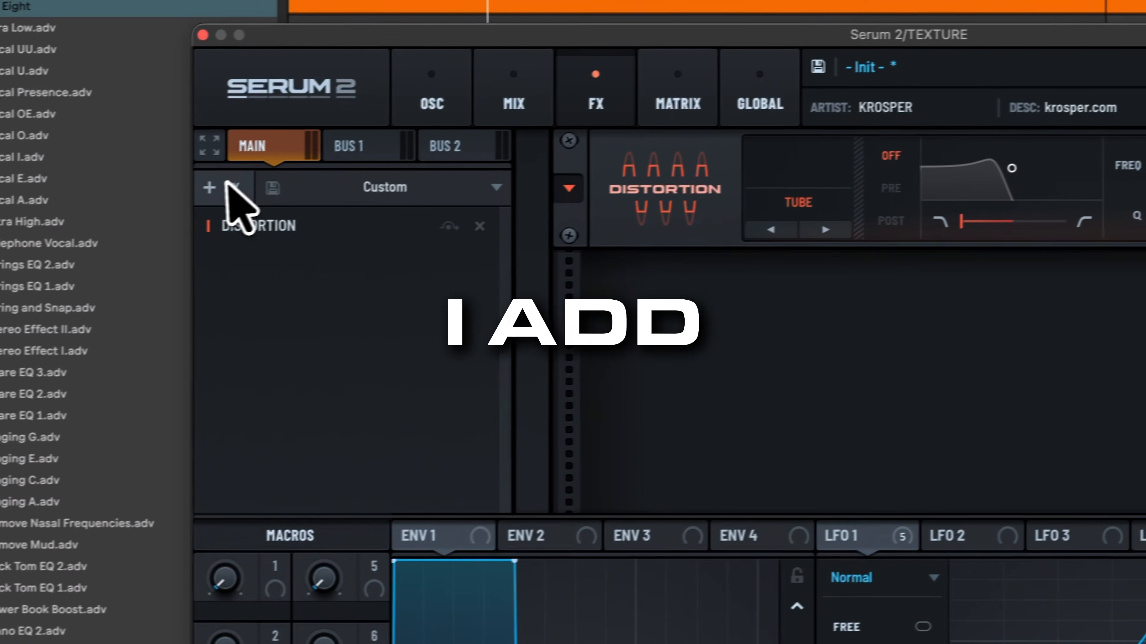
Step: Add an Equalizer effect below the Distortion in the Serum FX rack
click(221, 186)
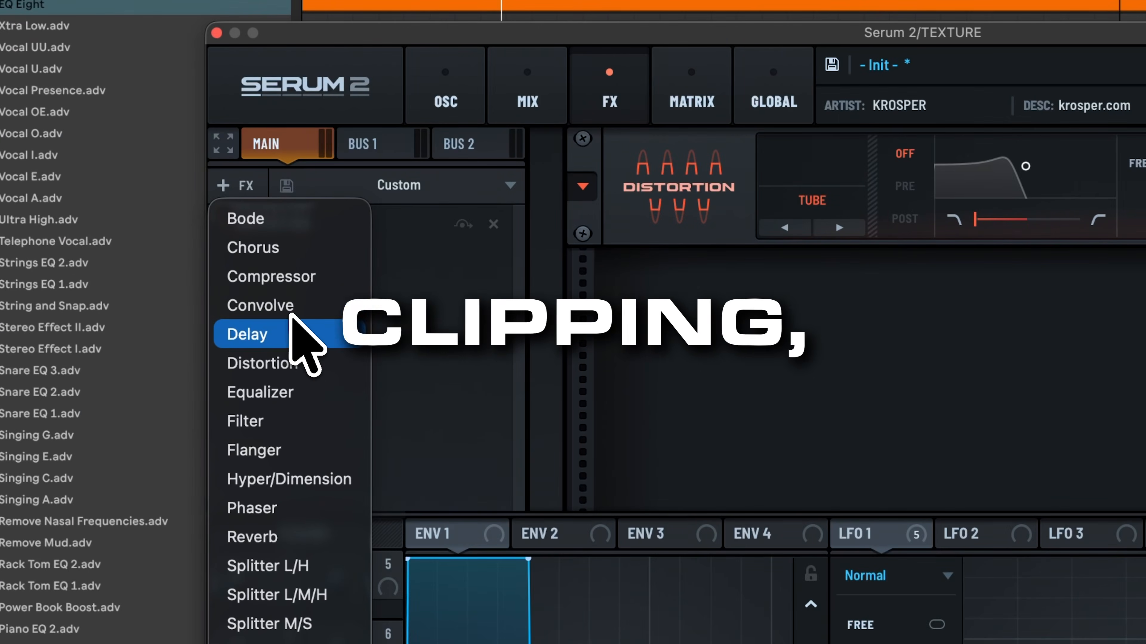
click(283, 391)
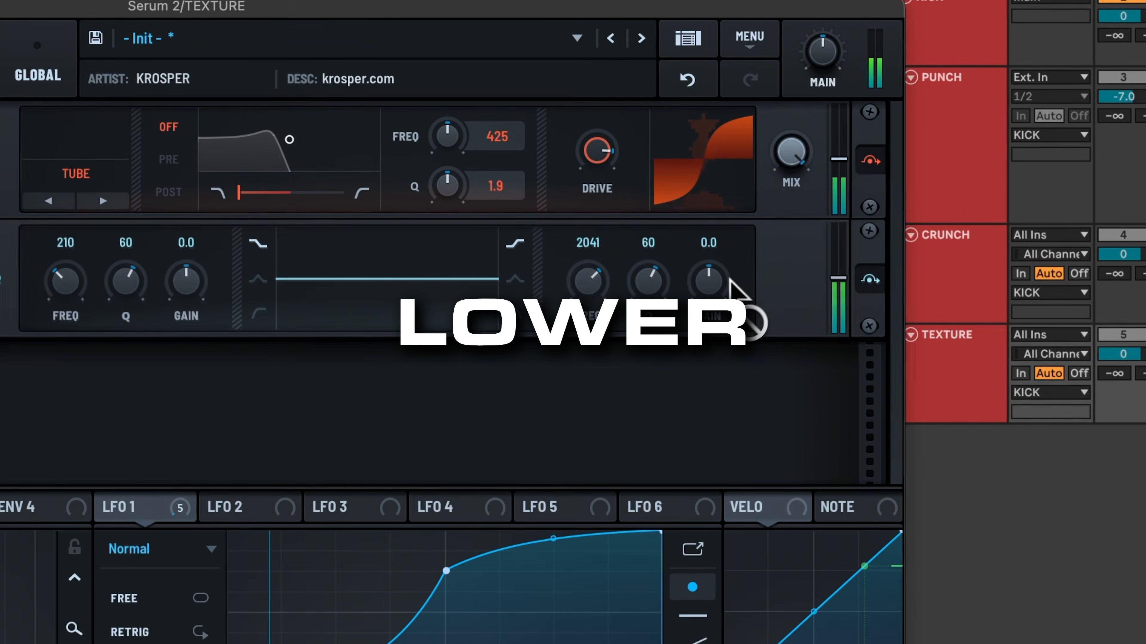
drag(841, 294, 831, 234)
Step: Switch the Equalizer's high band to a peak and boost it 13.3 dB around 509 Hz with Q 42
click(523, 283)
drag(582, 321, 582, 353)
drag(641, 271, 646, 318)
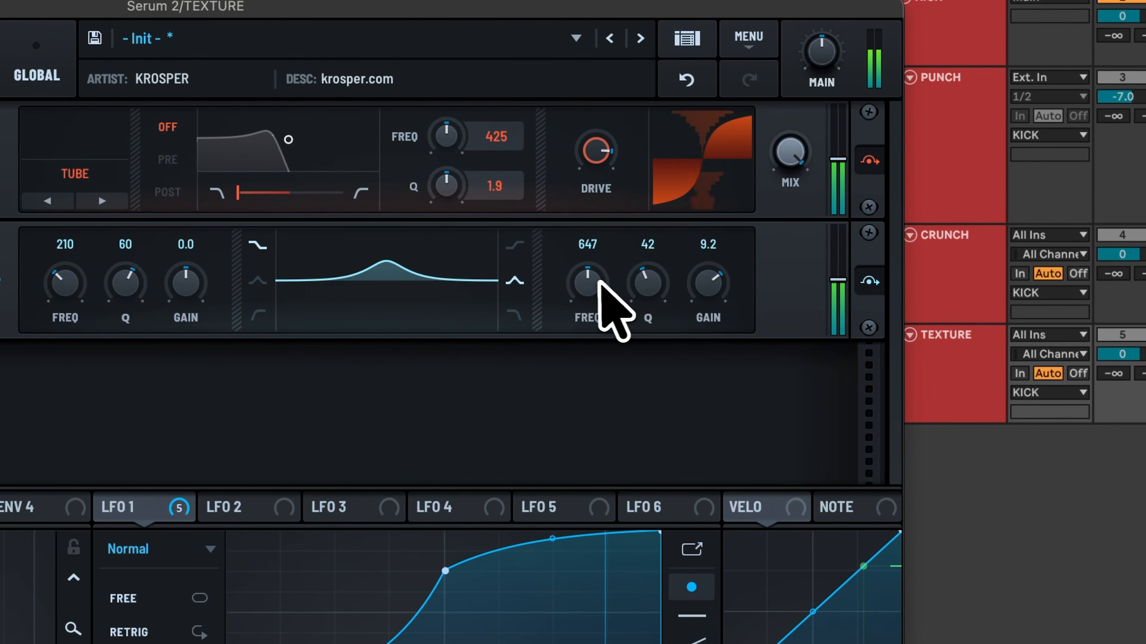
drag(603, 283, 603, 264)
drag(706, 281, 729, 221)
drag(584, 283, 591, 295)
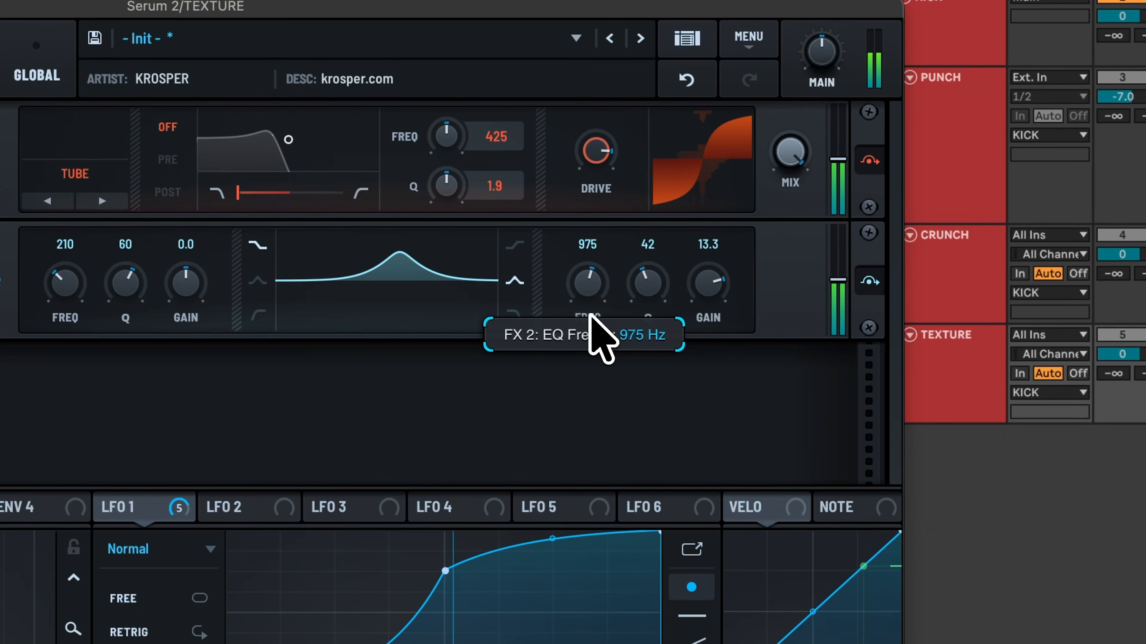
drag(582, 346, 577, 402)
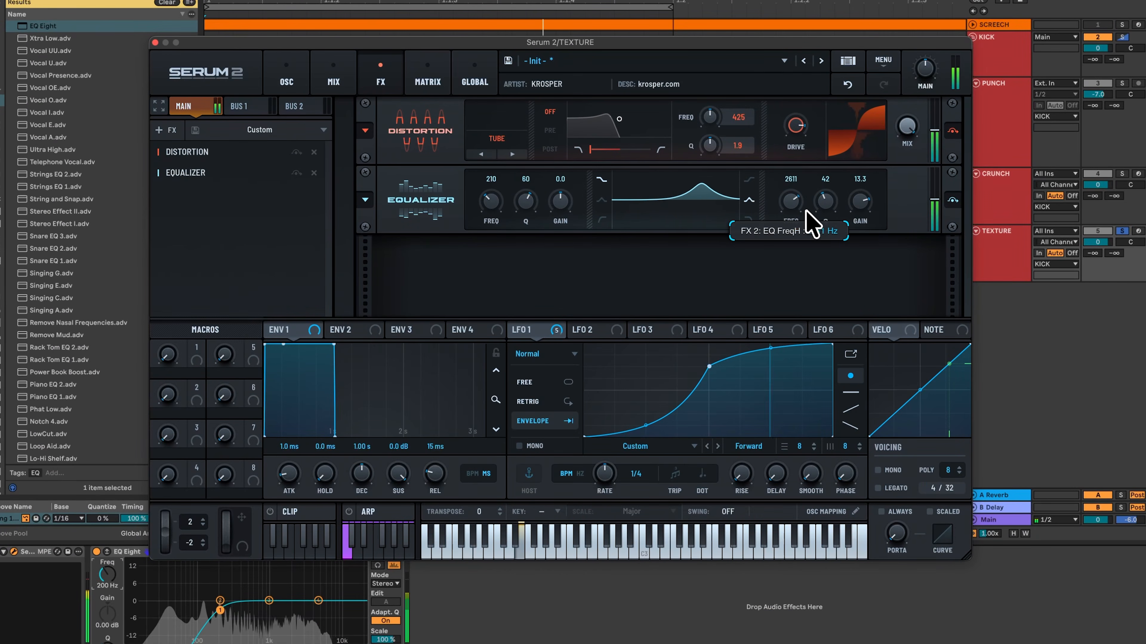
drag(806, 211, 806, 254)
Step: Switch the Equalizer's low band to a peak and cut it -20.2 dB around 233 Hz with Q 48
click(498, 301)
drag(437, 300, 425, 397)
drag(346, 302, 302, 323)
drag(445, 307, 440, 339)
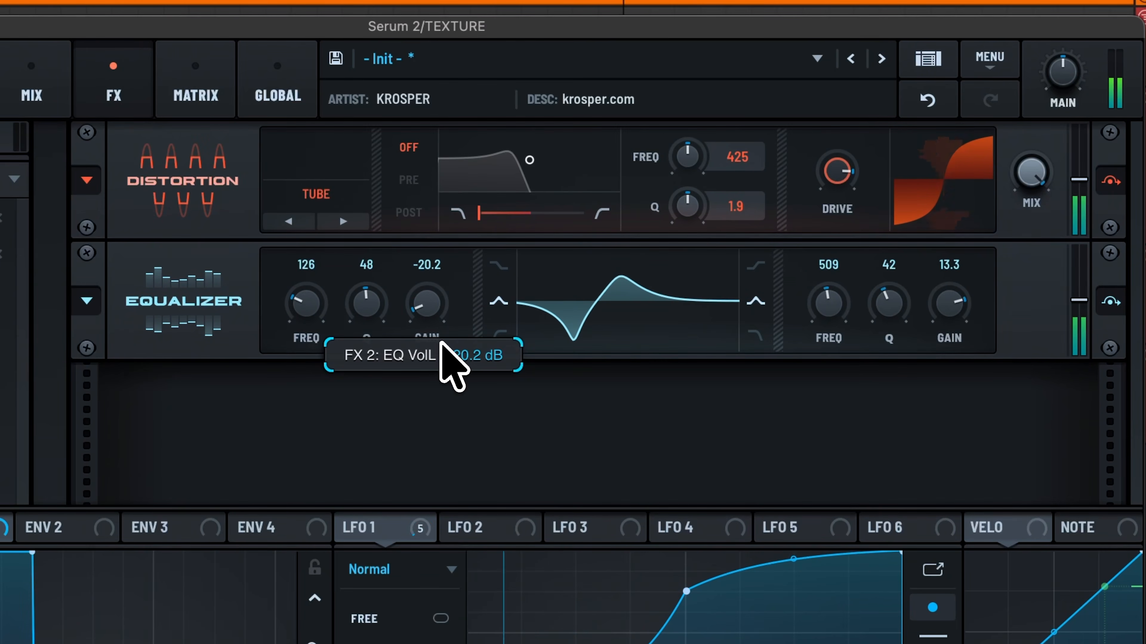
drag(308, 318, 309, 312)
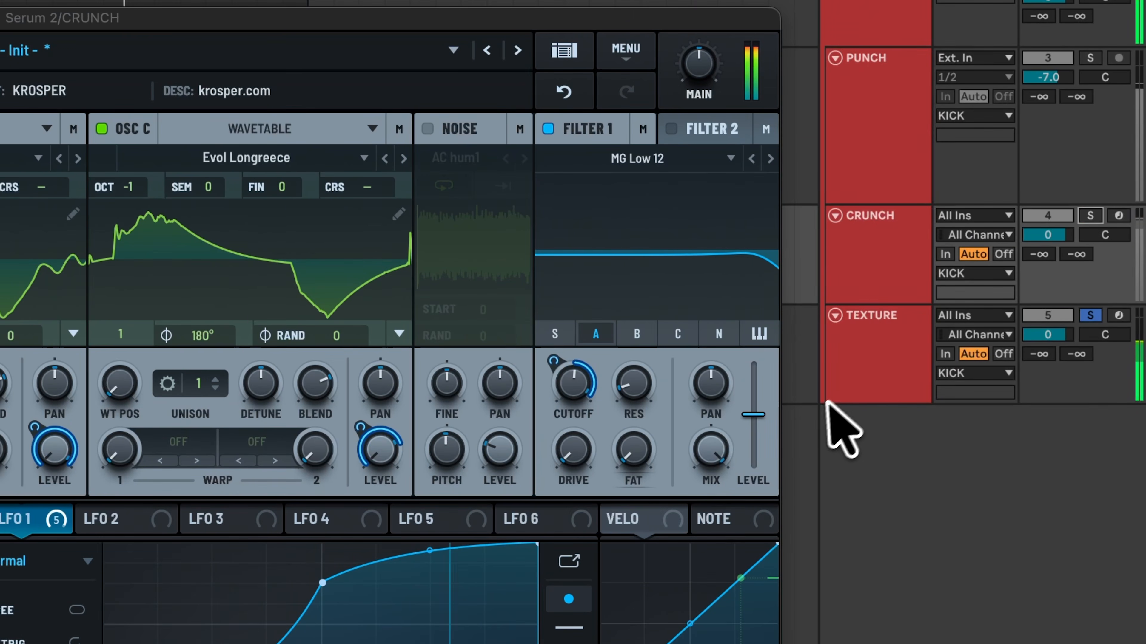
Step: Add a Hyper/Dimension effect to the TEXTURE track's Serum FX rack and adjust its settings
click(869, 388)
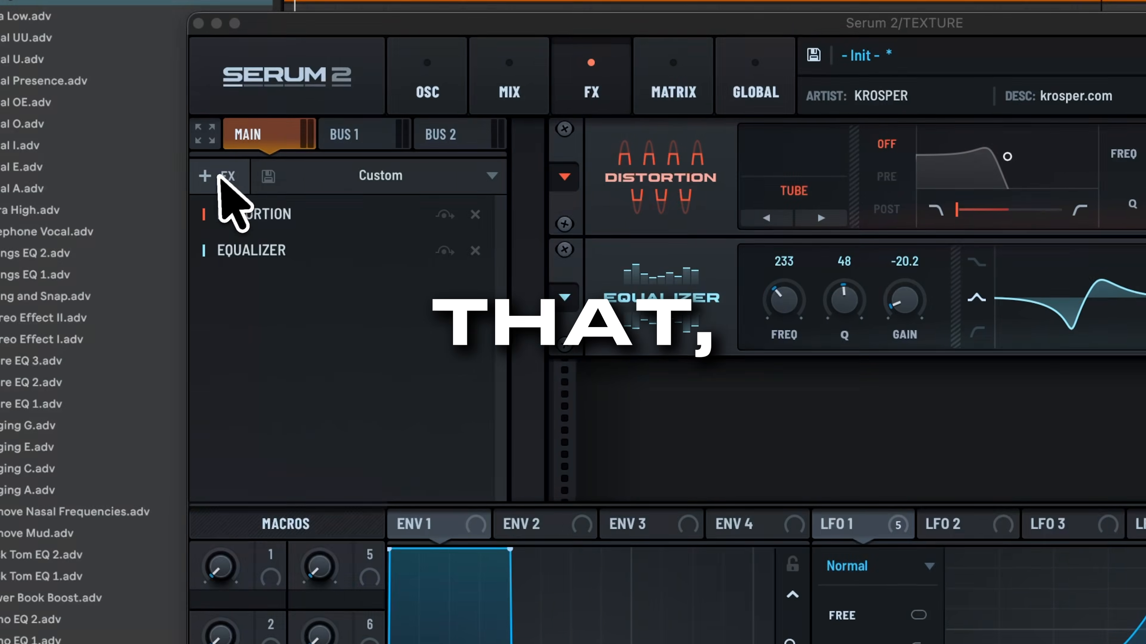
click(221, 177)
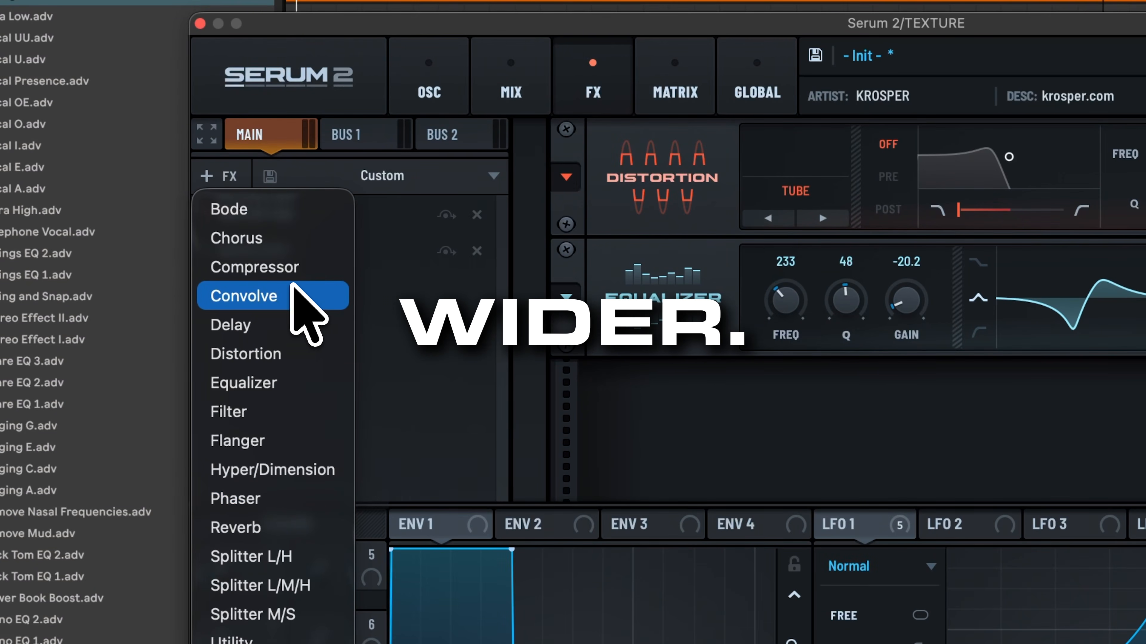
click(289, 472)
drag(303, 292, 306, 208)
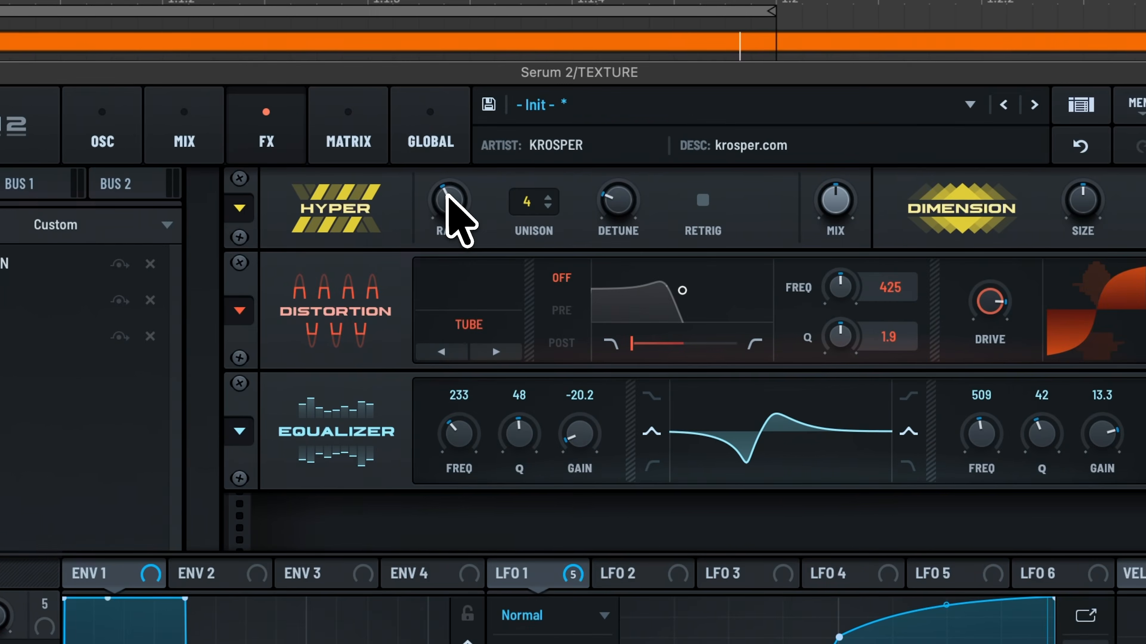
drag(539, 181, 546, 352)
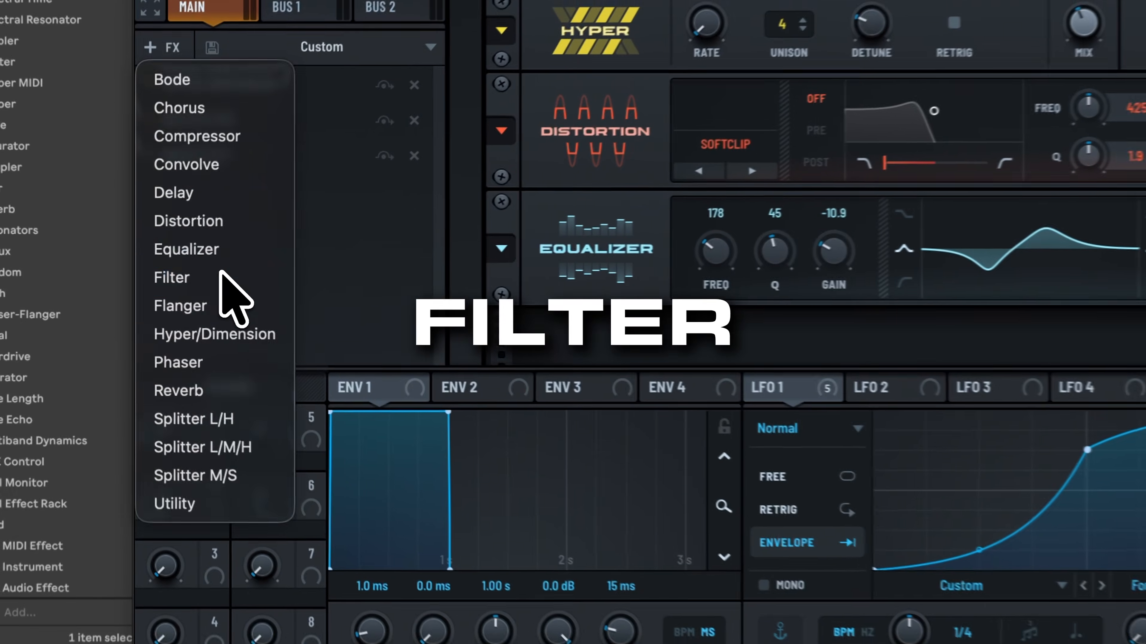
Step: Set the Serum Filter effect's type to Combs and adjust its settings
click(222, 275)
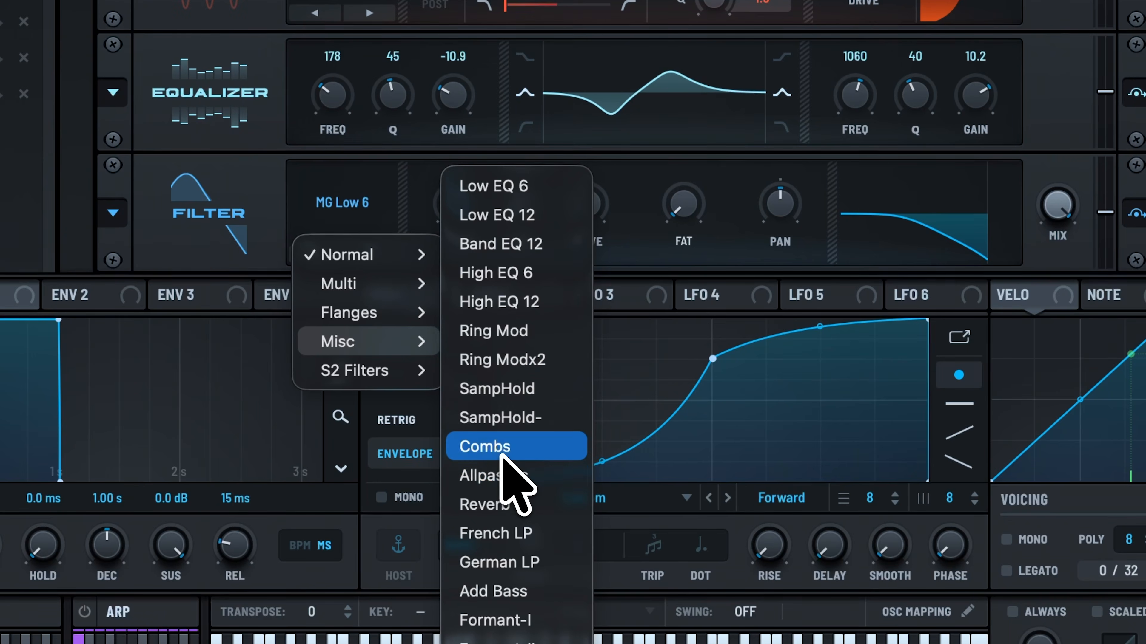
click(505, 448)
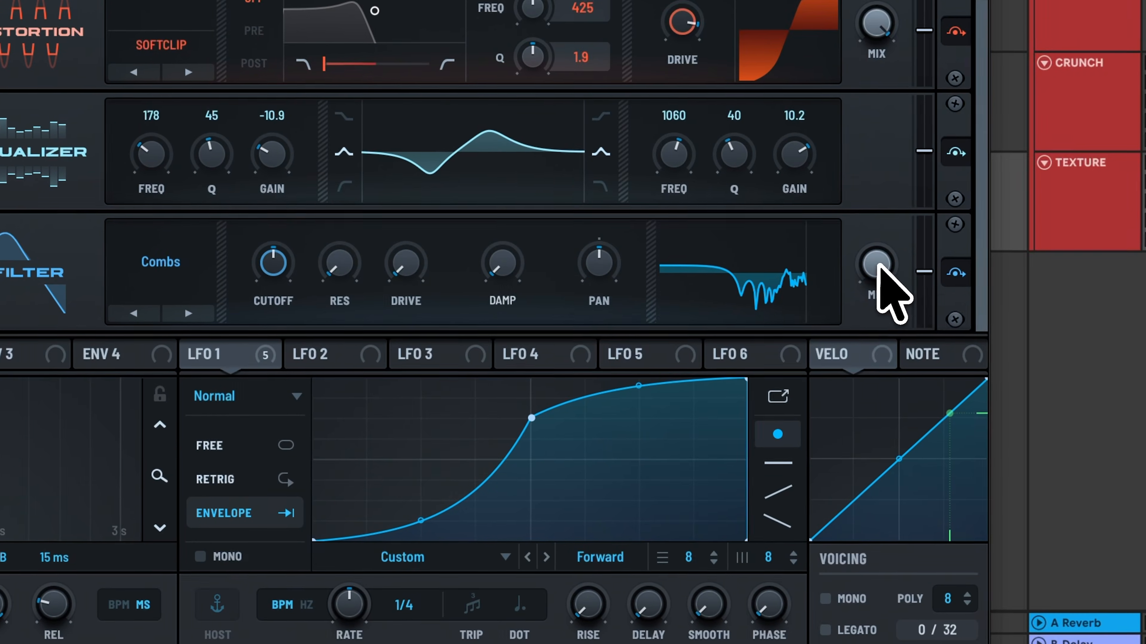
drag(878, 264, 876, 347)
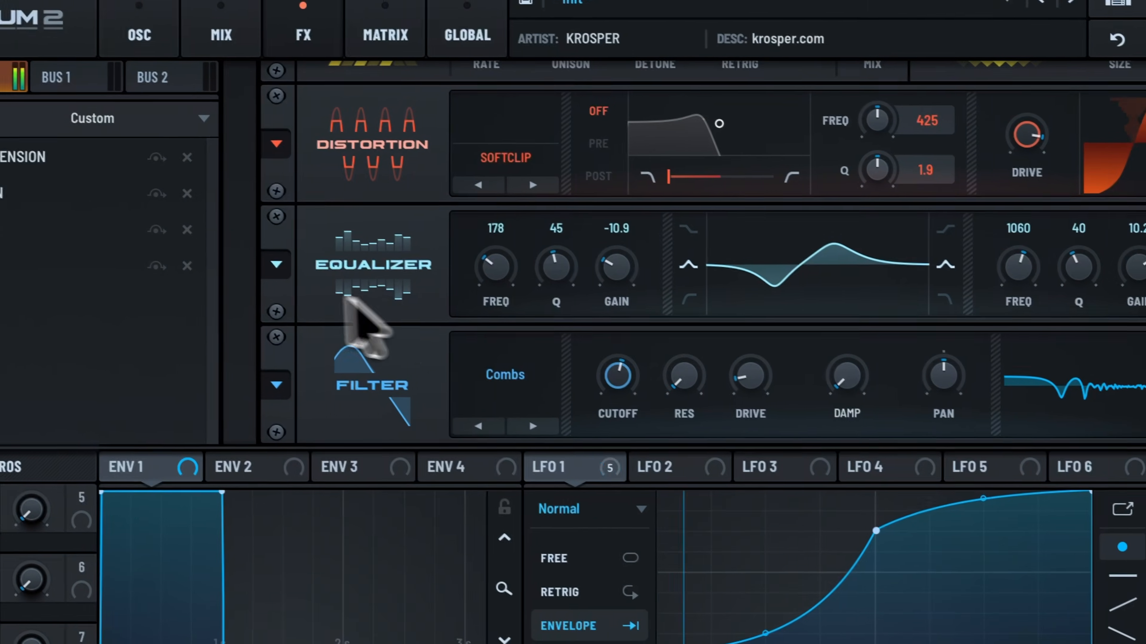
Step: Add a multiband Compressor to the FX rack and raise its threshold to about -5.2 dB
click(181, 83)
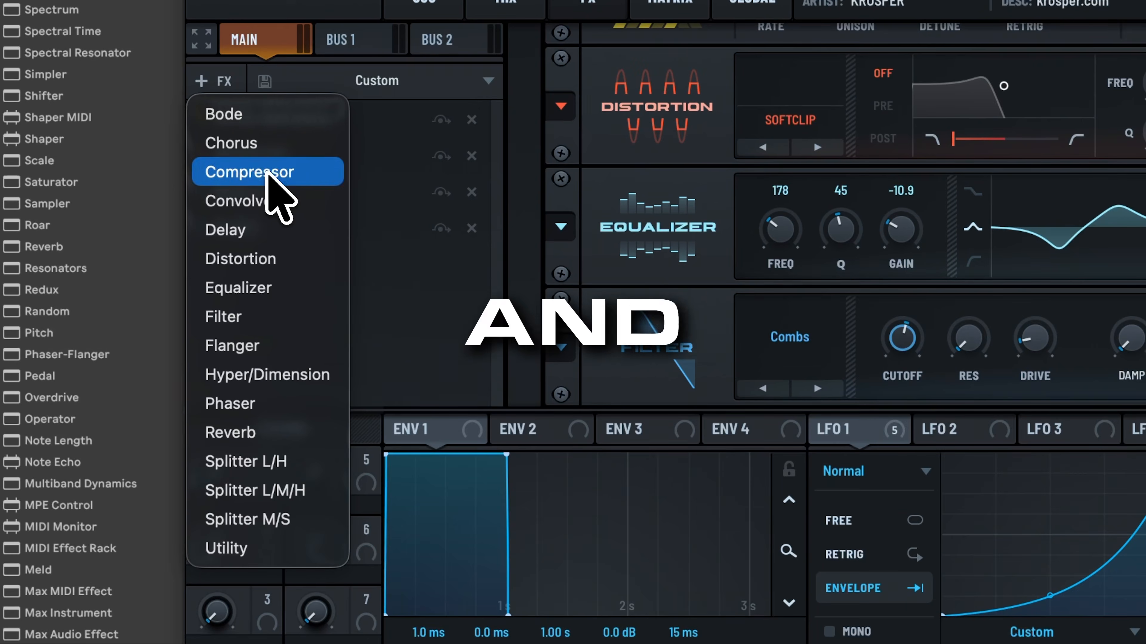
click(267, 173)
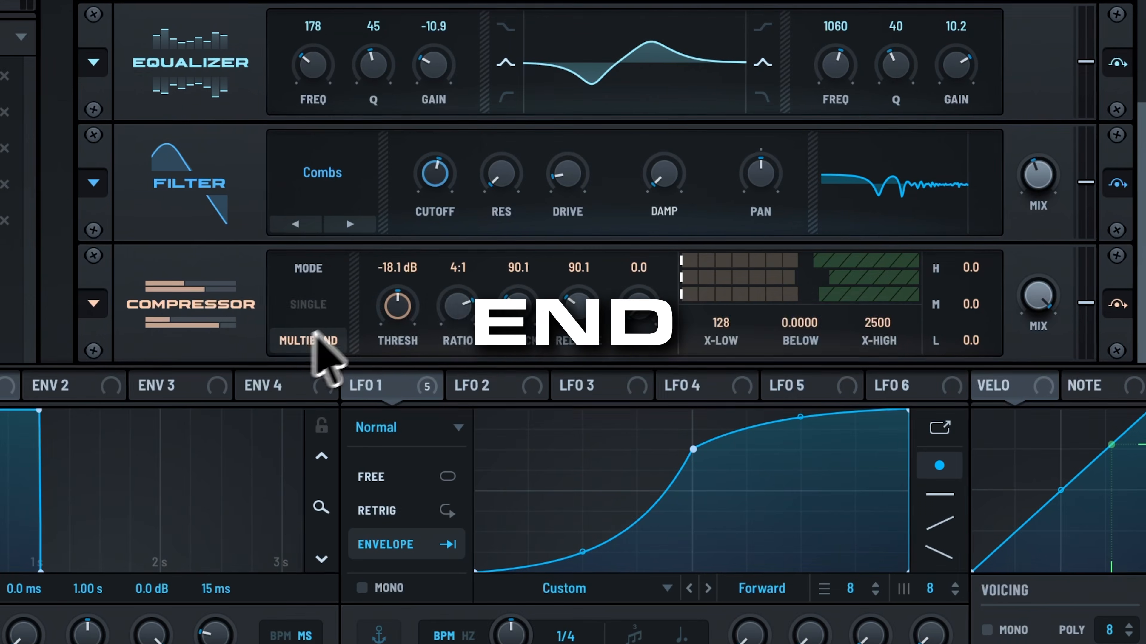
drag(397, 300, 396, 312)
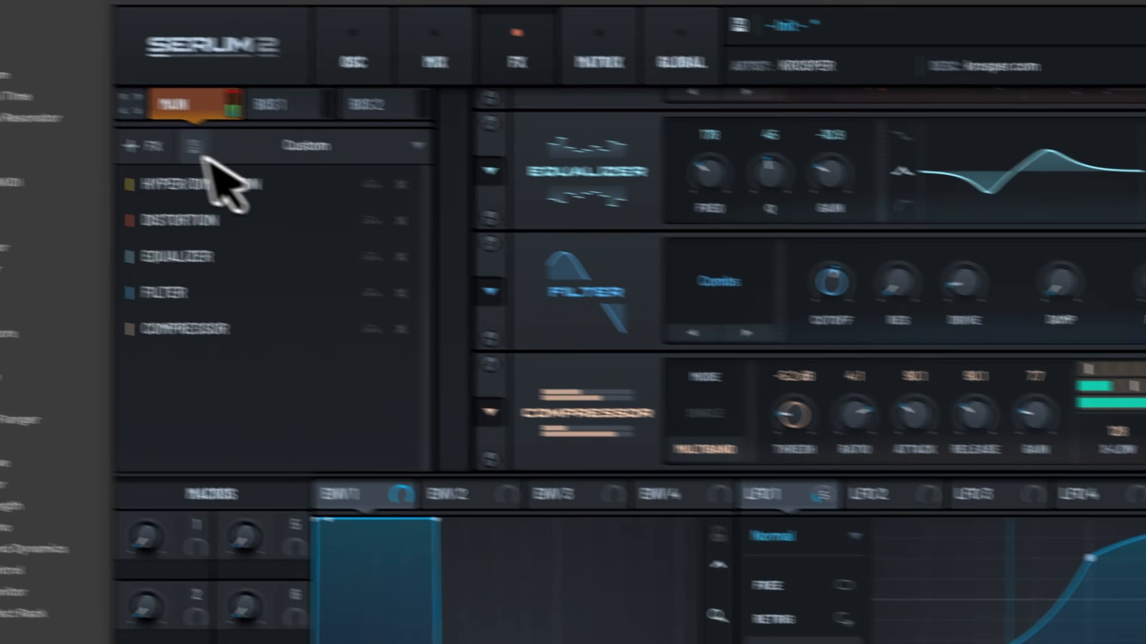
Step: Add a Utility effect at the end of the FX rack and adjust its mono bass frequency
click(227, 158)
click(438, 427)
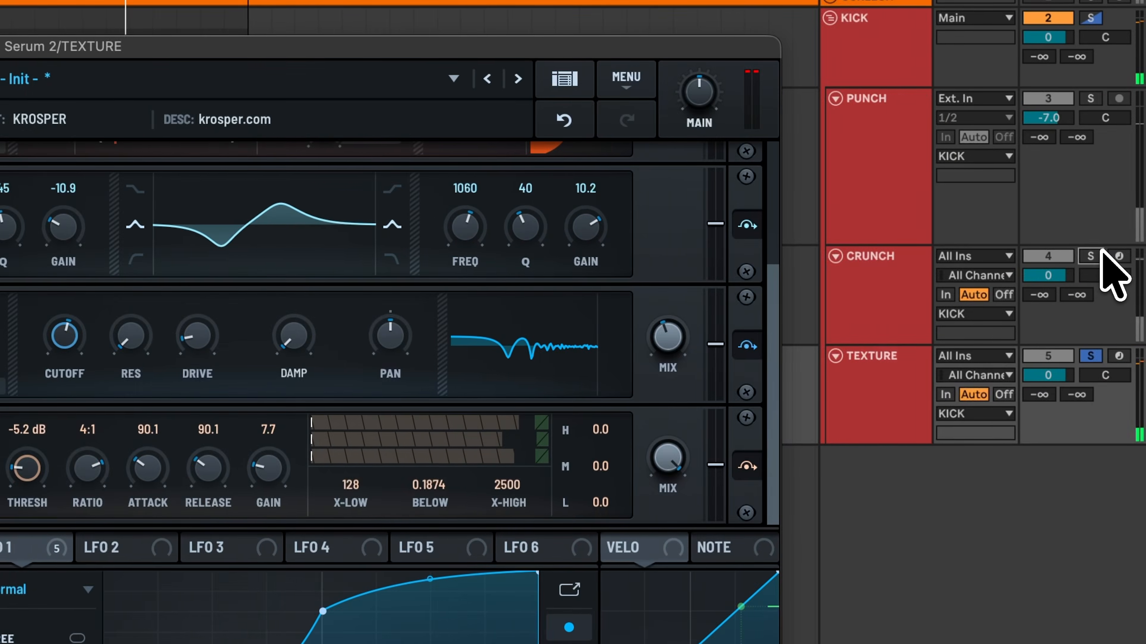
super+click(1093, 256)
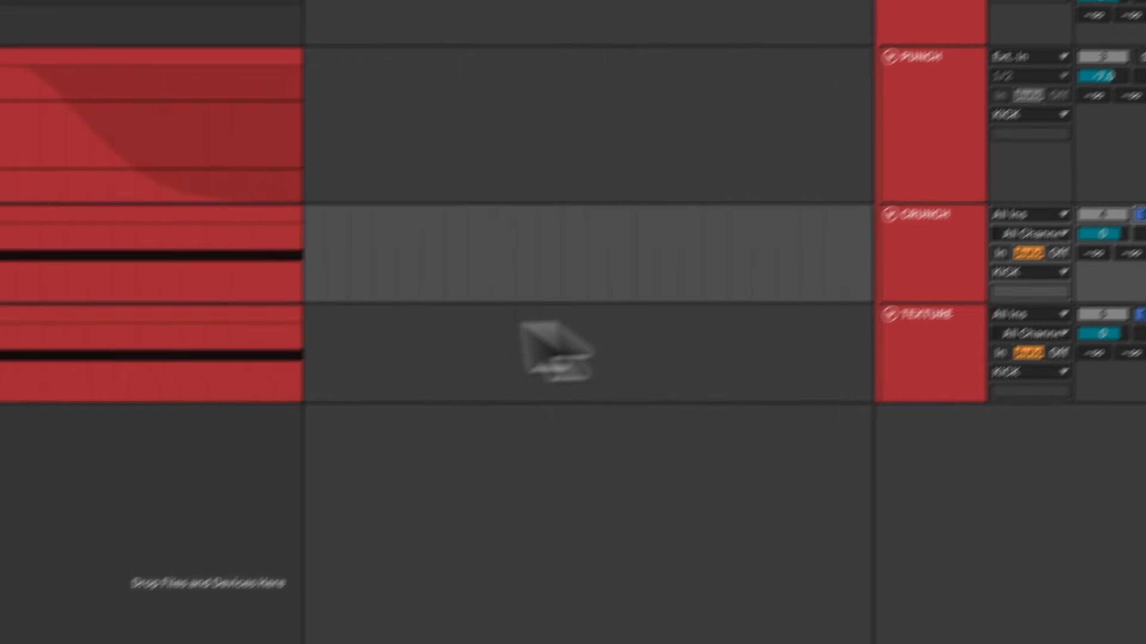
click(904, 363)
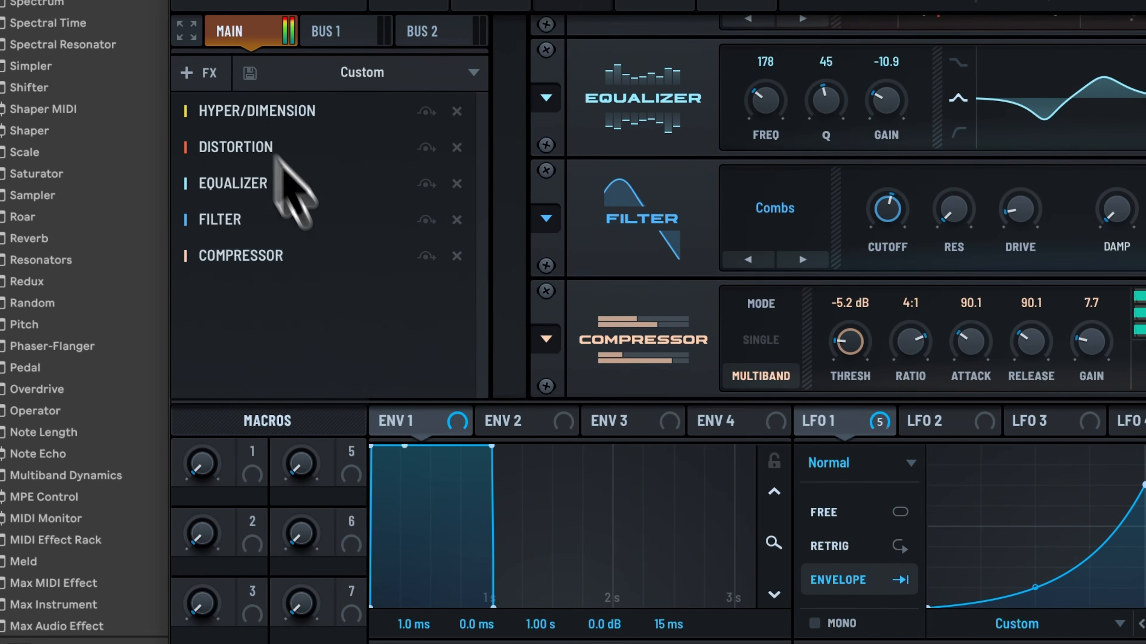
click(219, 73)
click(230, 542)
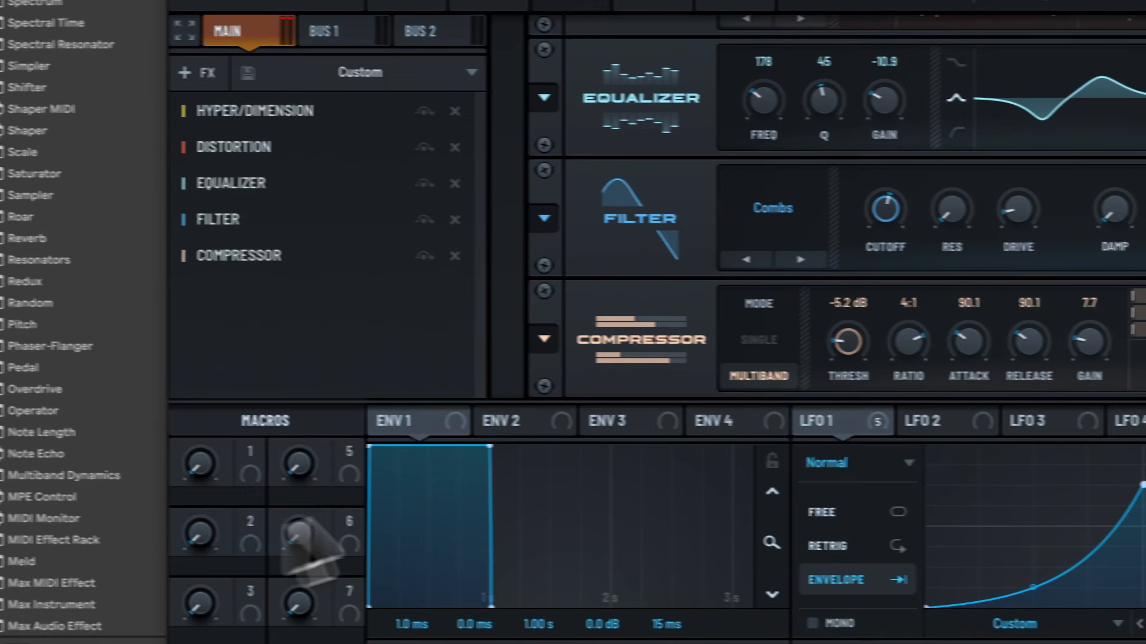
drag(842, 331, 834, 327)
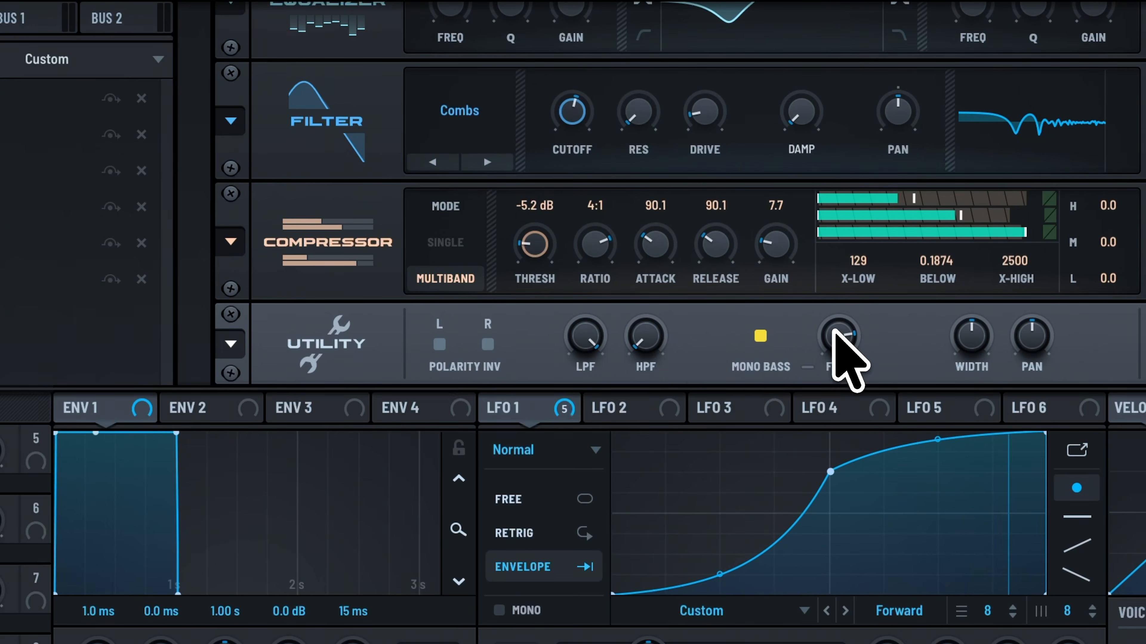
Step: Solo the KICK track to audition it together with the other layers
click(284, 156)
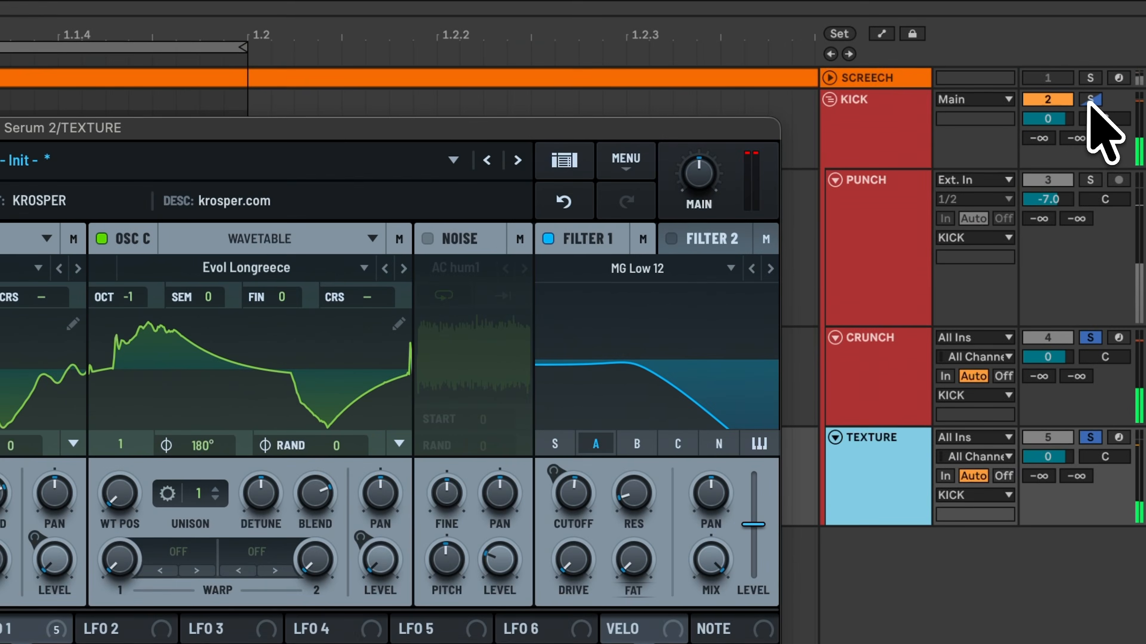
click(1091, 99)
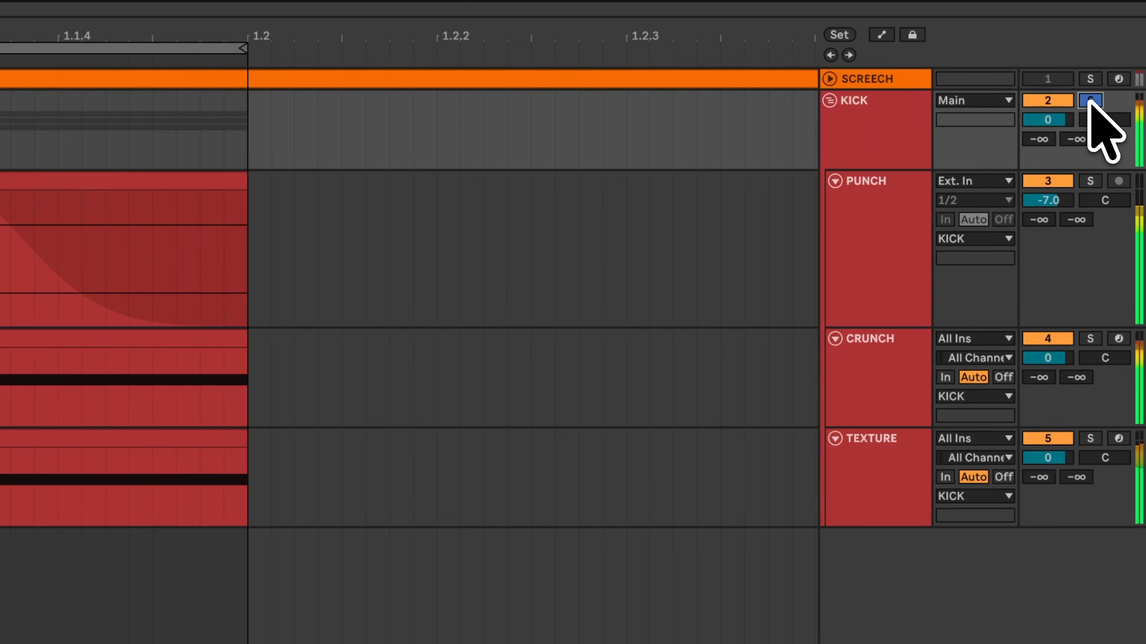
key(minus)
key(minus)
key(minus)
key(minus)
key(plus)
key(plus)
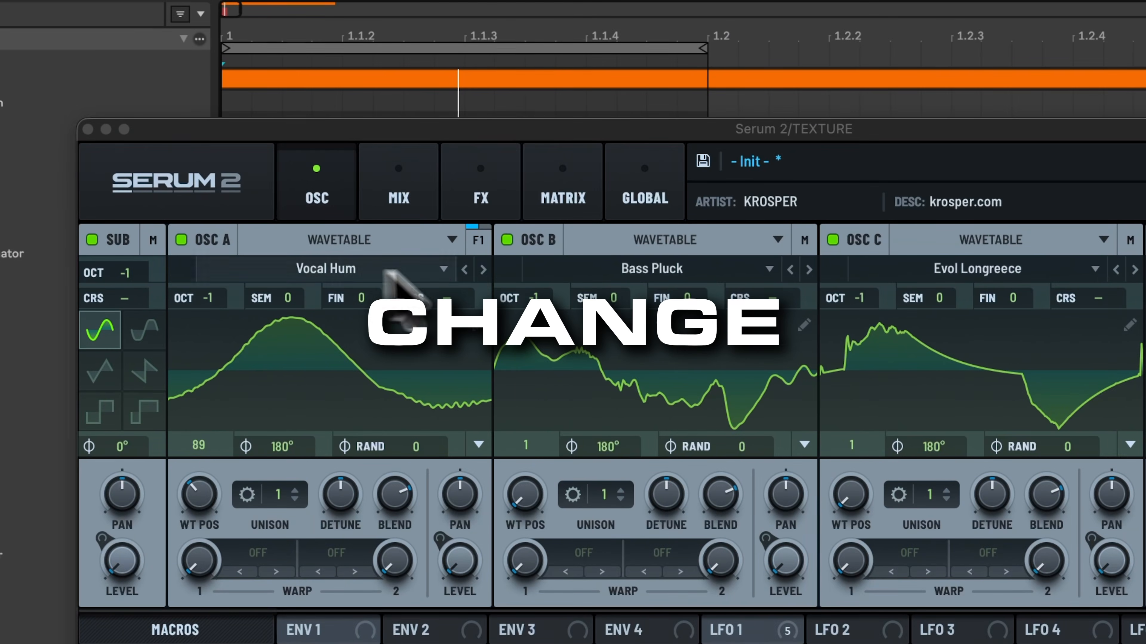
Step: Step through Oscillator A's wavetables to Warmth
click(481, 270)
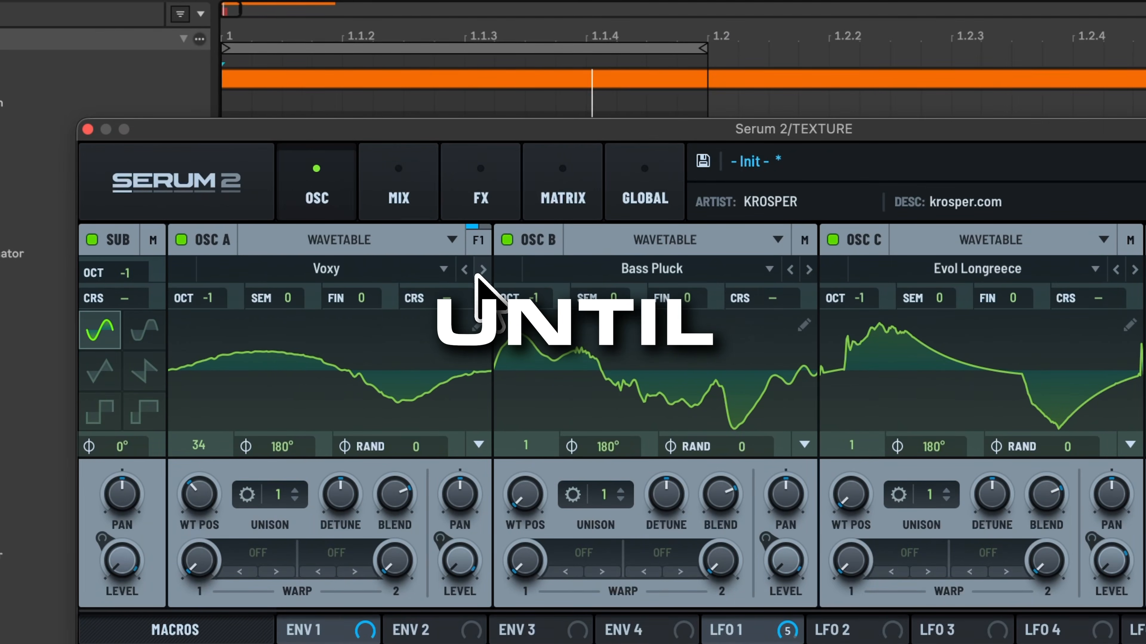
click(482, 270)
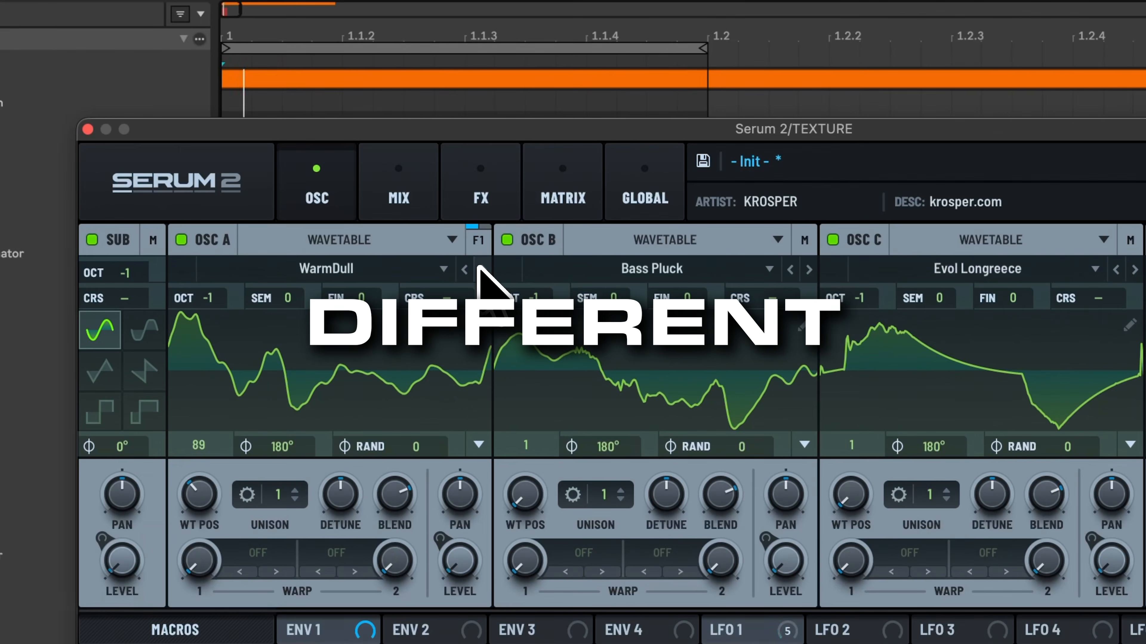
click(482, 270)
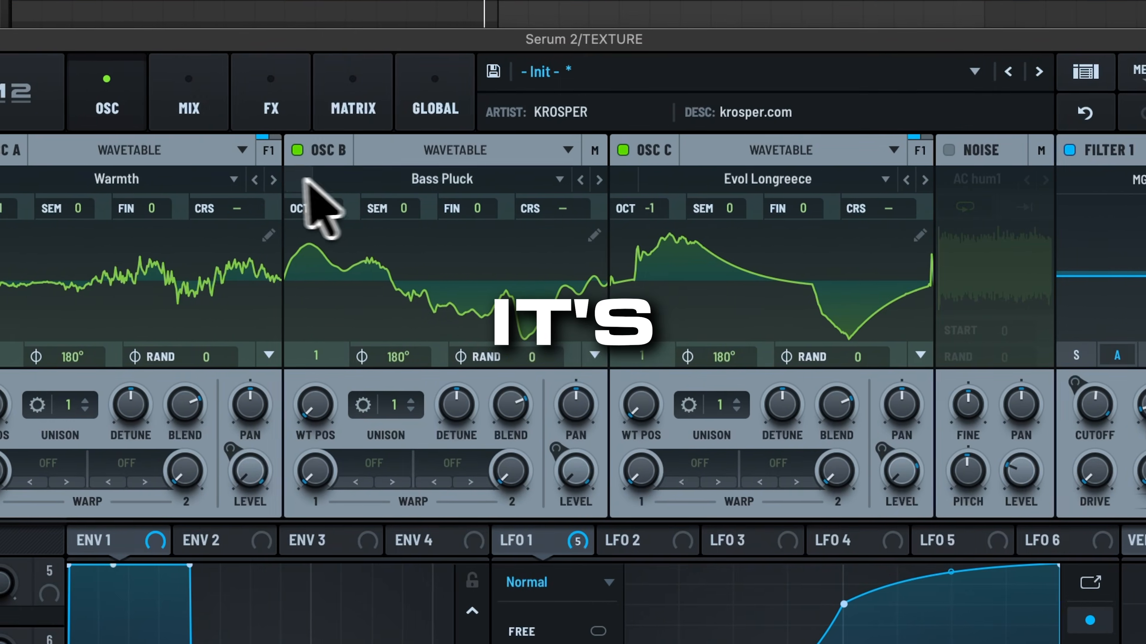
Step: Switch Oscillator B's wavetable to Belladonna while keeping Oscillator A on Warmth
click(271, 179)
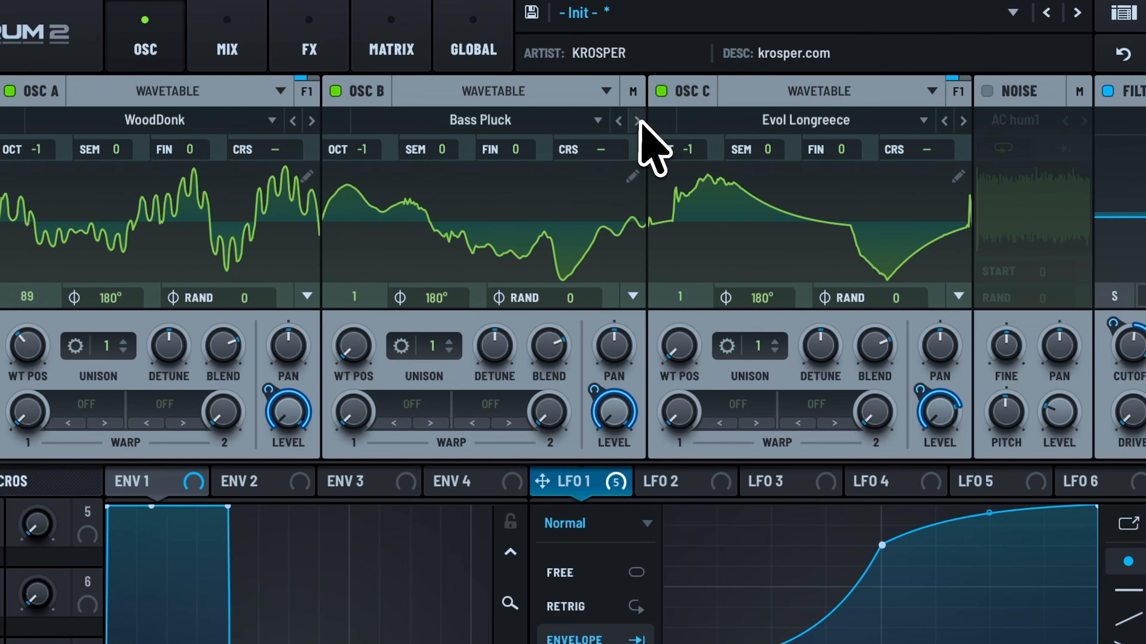
click(383, 59)
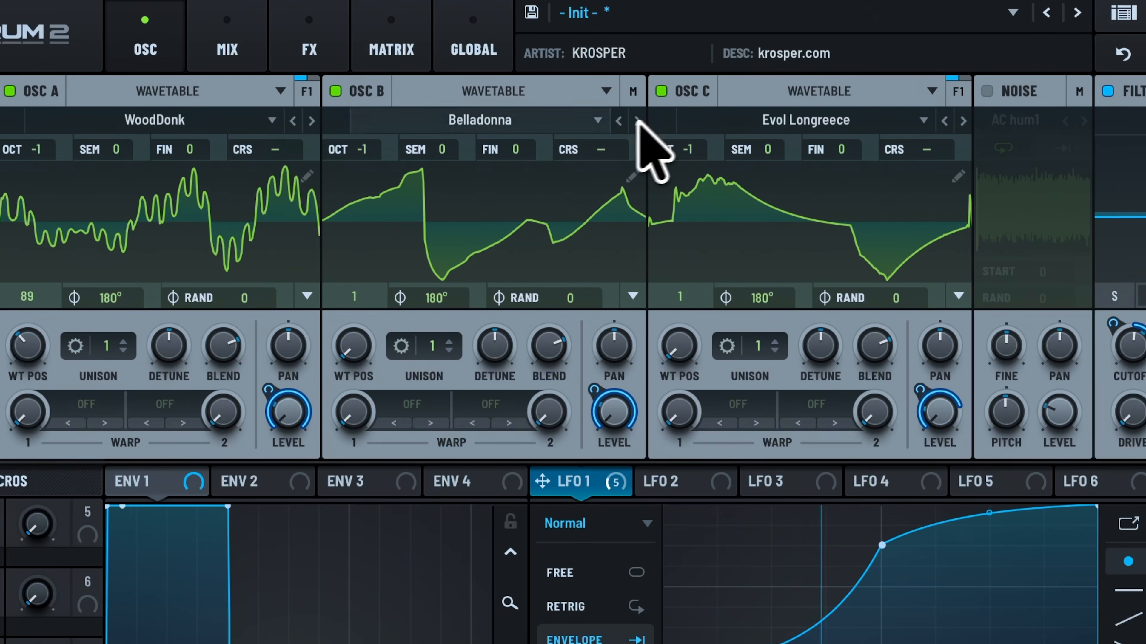
click(292, 120)
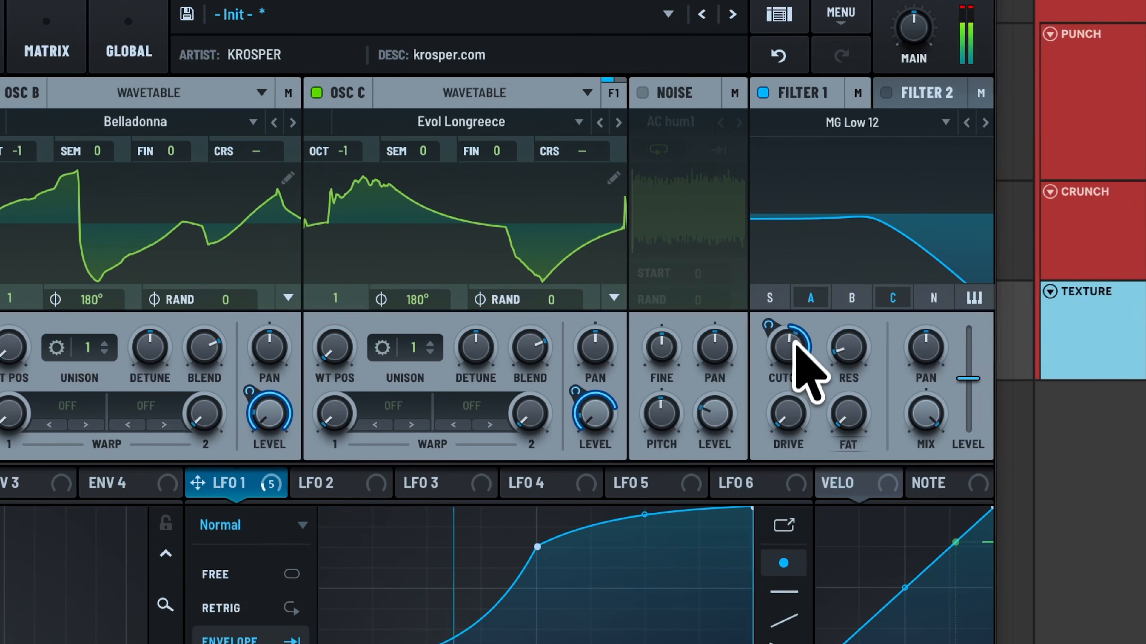
Step: Lower Filter 1's cutoff to about 96 Hz and route the filter to oscillators B and C only
drag(1137, 342, 1136, 400)
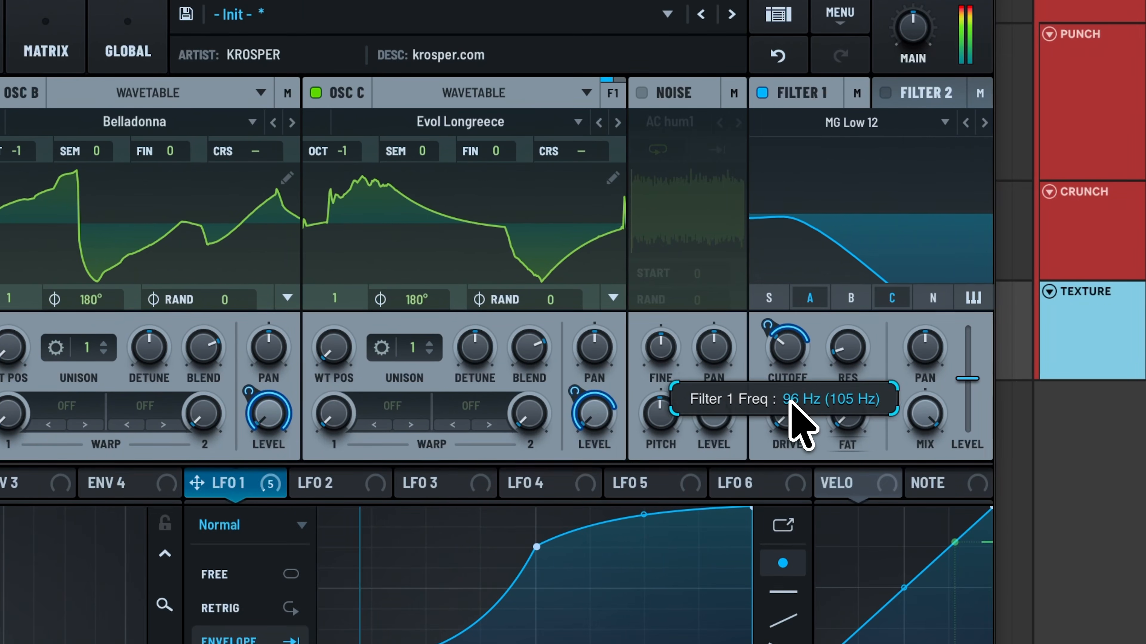
click(857, 296)
mouse_move(791, 328)
mouse_down()
mouse_move(787, 362)
mouse_move(852, 341)
mouse_move(798, 333)
mouse_up()
click(823, 298)
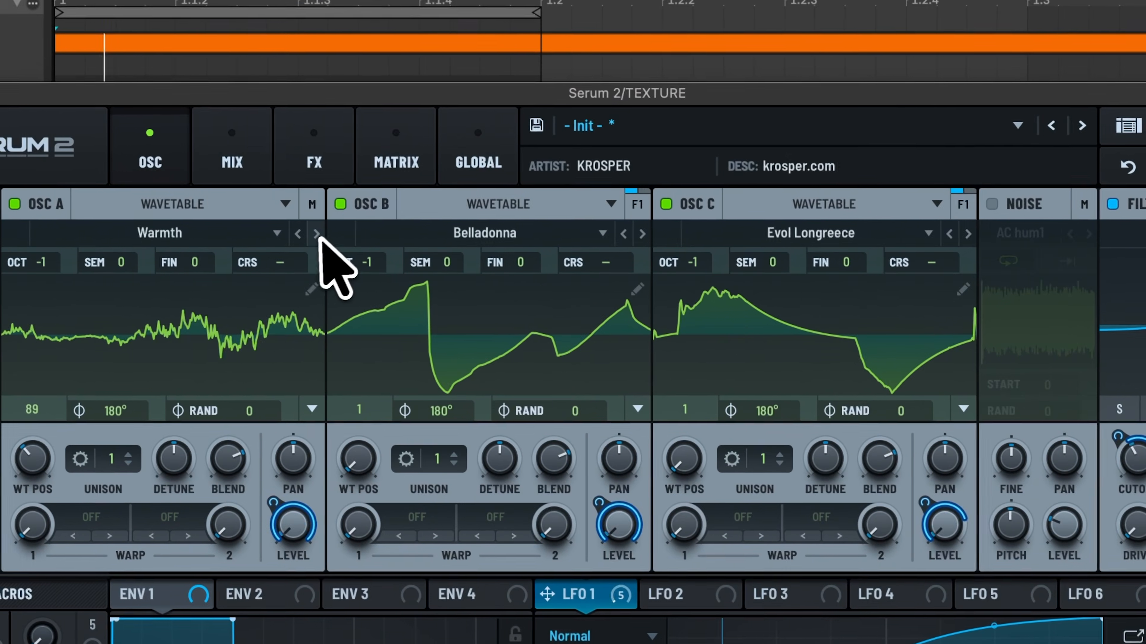
Step: Step through Oscillator A's wavetables from WoodDonk onward to audition alternatives
click(317, 237)
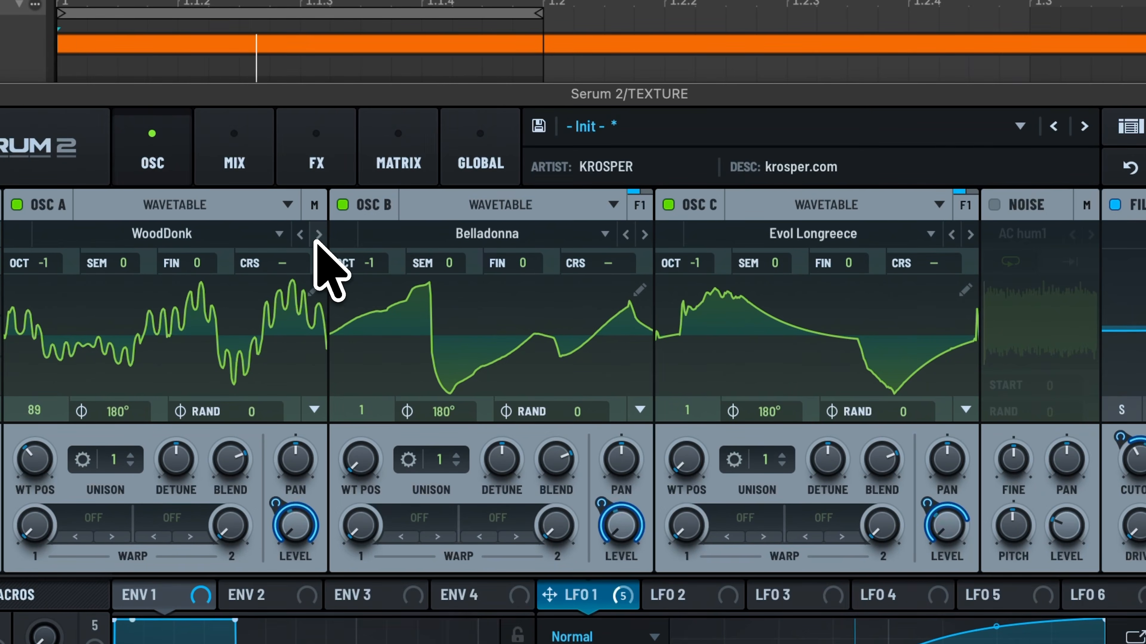
click(318, 234)
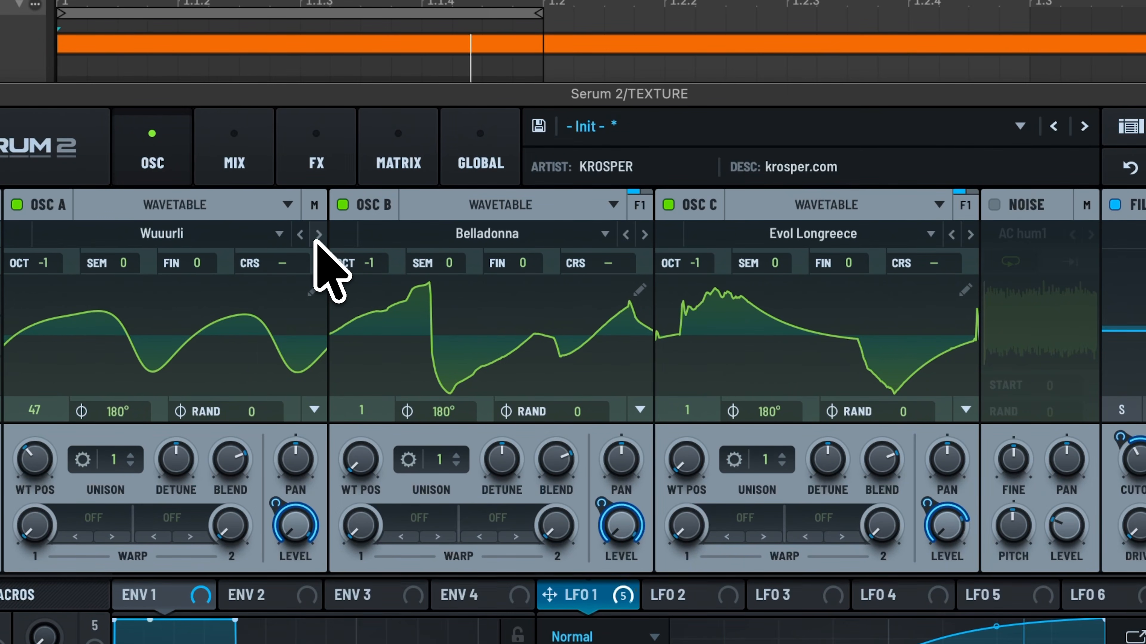
click(318, 234)
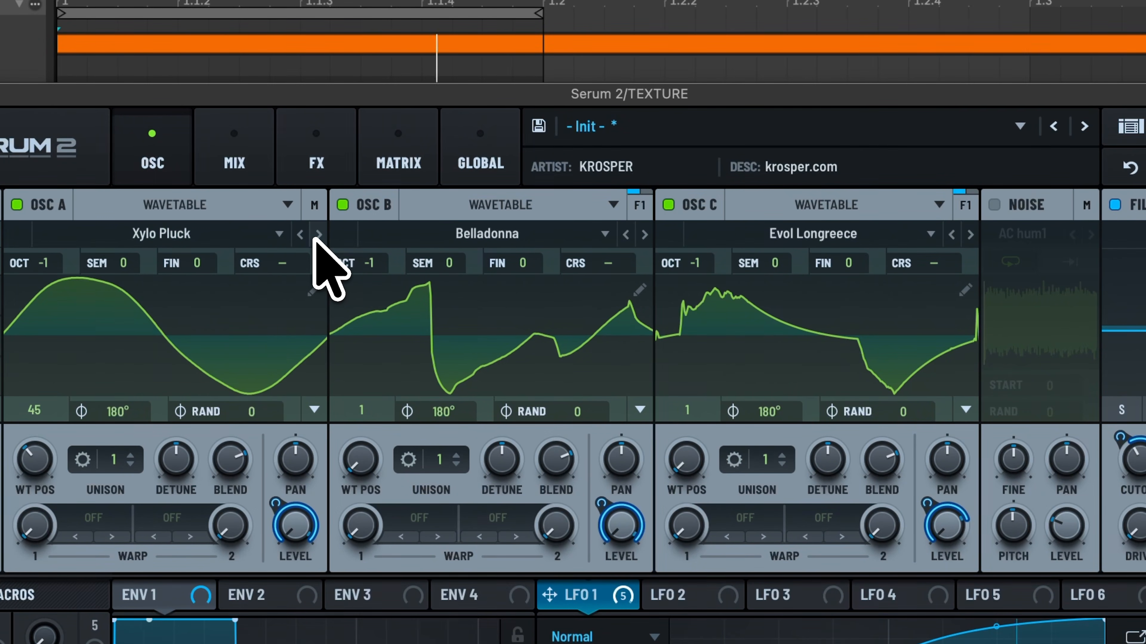
click(319, 235)
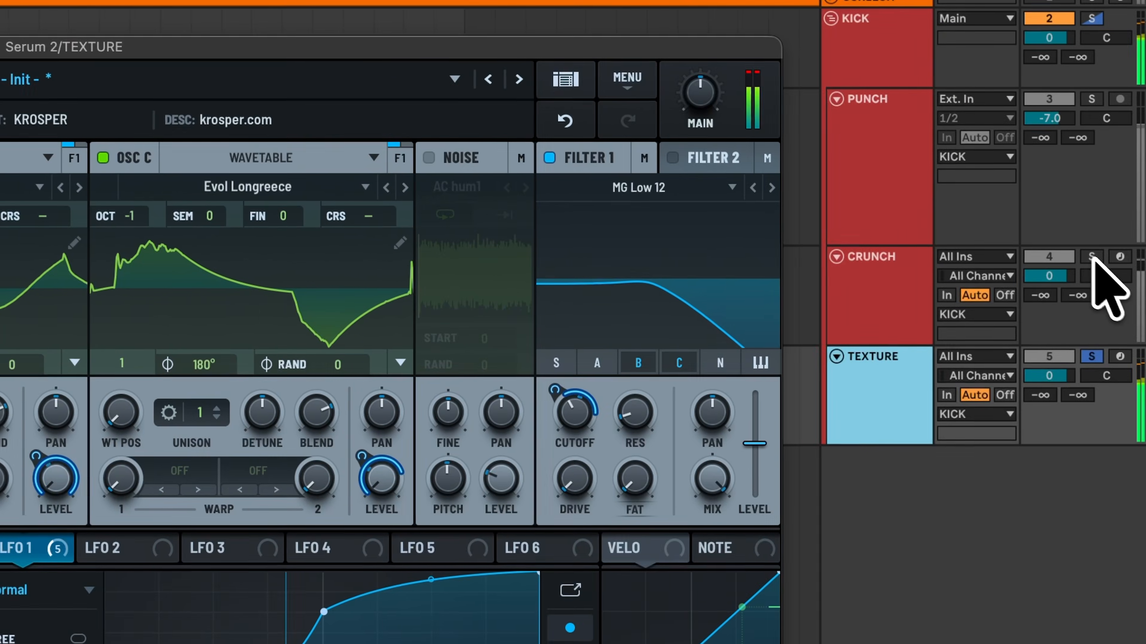
Step: Solo the CRUNCH track and start playback to audition the layers
click(1091, 256)
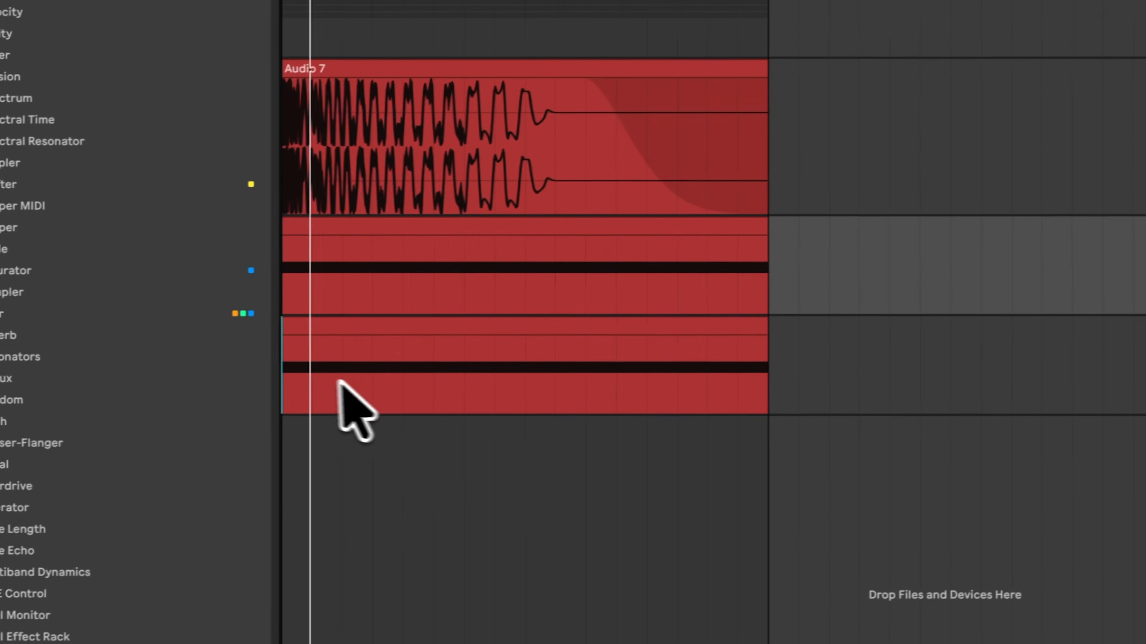
click(293, 374)
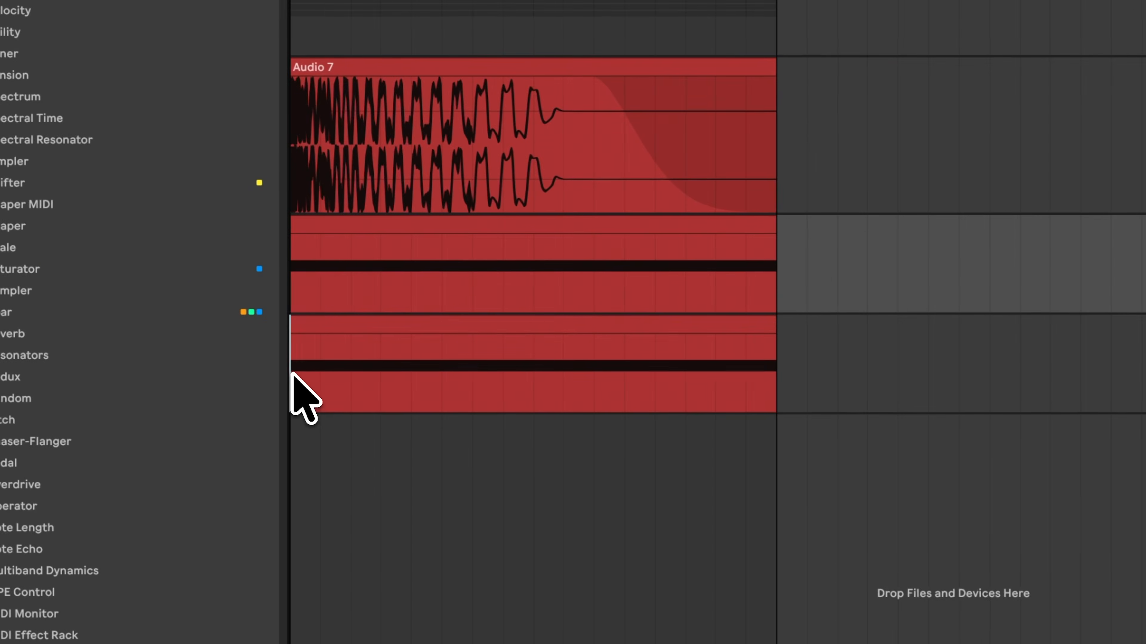
key(space)
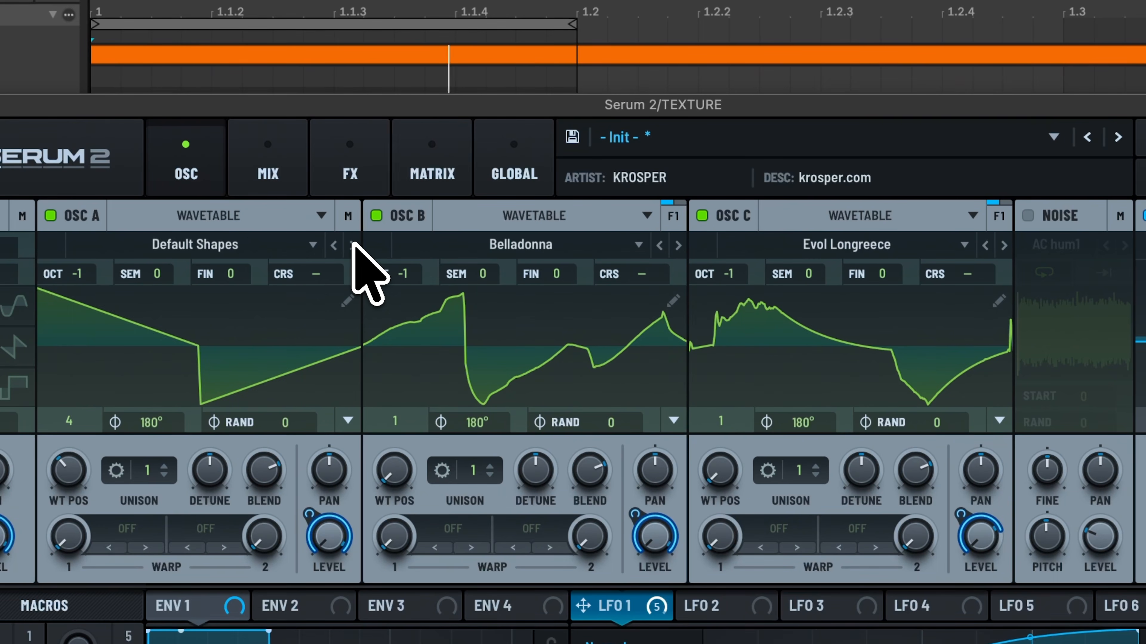
Step: Step through Oscillator A's wavetables to Harmonize the q
click(353, 245)
click(354, 245)
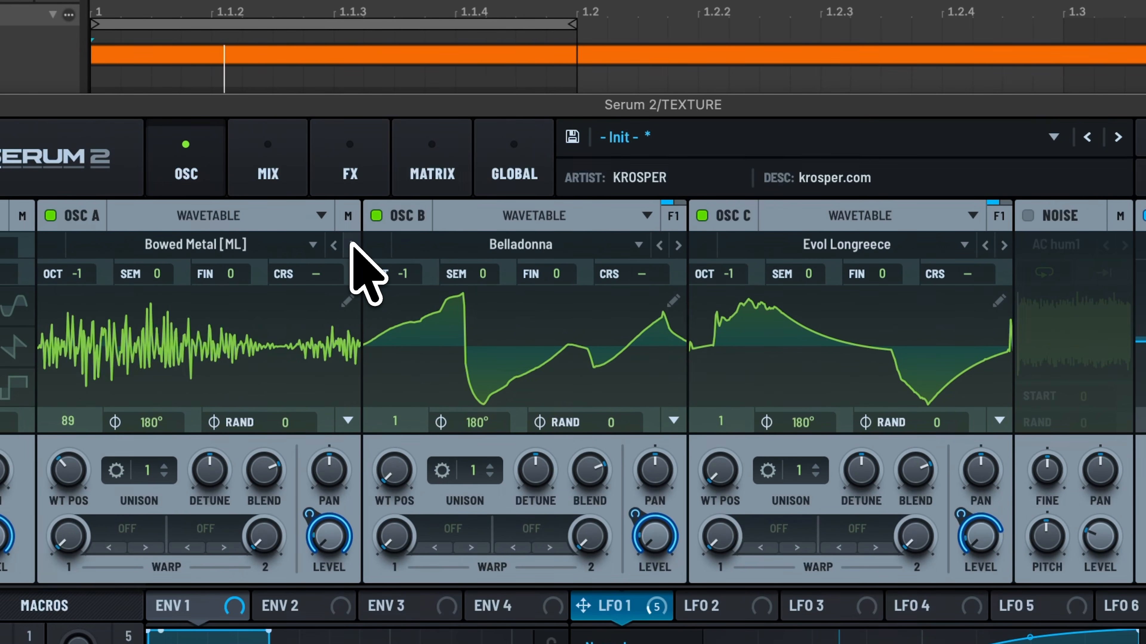
click(353, 245)
click(353, 245)
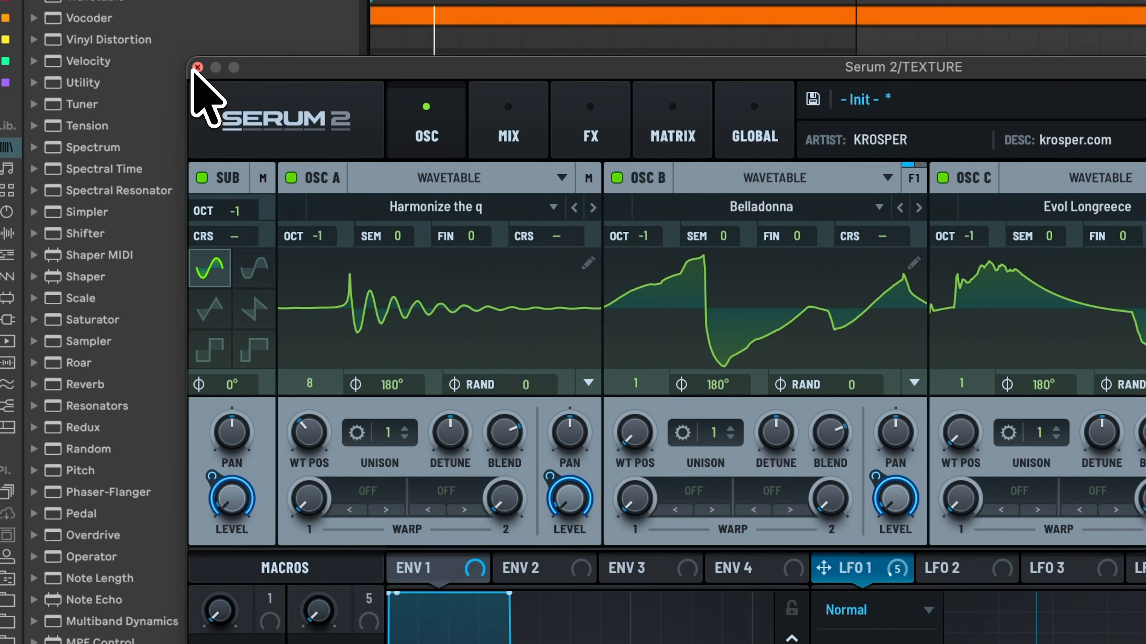
Step: Close the Serum window and stop playback
click(197, 68)
key(space)
scroll(329, 312, down, 10)
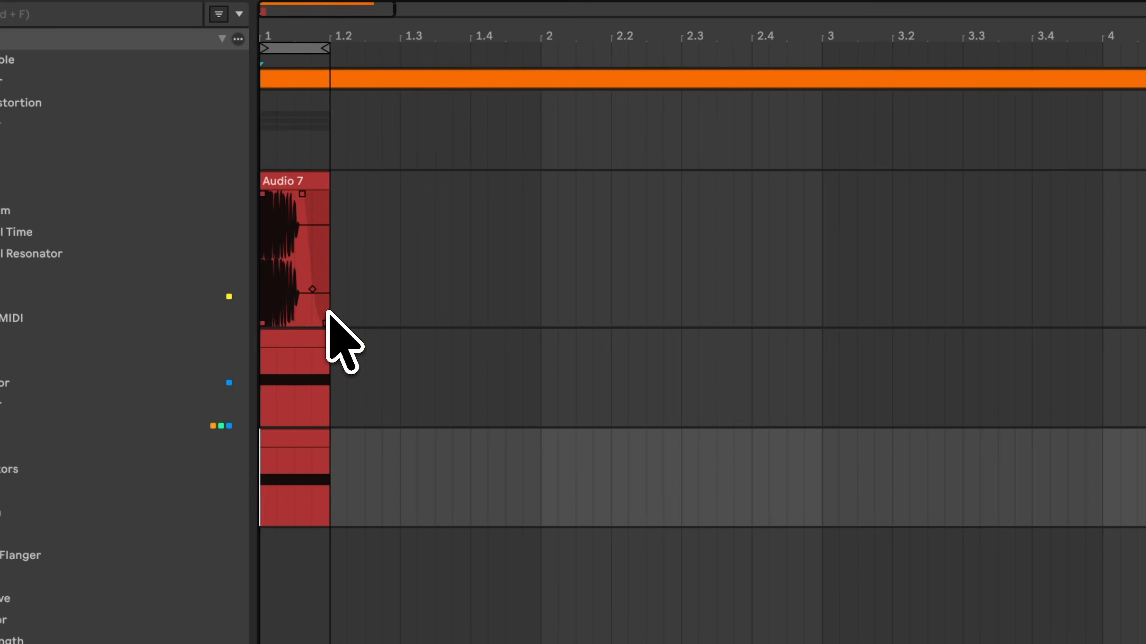
scroll(410, 417, up, 5)
scroll(409, 417, left, 3)
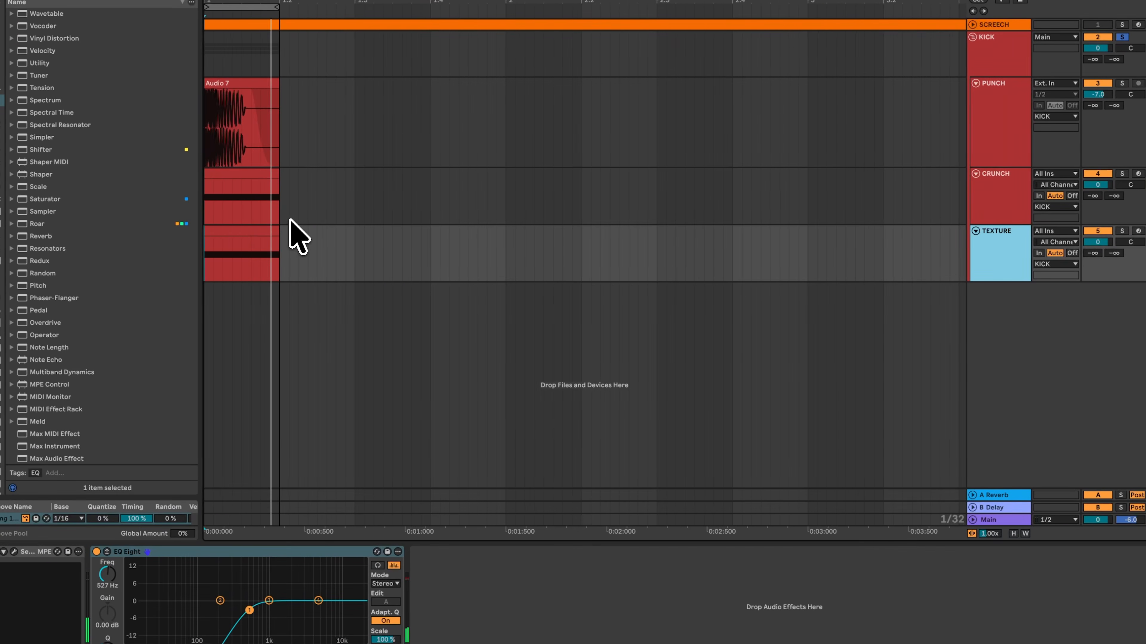
scroll(245, 216, up, 3)
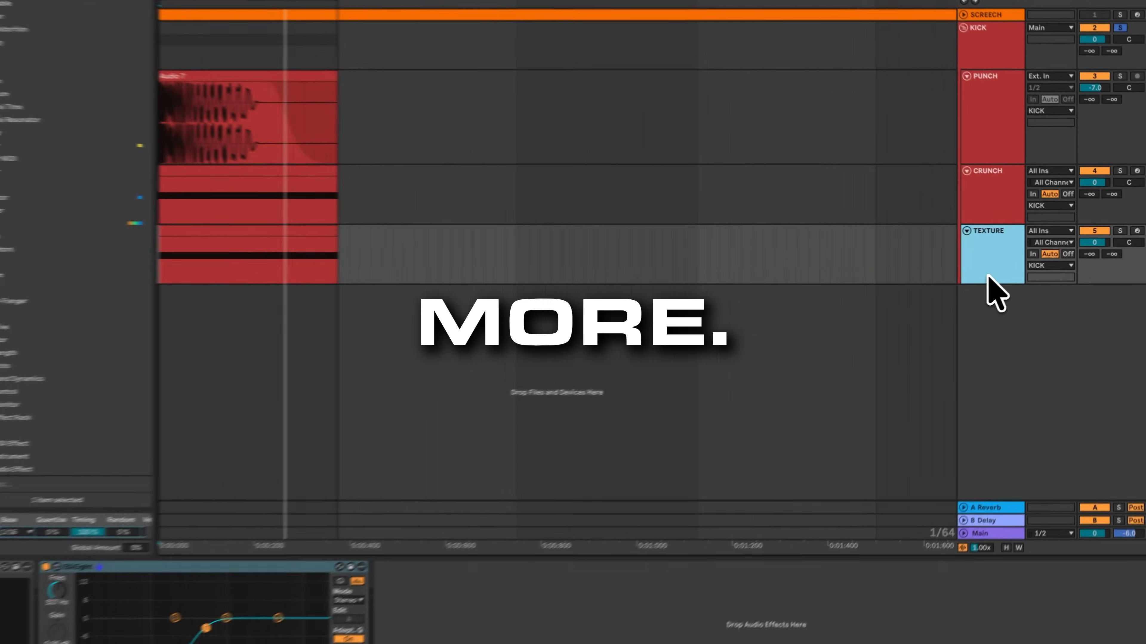
Step: Solo the CRUNCH, TEXTURE and PUNCH tracks to audition the layers together
click(1090, 130)
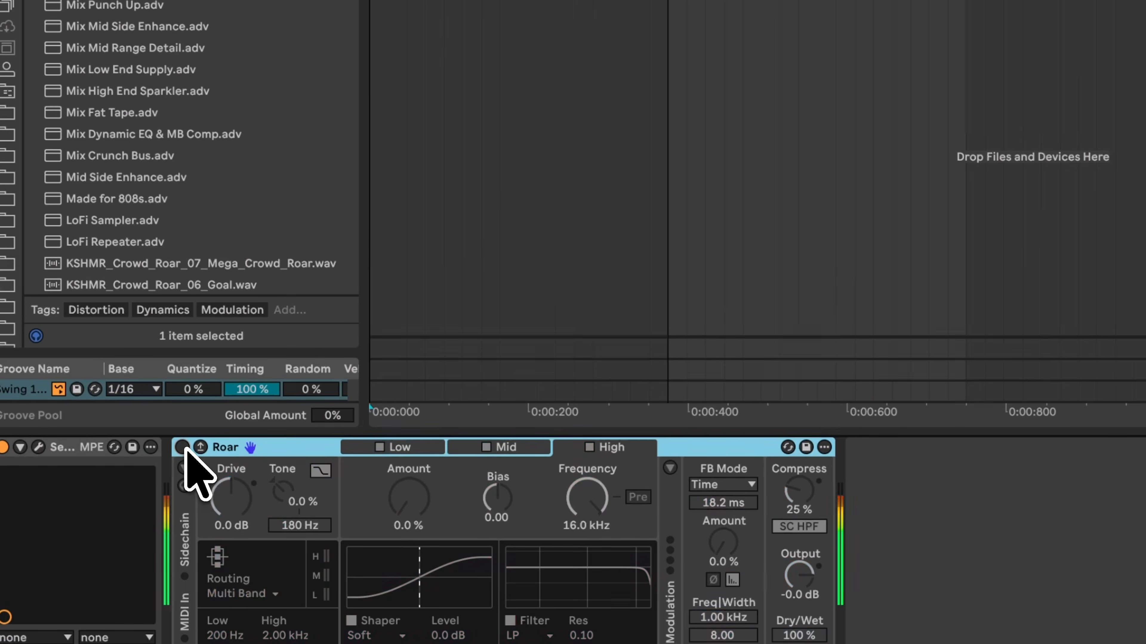
click(185, 448)
drag(231, 507, 230, 500)
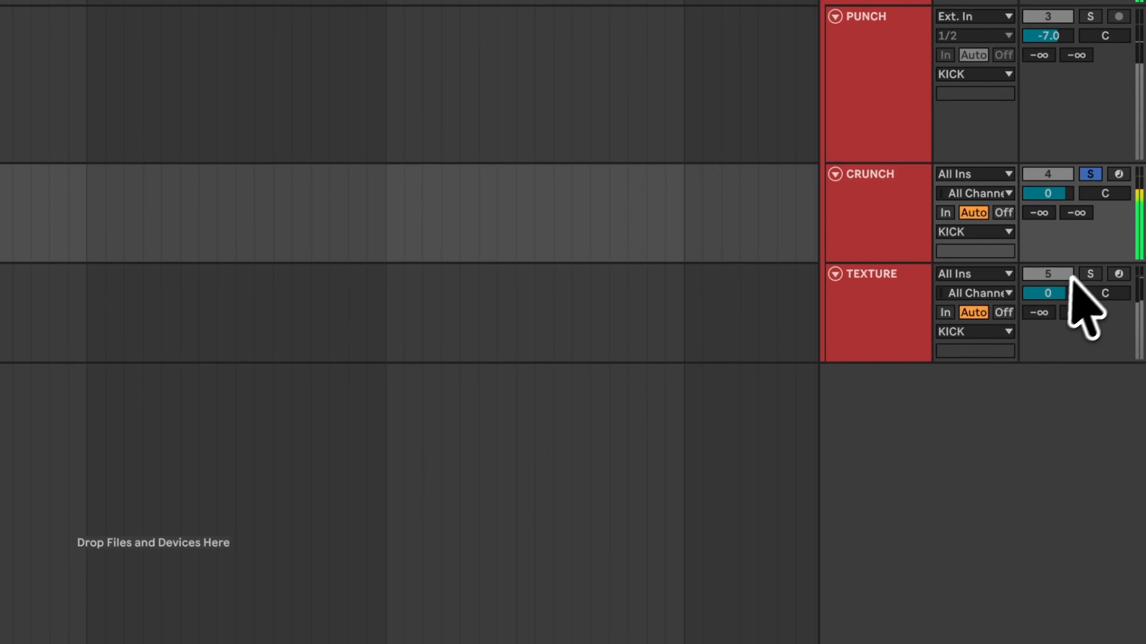
click(1087, 273)
click(1090, 174)
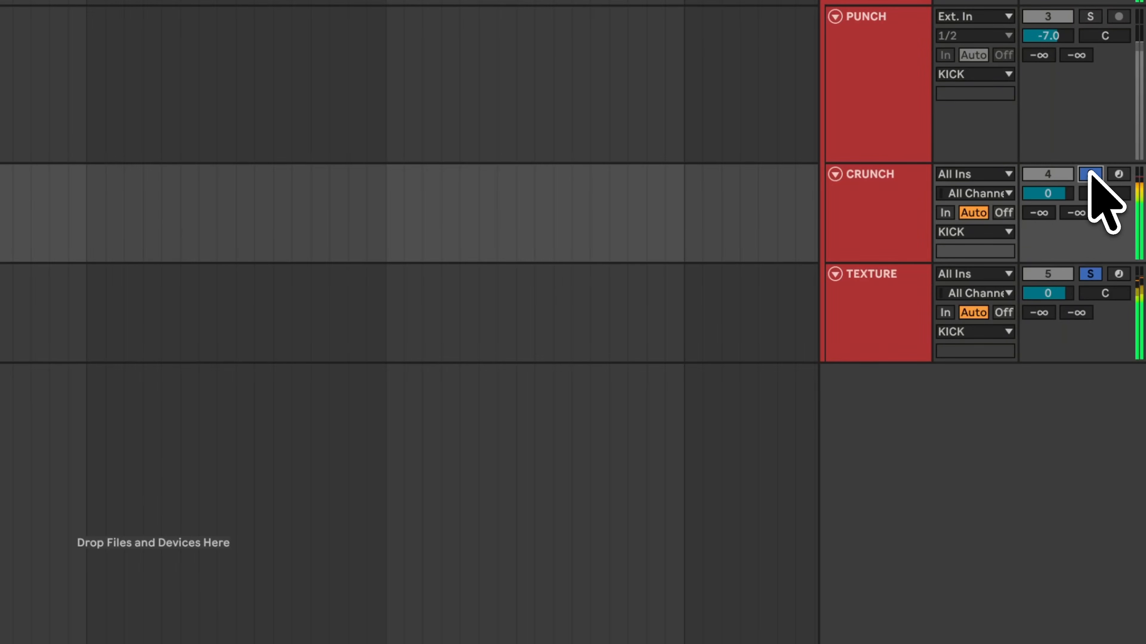
scroll(1090, 129, up, 2)
click(1090, 94)
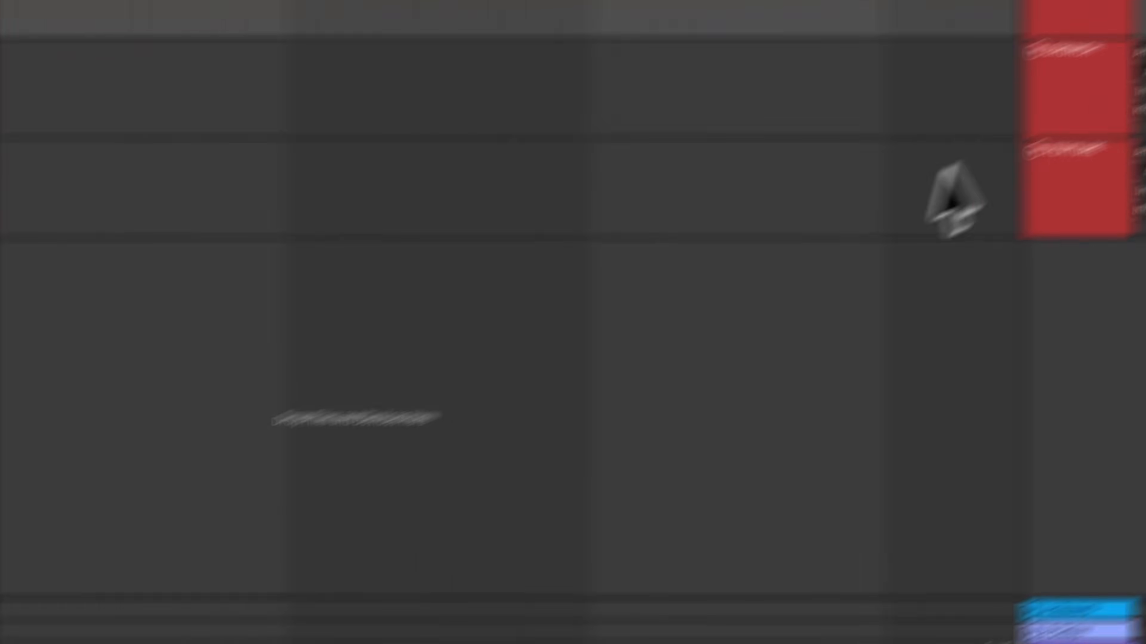
Step: Open the CRUNCH track's Roar device and inspect its High and Low band amounts
click(887, 280)
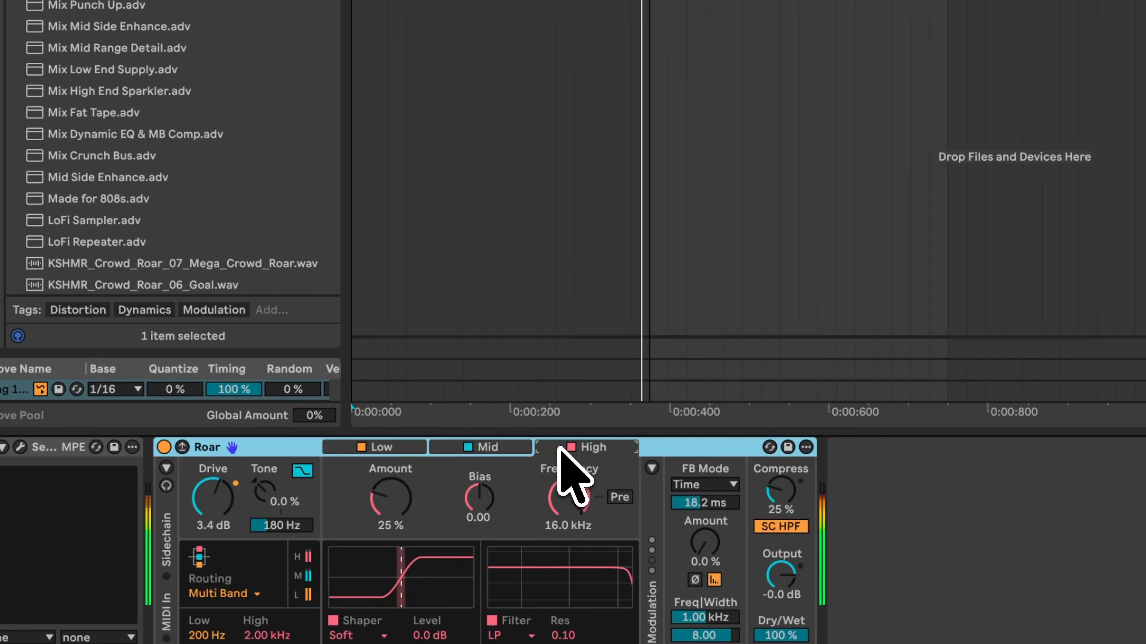
click(387, 498)
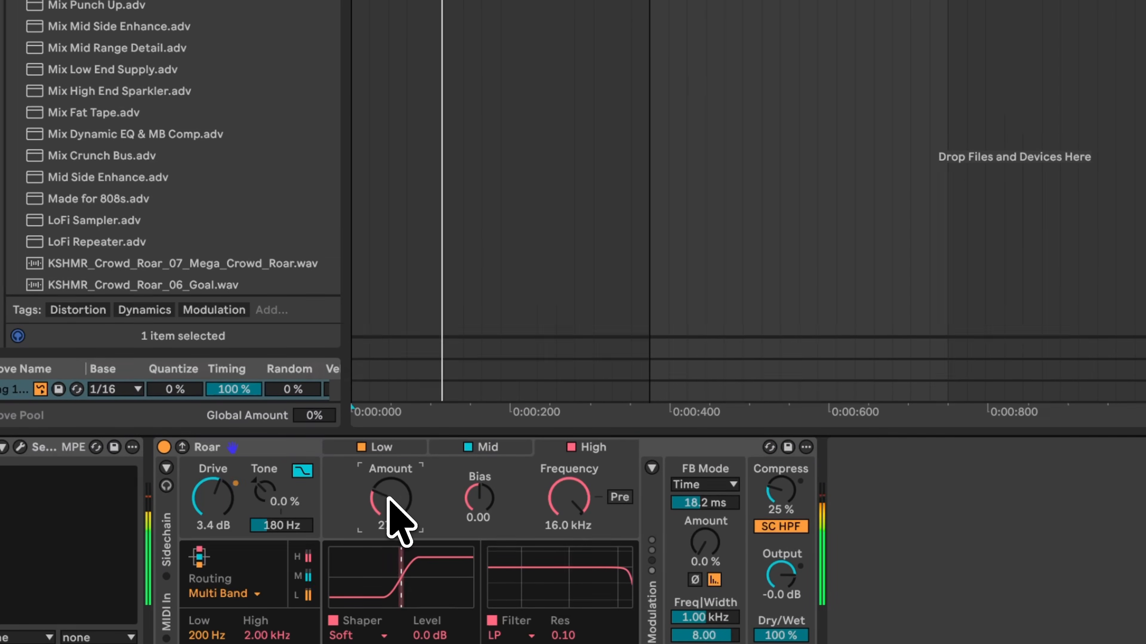
click(408, 449)
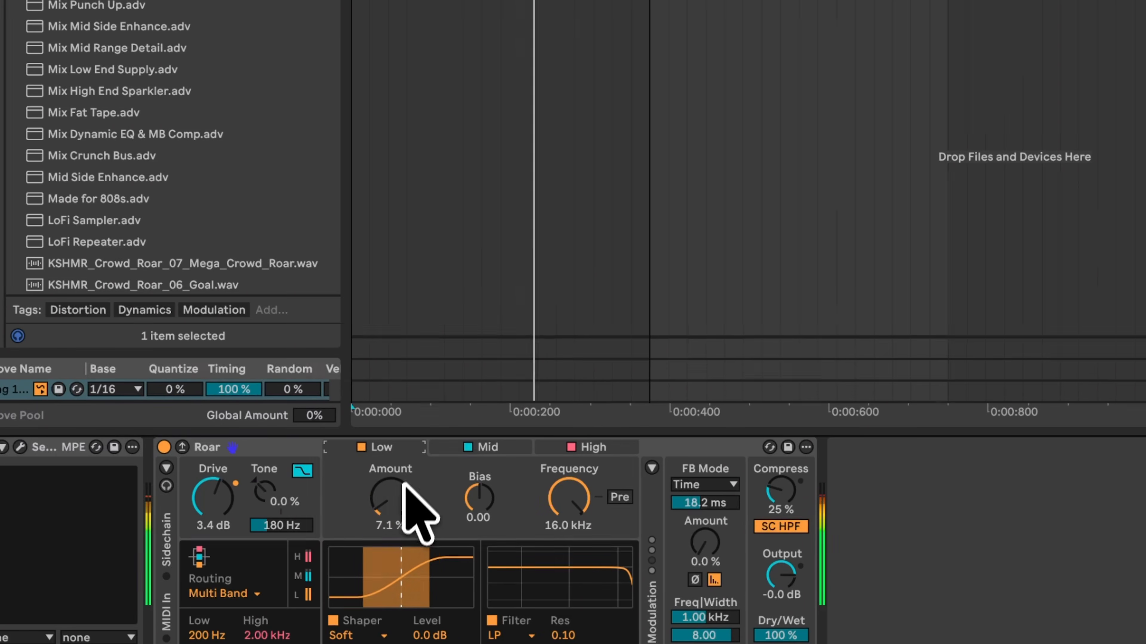
scroll(403, 497, down, 3)
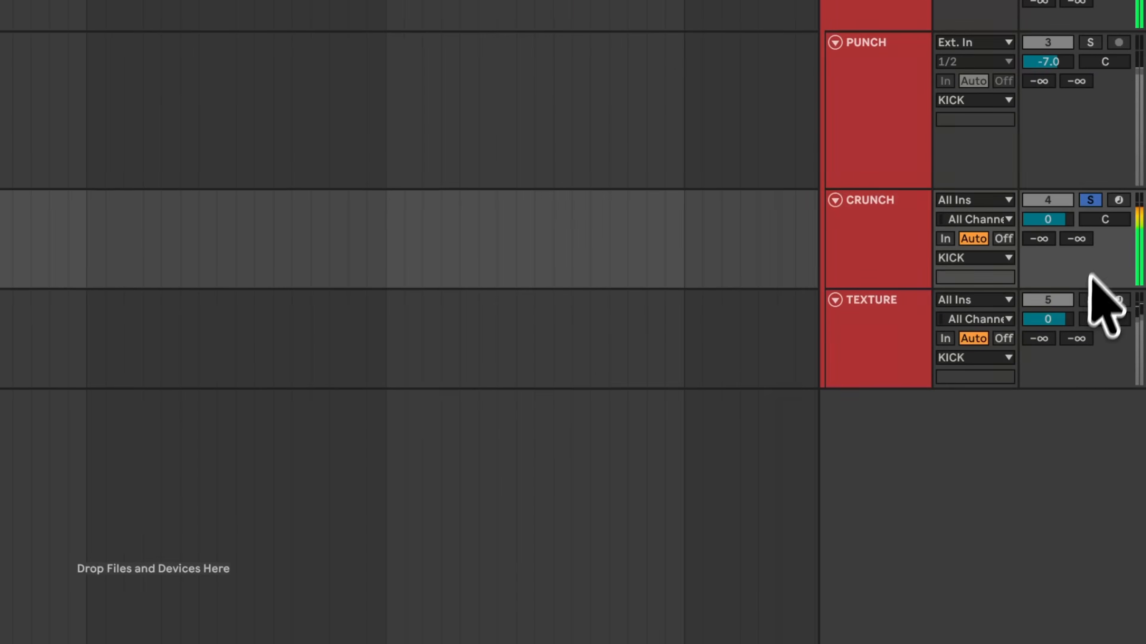
Step: Set the Roar device's High band shaper amount to 27%
click(1089, 300)
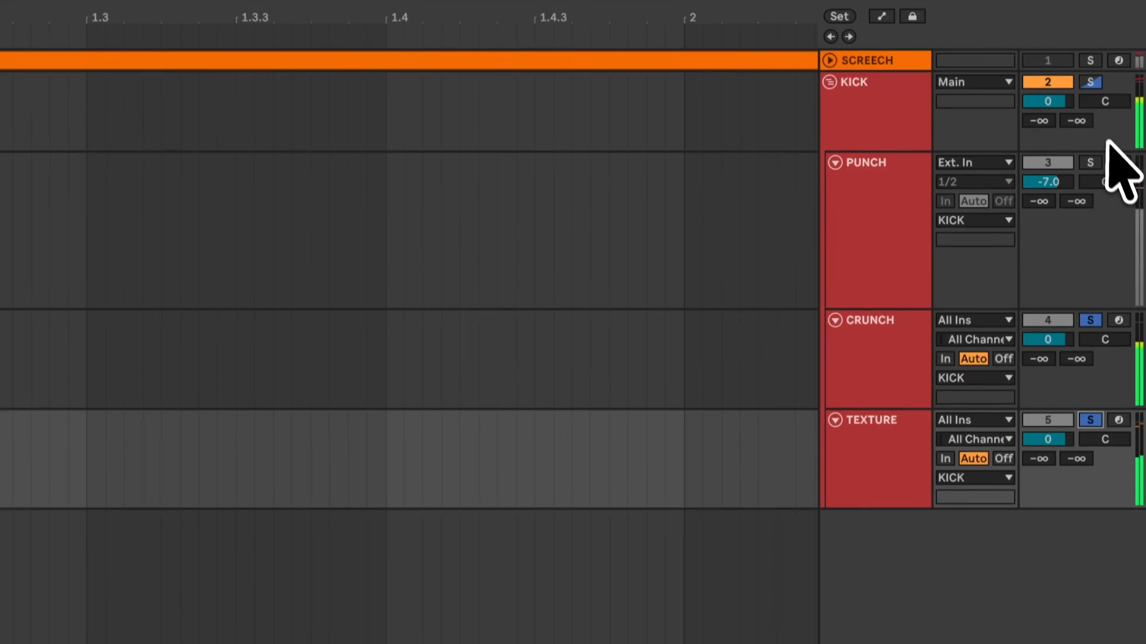
click(1092, 91)
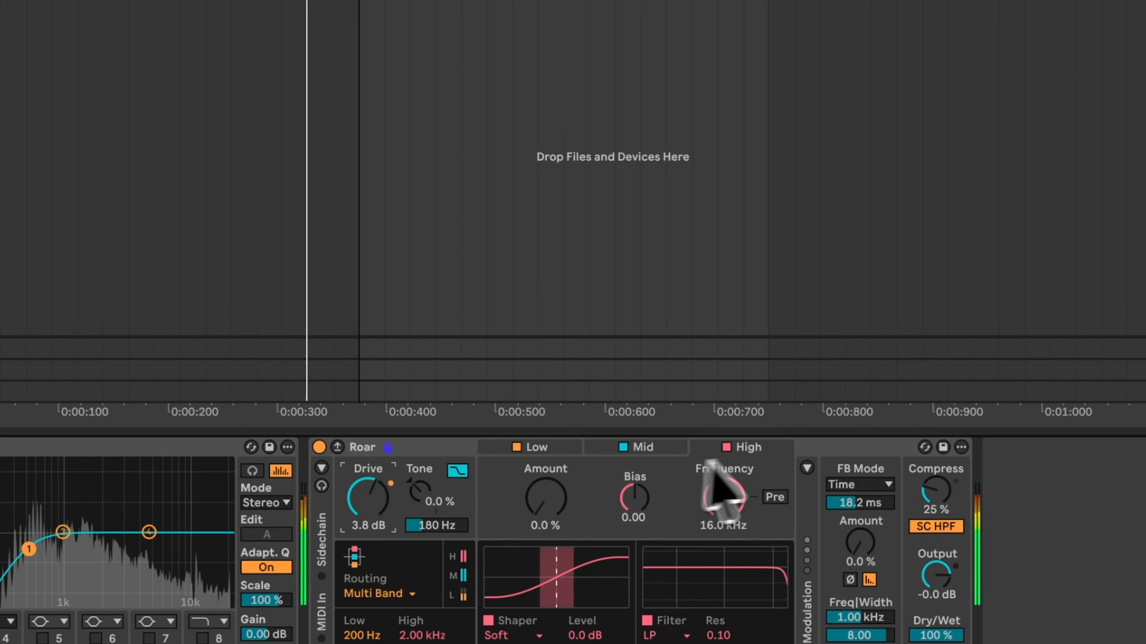
click(764, 453)
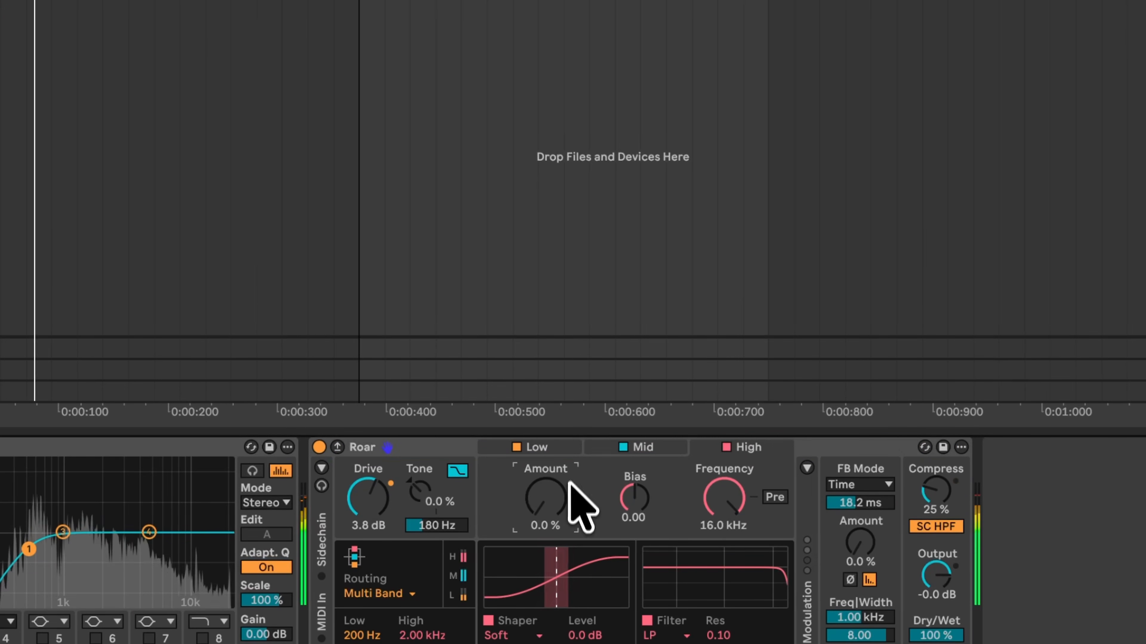
drag(555, 492, 552, 490)
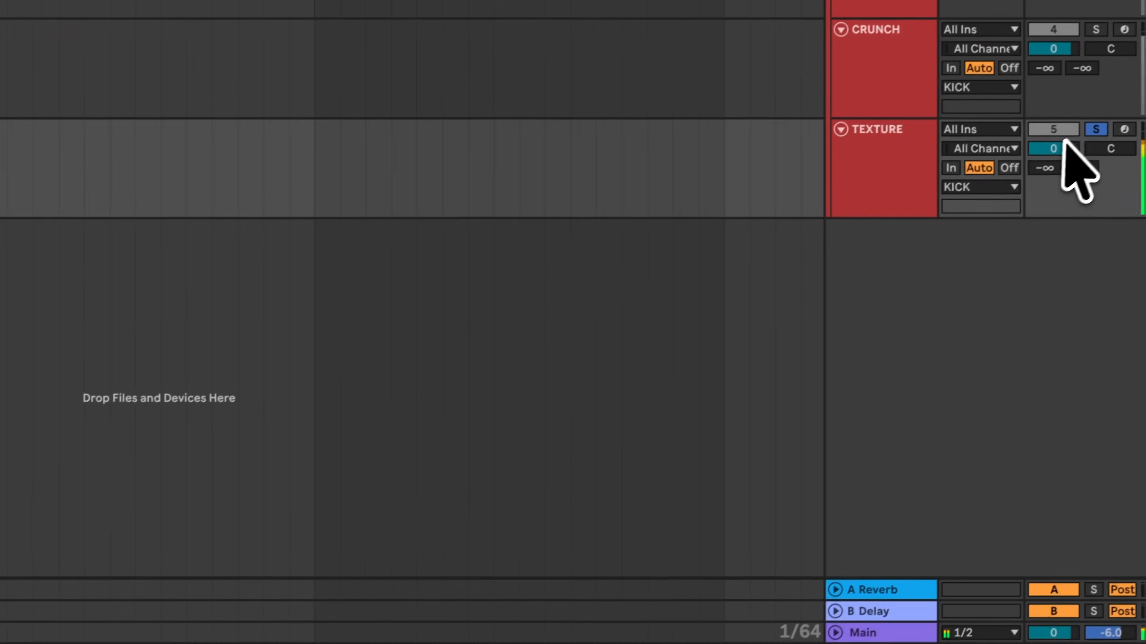
drag(1058, 146, 1058, 147)
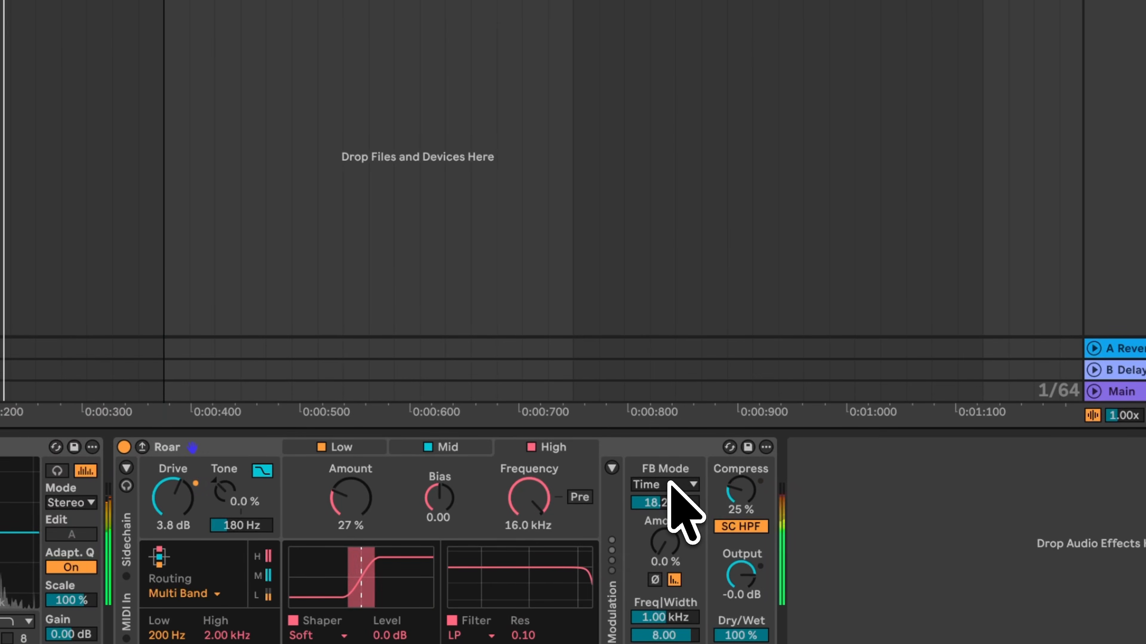
Step: Set the Roar device's Mid band shaper type to Noise Injection
click(354, 447)
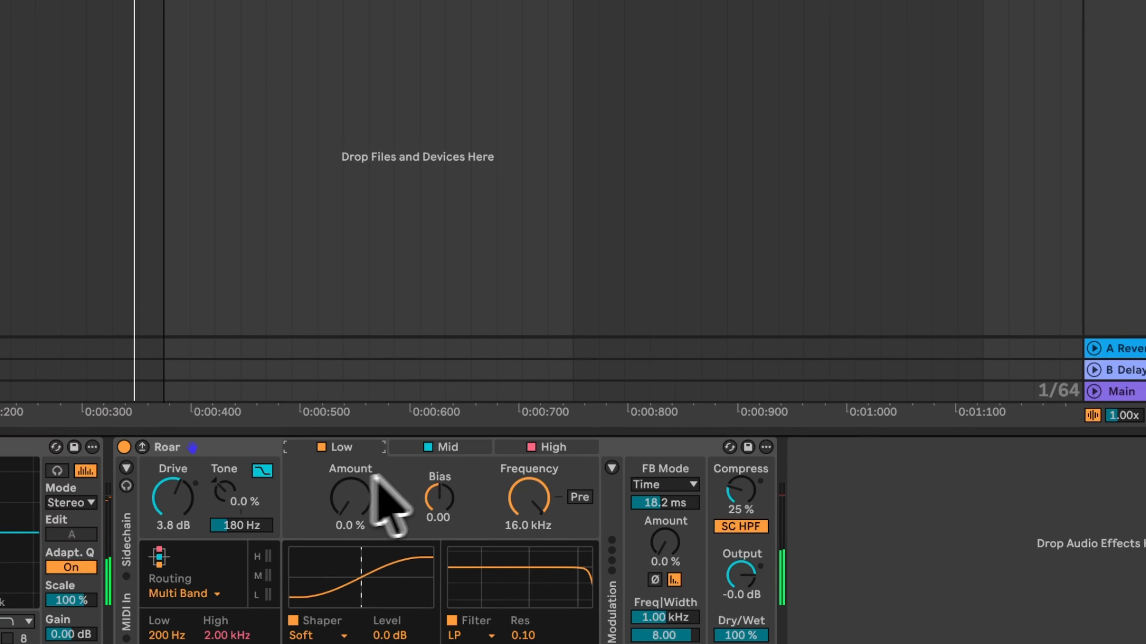
click(446, 455)
click(369, 505)
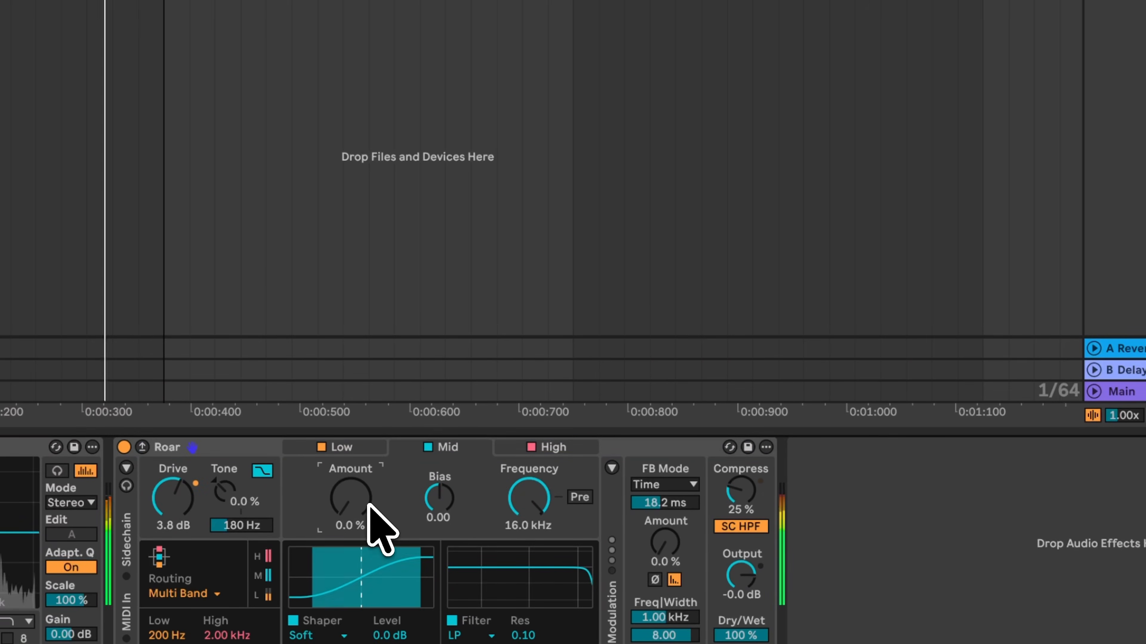
click(322, 636)
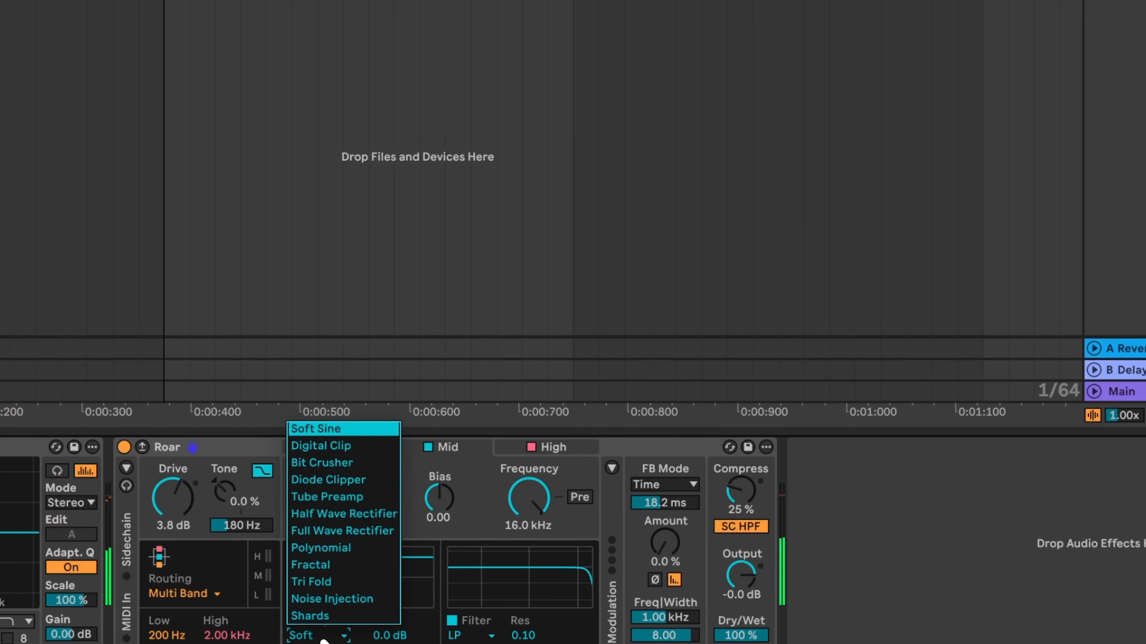
click(329, 496)
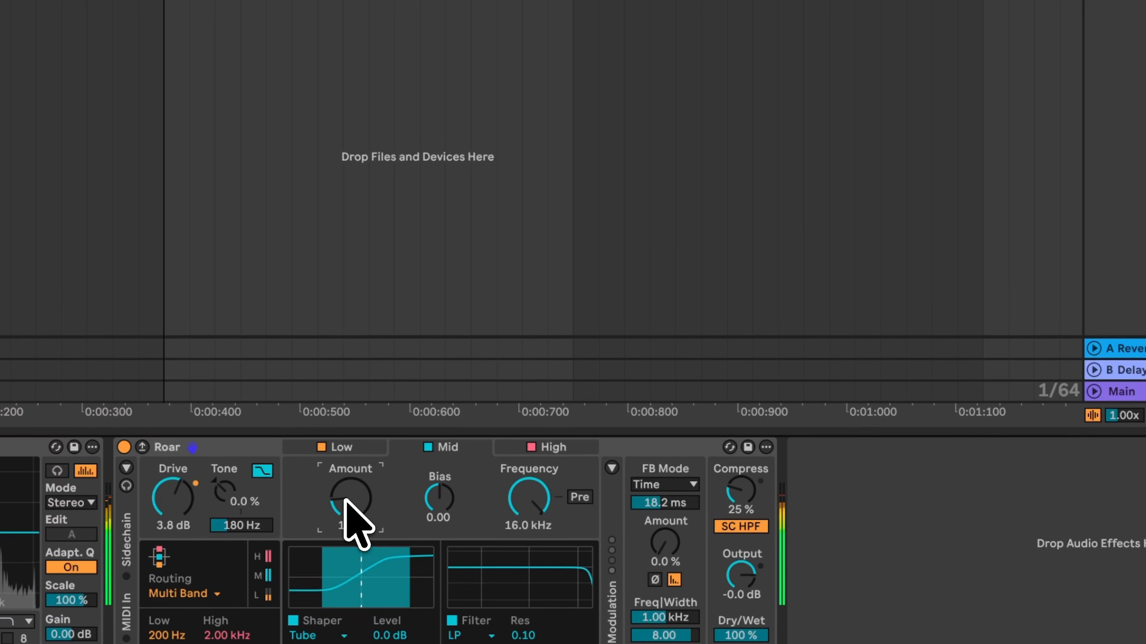
click(321, 635)
click(313, 591)
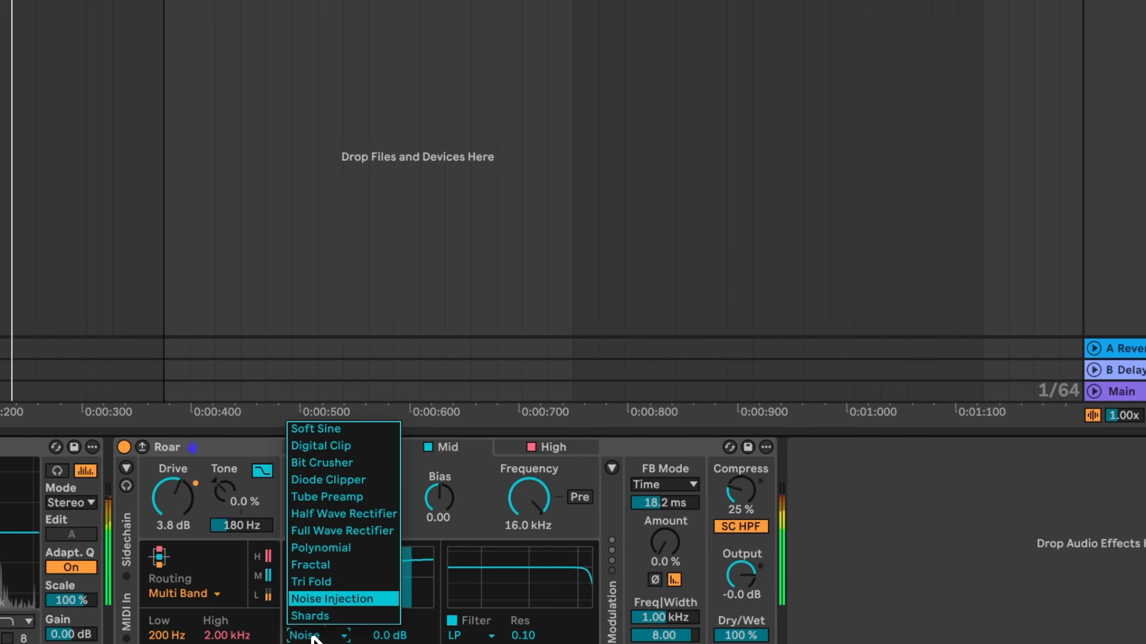
click(321, 634)
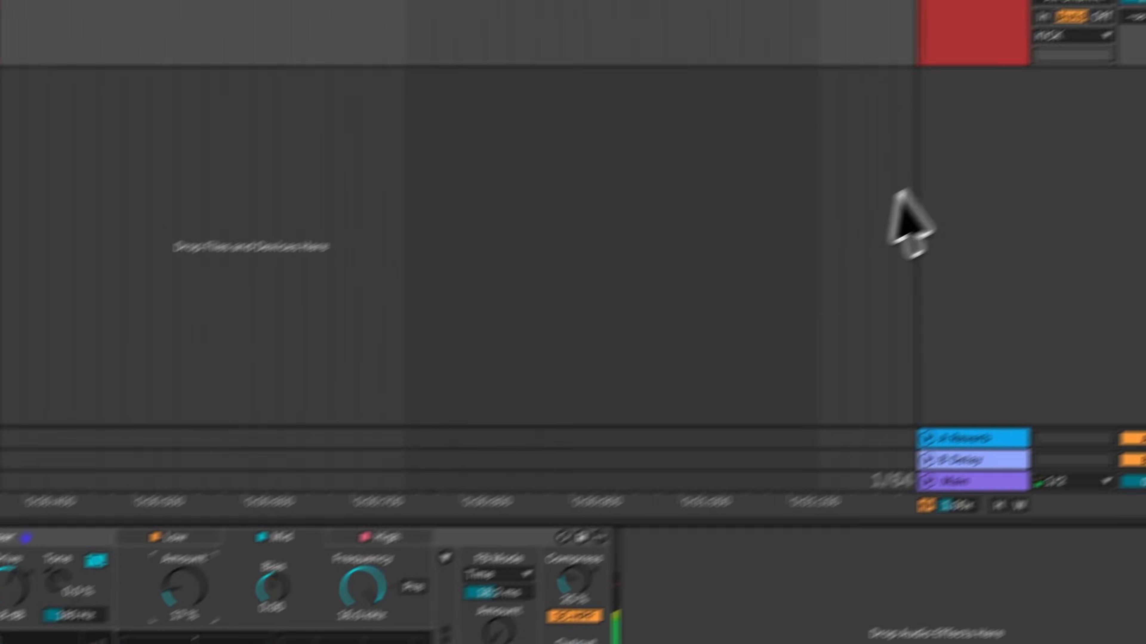
click(124, 446)
click(342, 446)
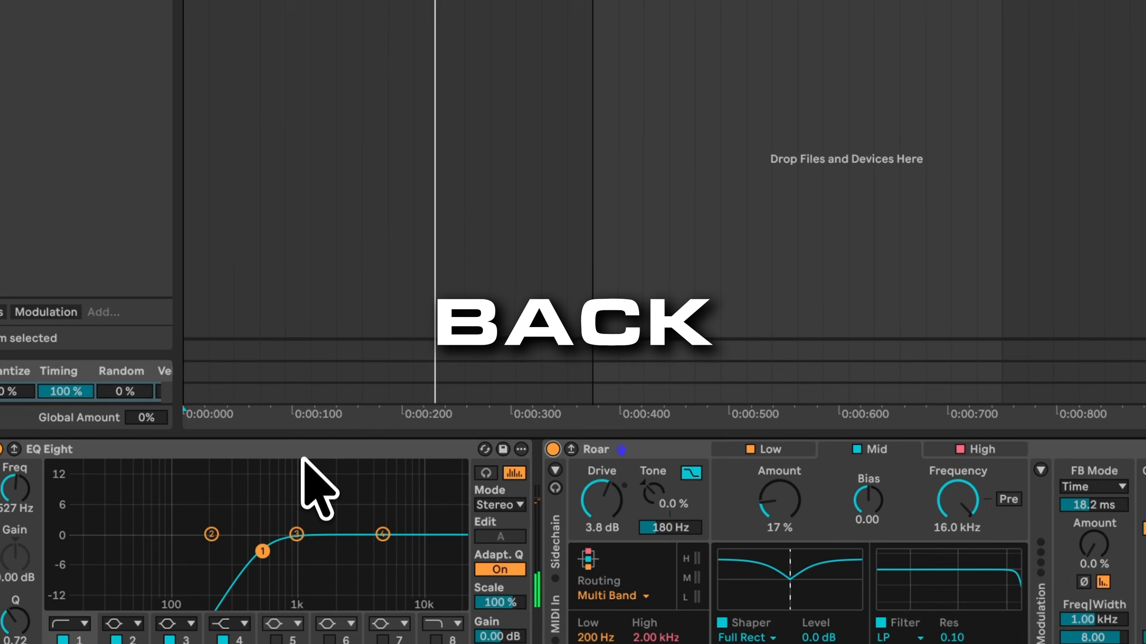
Step: Duplicate the EQ Eight device in the track's device chain
click(302, 451)
key(ctrl+d)
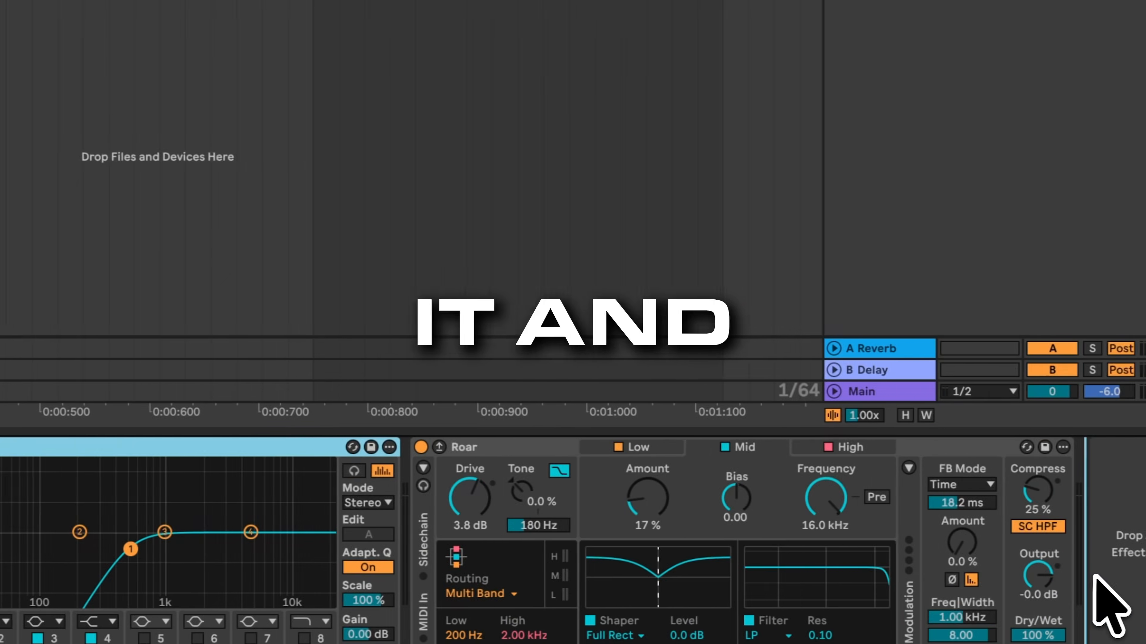
drag(1096, 577, 1097, 578)
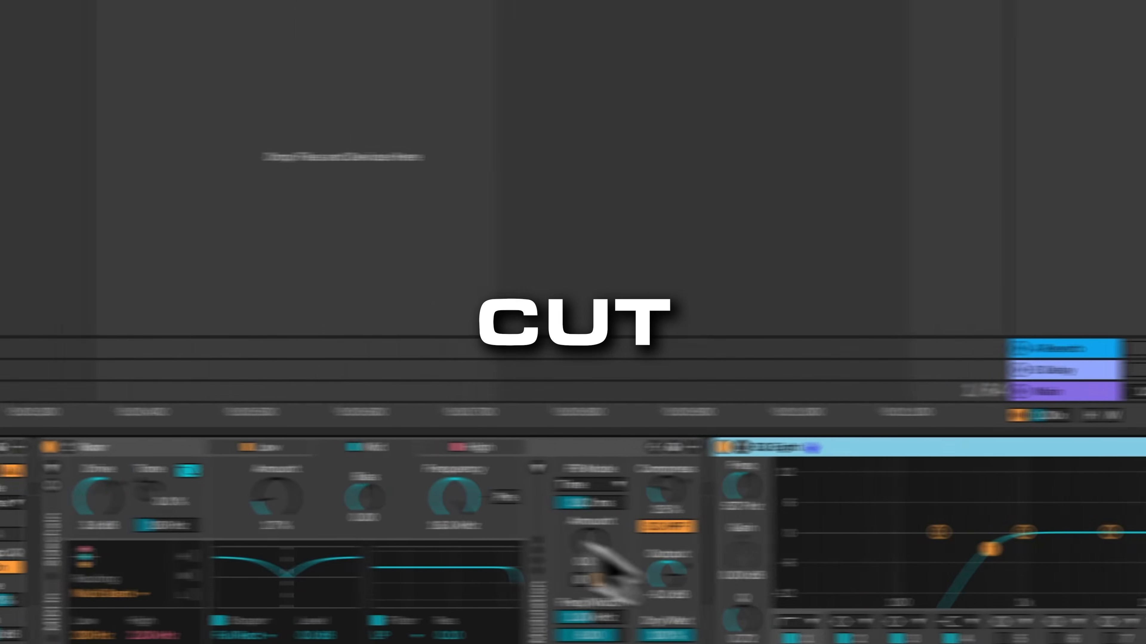
Step: Play the kick and switch the Roar device off and on to compare the processing
key(space)
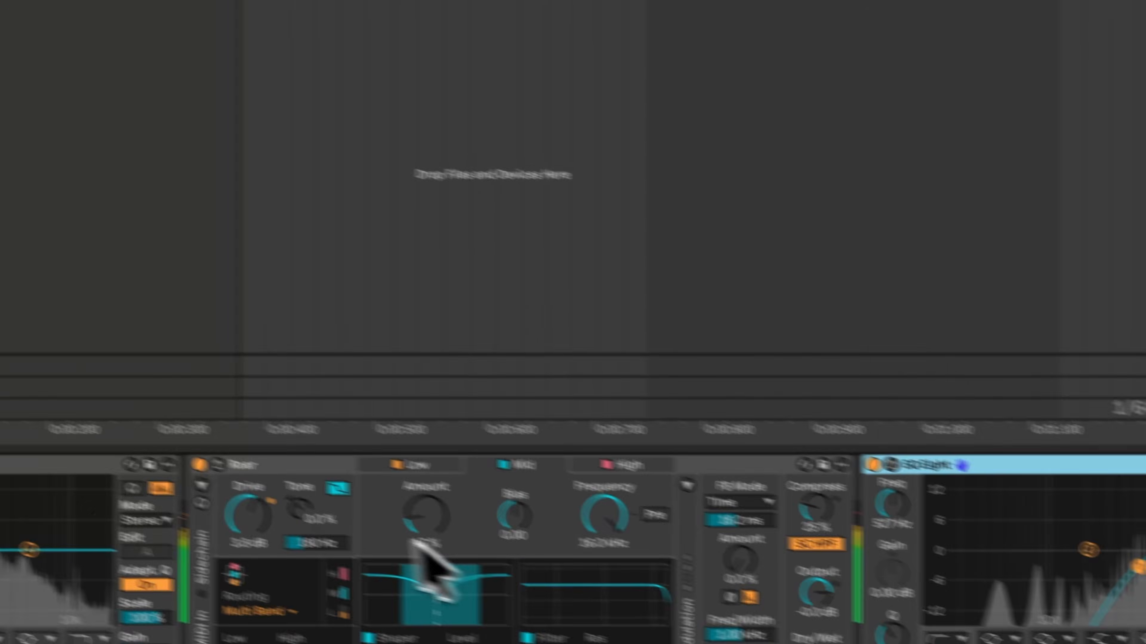
click(148, 446)
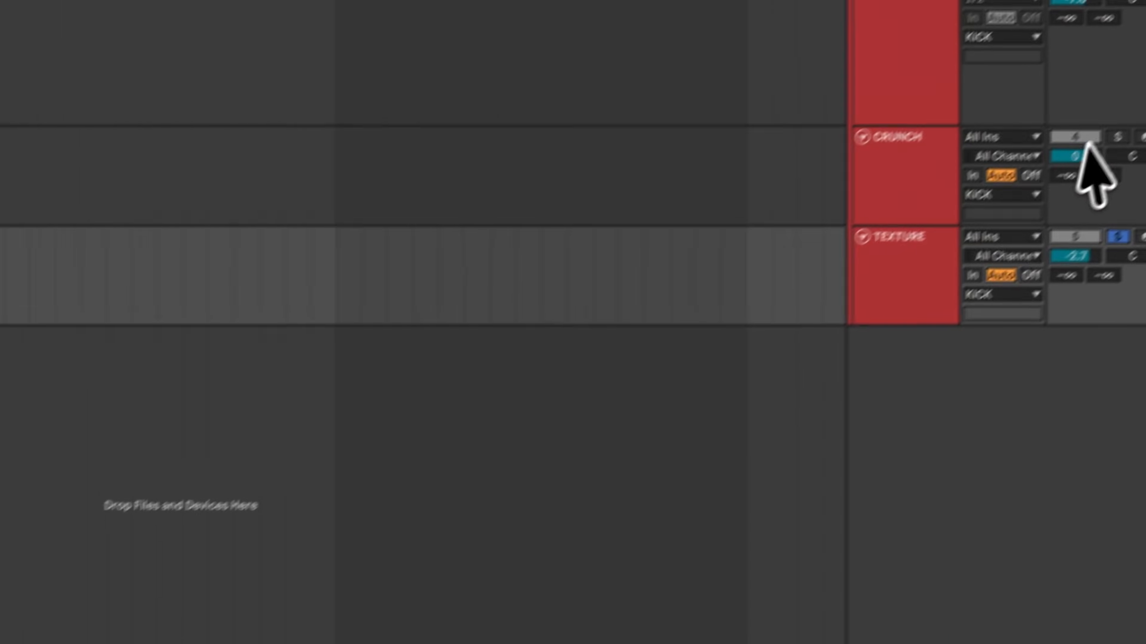
super+click(1089, 277)
click(1090, 45)
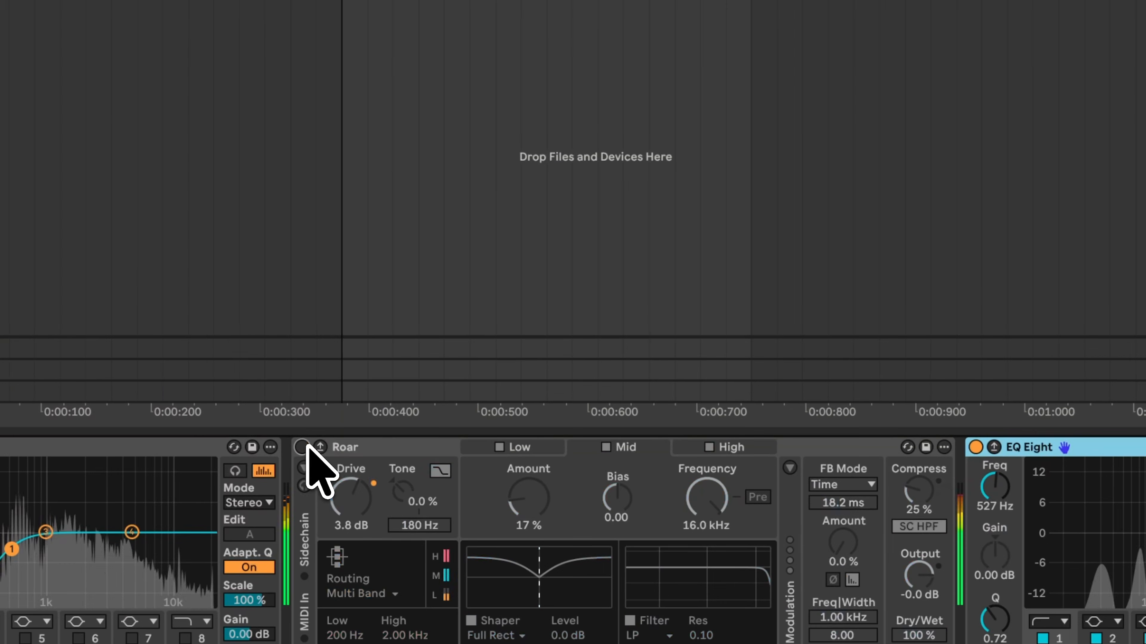
click(302, 447)
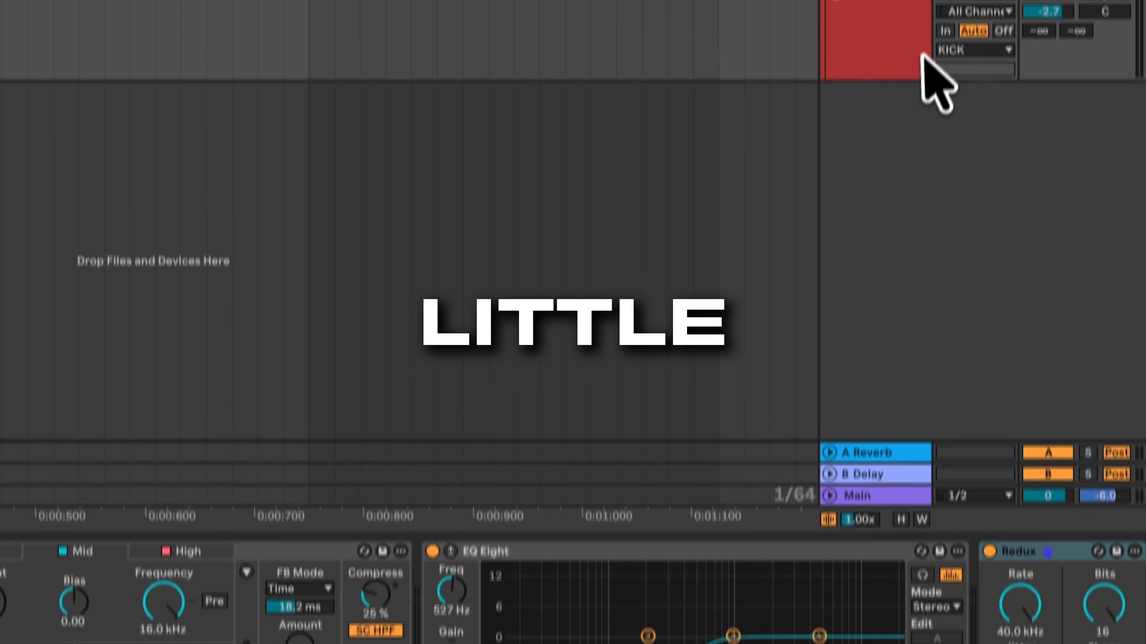
Step: Enable Redux on the TEXTURE track and set its rate to about 15.1 kHz with 9 bits, 40% jitter and 28% shape
click(919, 6)
key(space)
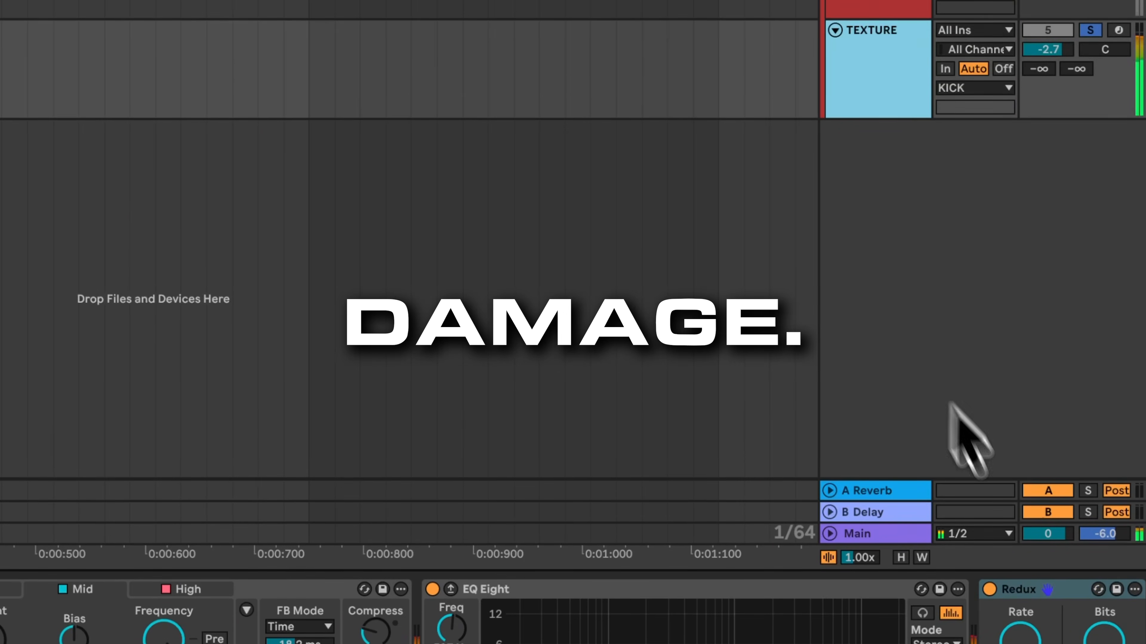
click(989, 589)
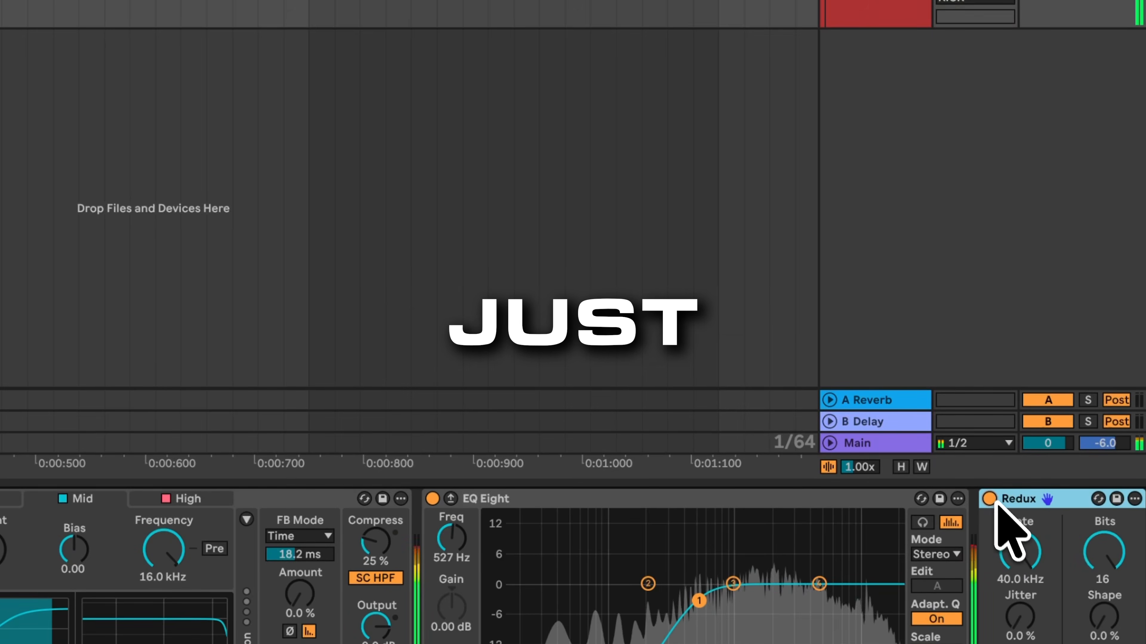
drag(1027, 608, 1027, 607)
drag(1015, 562, 1015, 563)
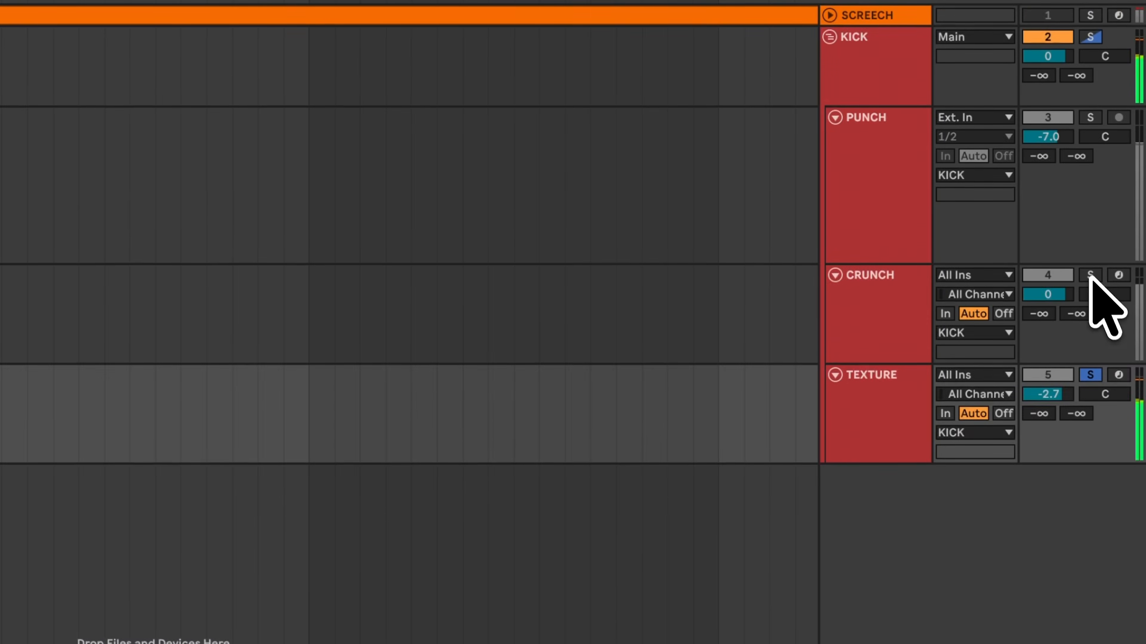
Step: Solo the CRUNCH, PUNCH and KICK tracks in turn to audition each layer
click(1089, 275)
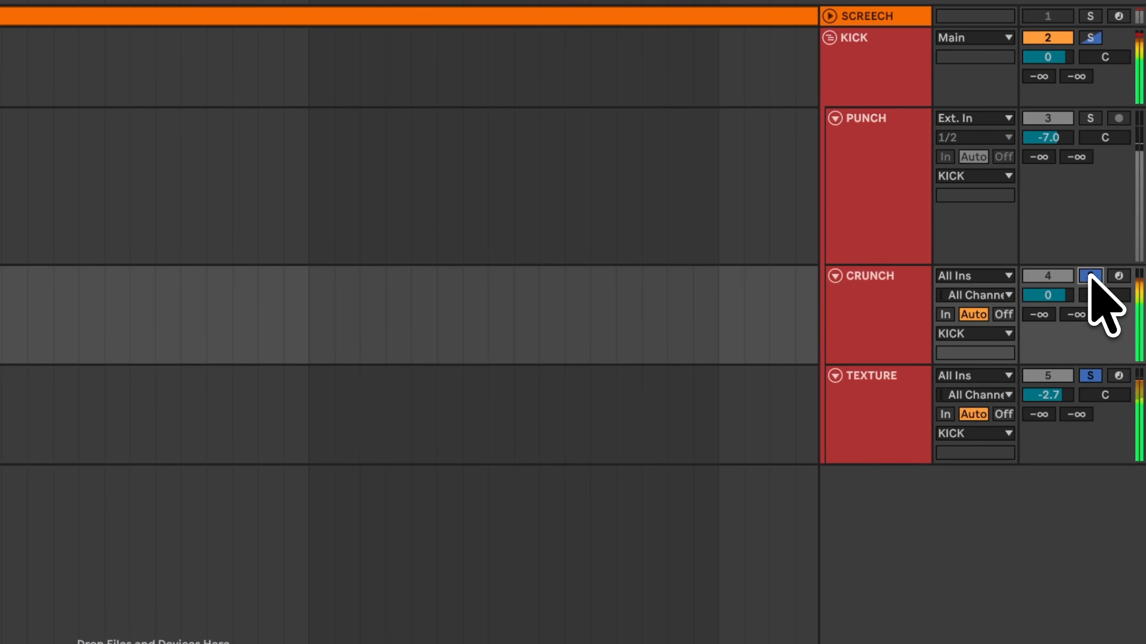
click(1081, 88)
click(1090, 116)
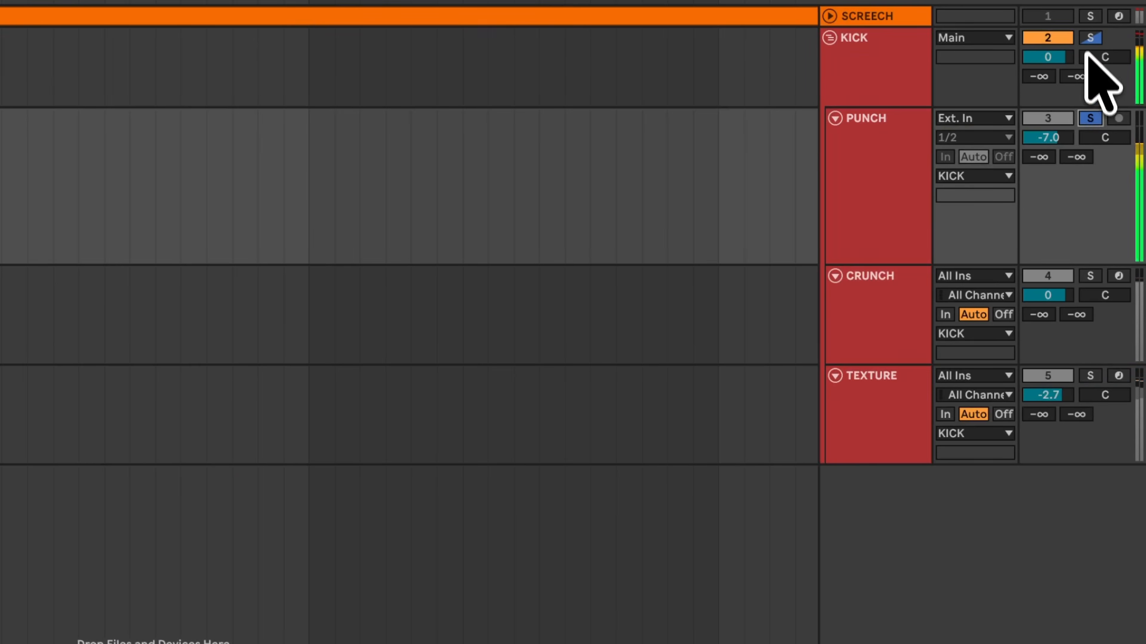
click(1089, 39)
click(898, 207)
click(830, 393)
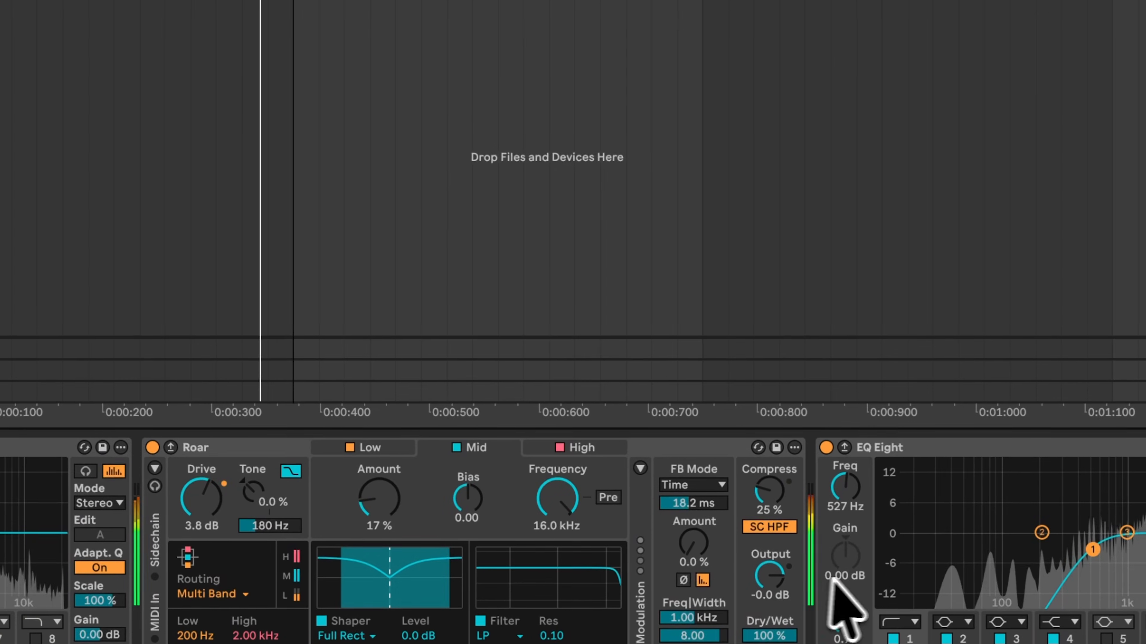
Step: Bypass and re-enable the layer's effect chain to compare the processed and dry sound
drag(770, 635, 762, 639)
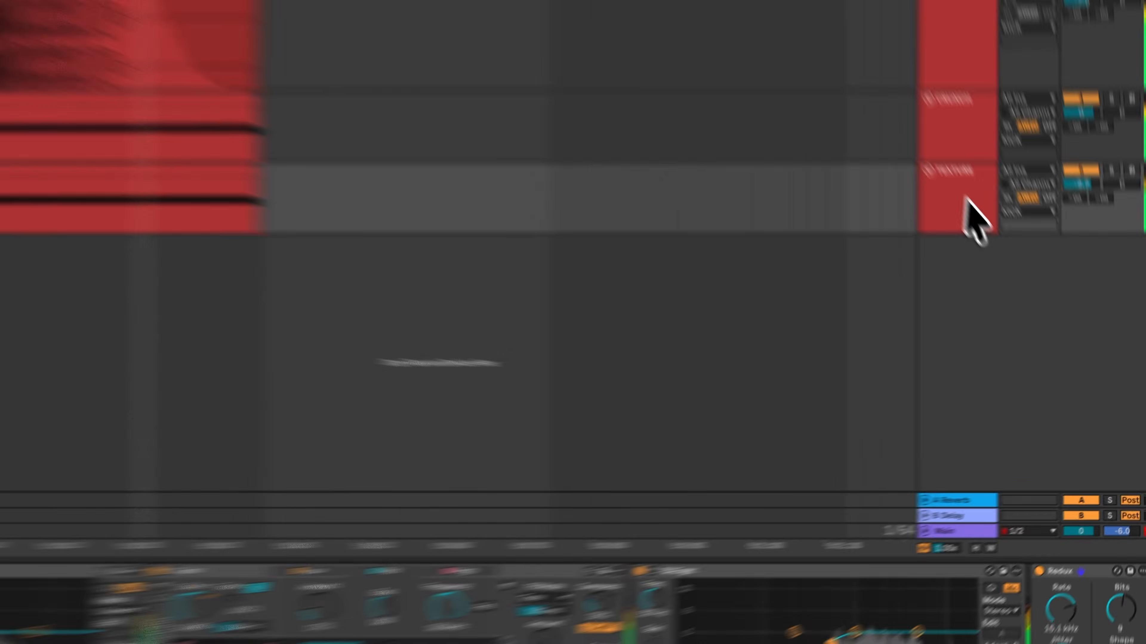
click(1012, 258)
click(1110, 552)
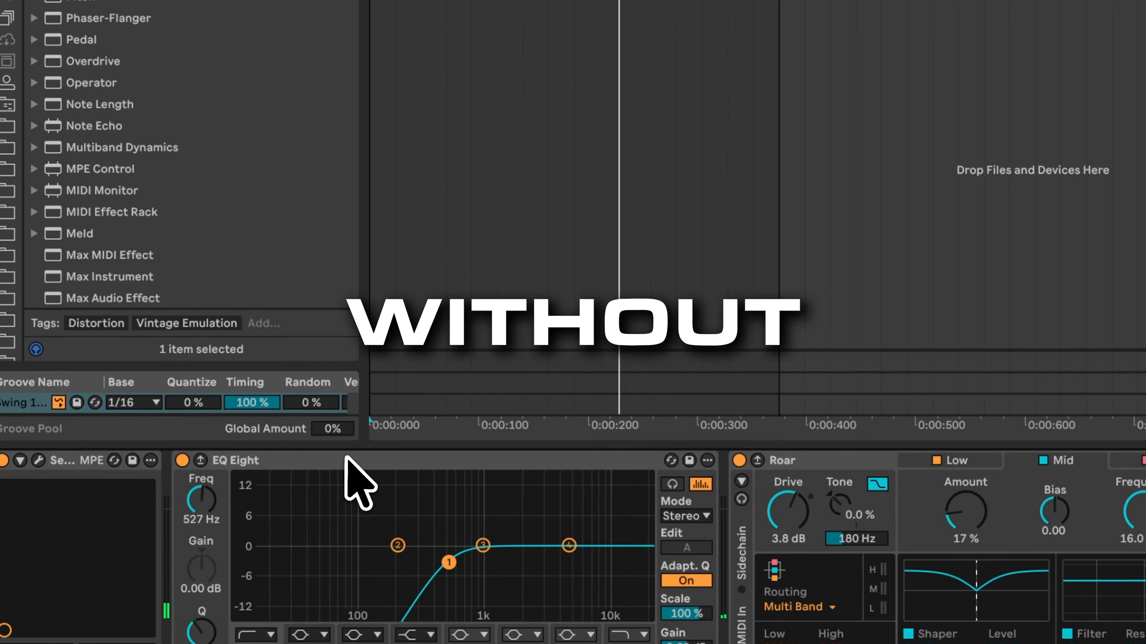
click(346, 461)
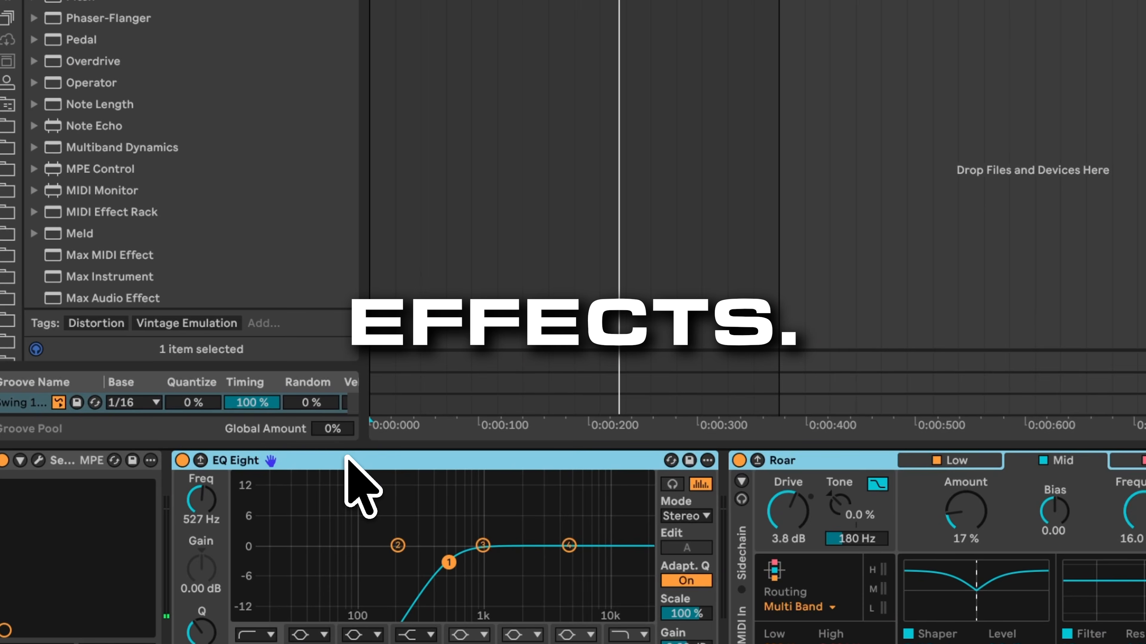
click(181, 460)
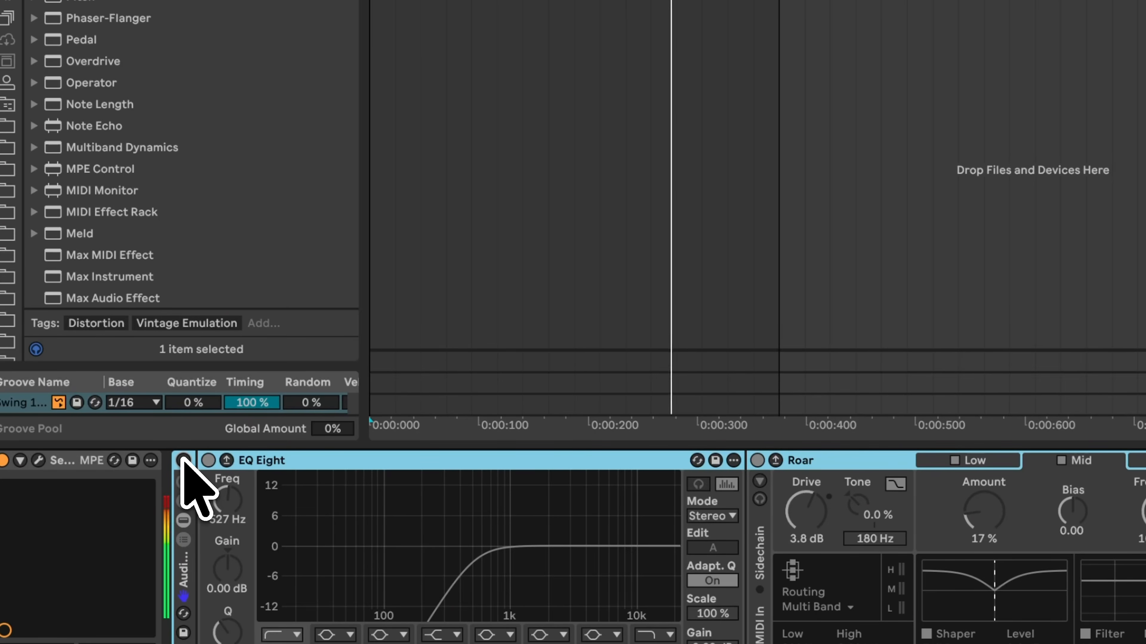
click(182, 460)
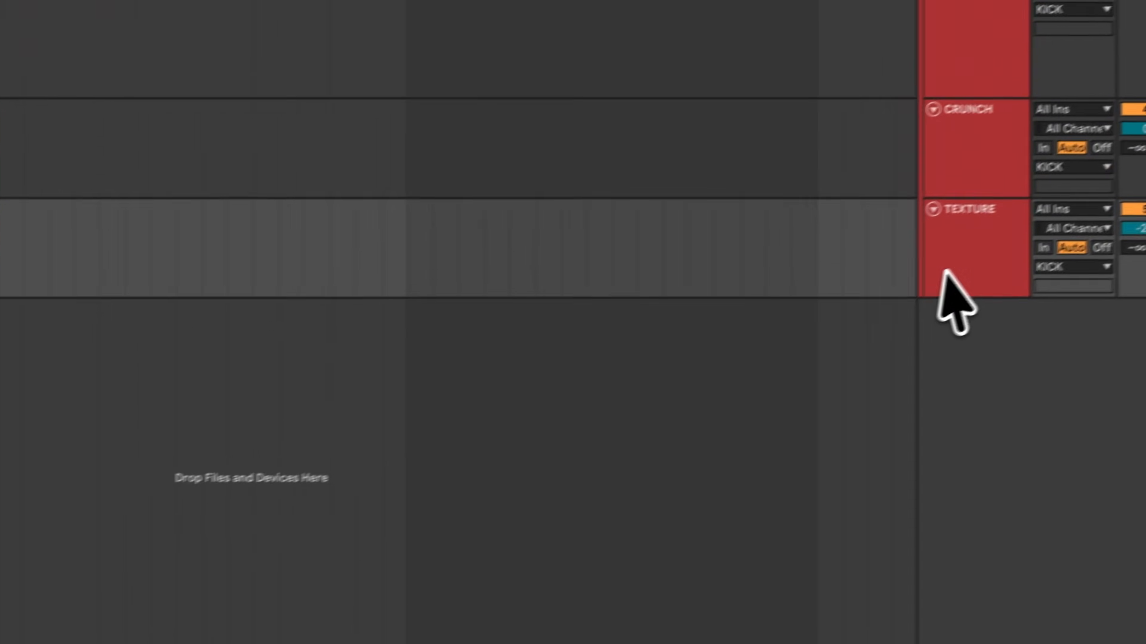
Step: Create a new audio track below TEXTURE and set its input source to KICK
click(944, 272)
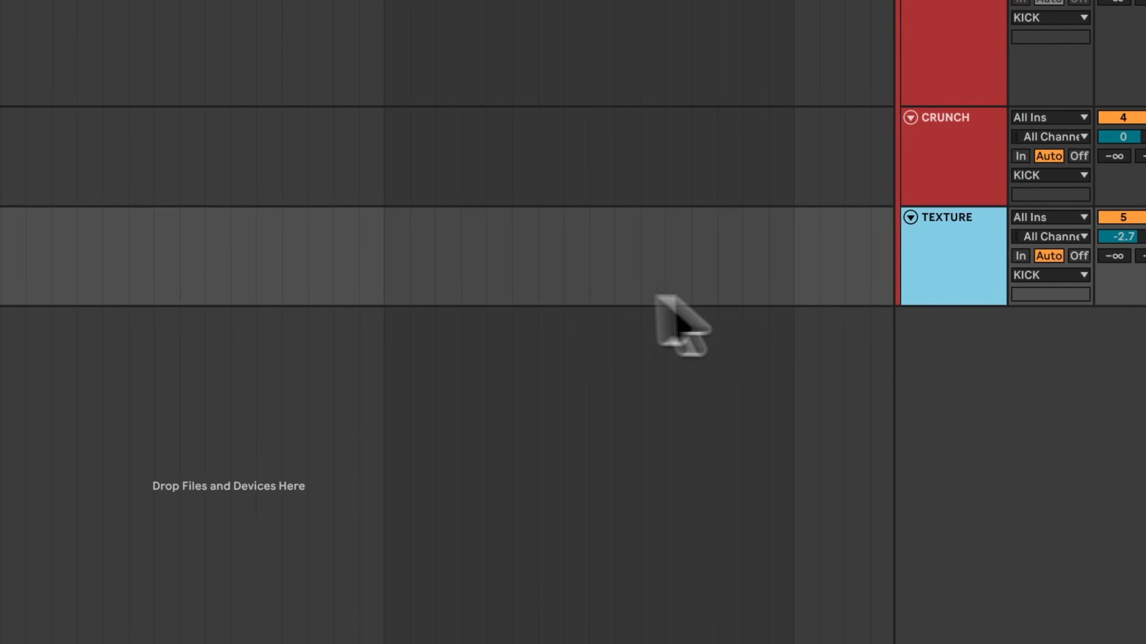
key(super+t)
drag(904, 396, 879, 469)
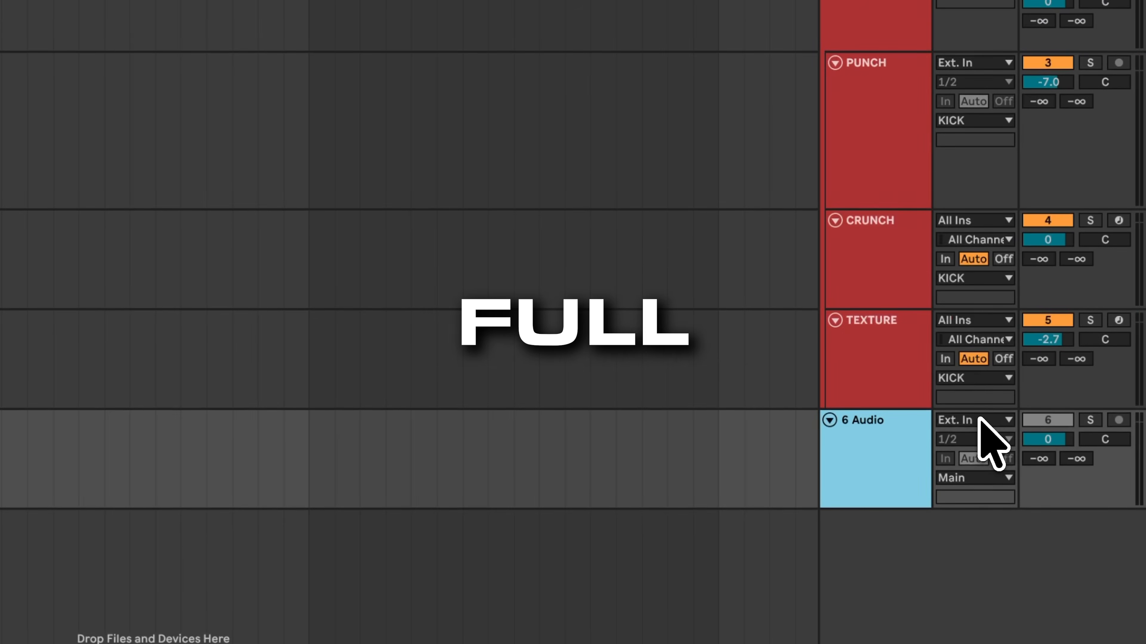
click(978, 404)
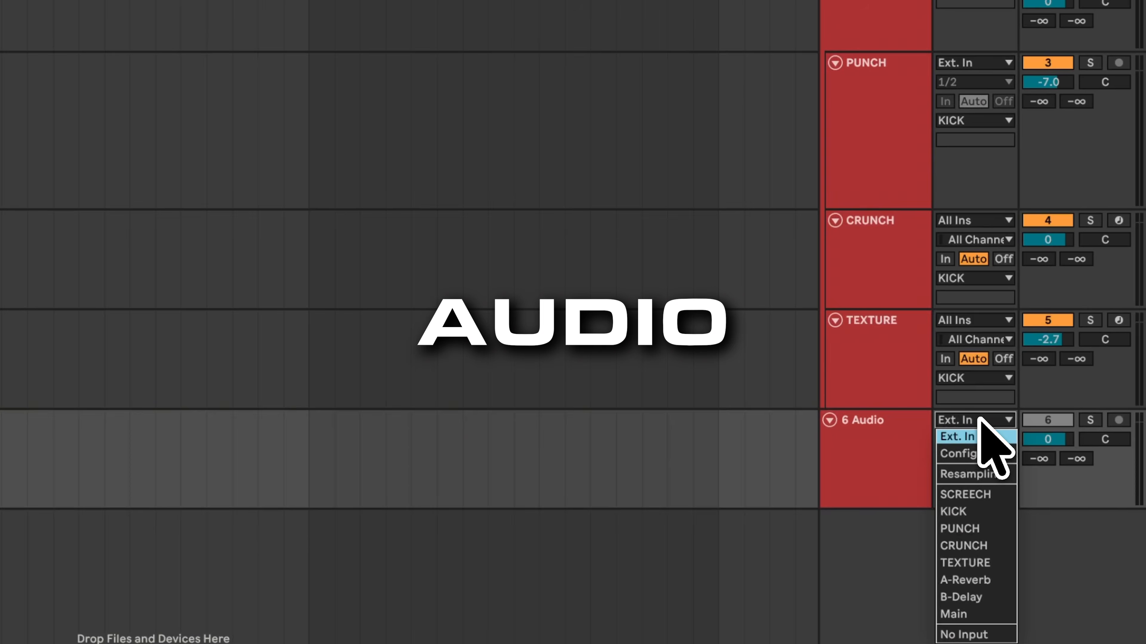
click(965, 511)
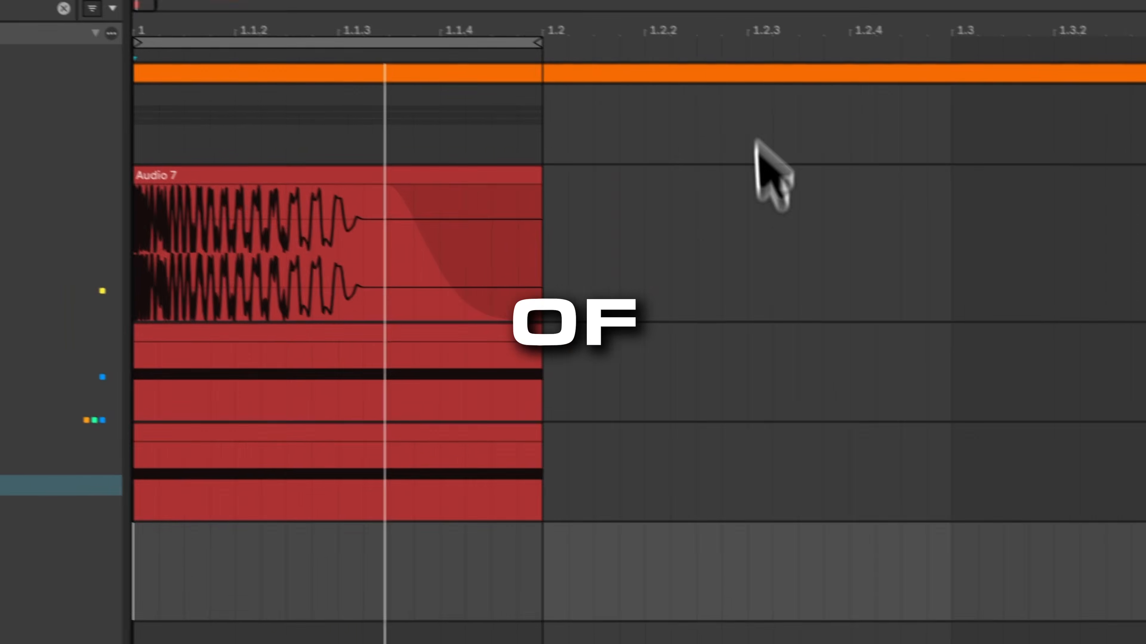
Step: Record the KICK output onto the new audio track and trim the recorded clip to start at the beginning
click(717, 1)
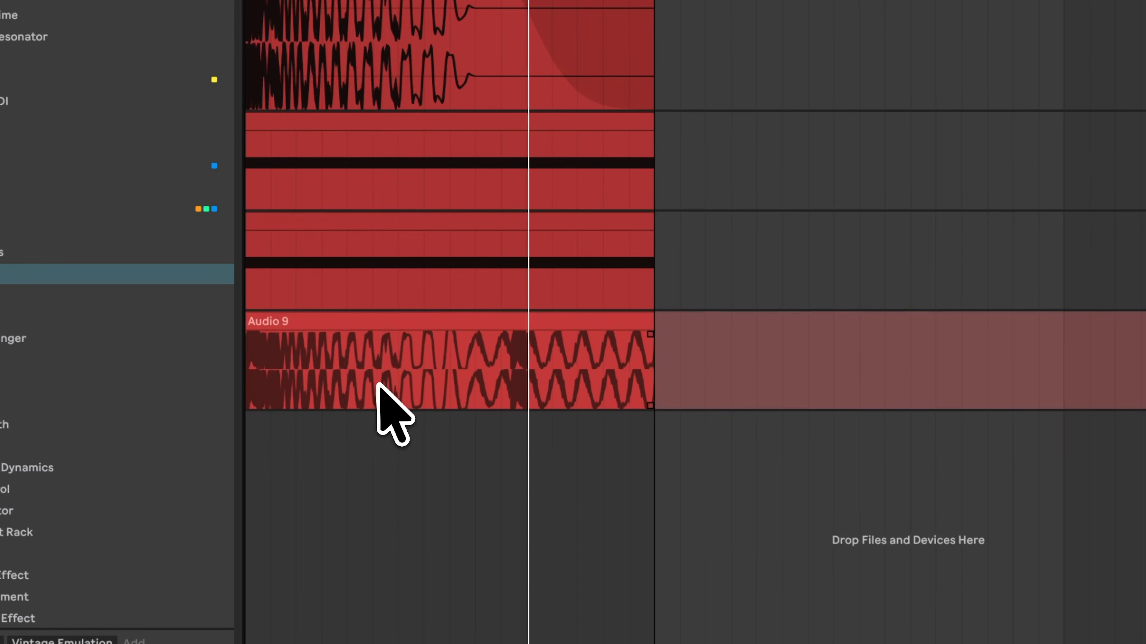
click(440, 366)
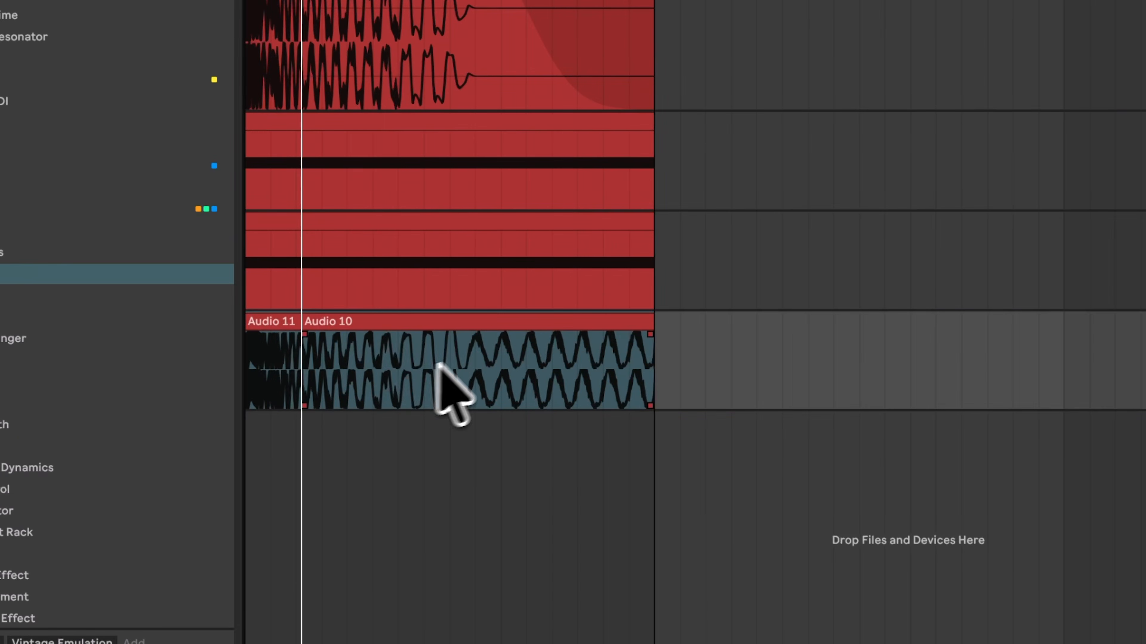
drag(307, 321, 231, 318)
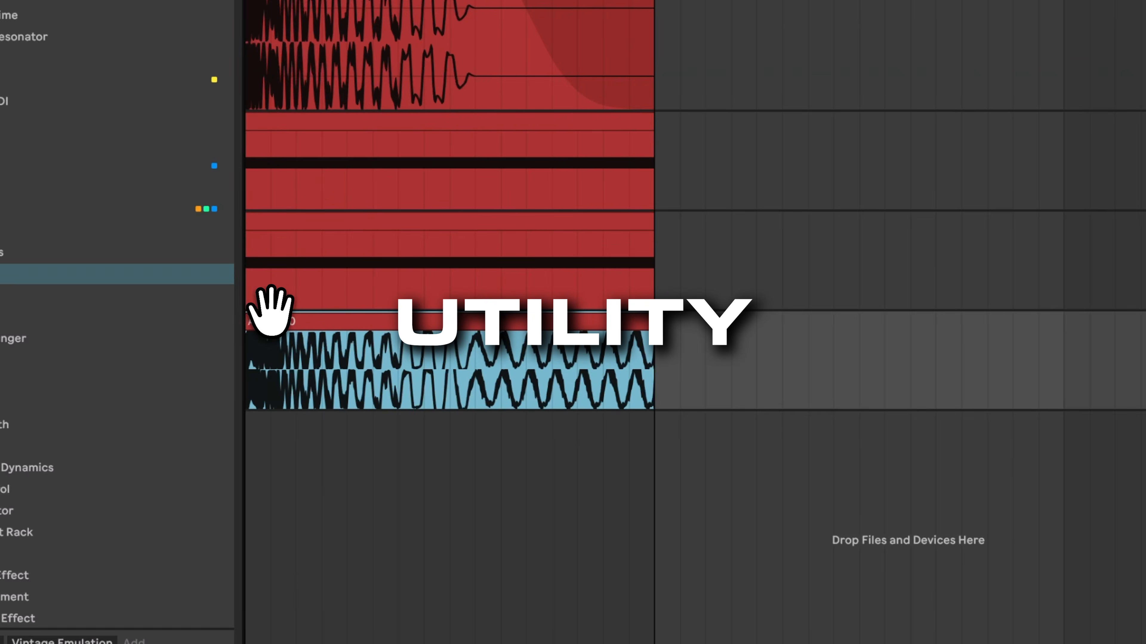
scroll(328, 337, up, 5)
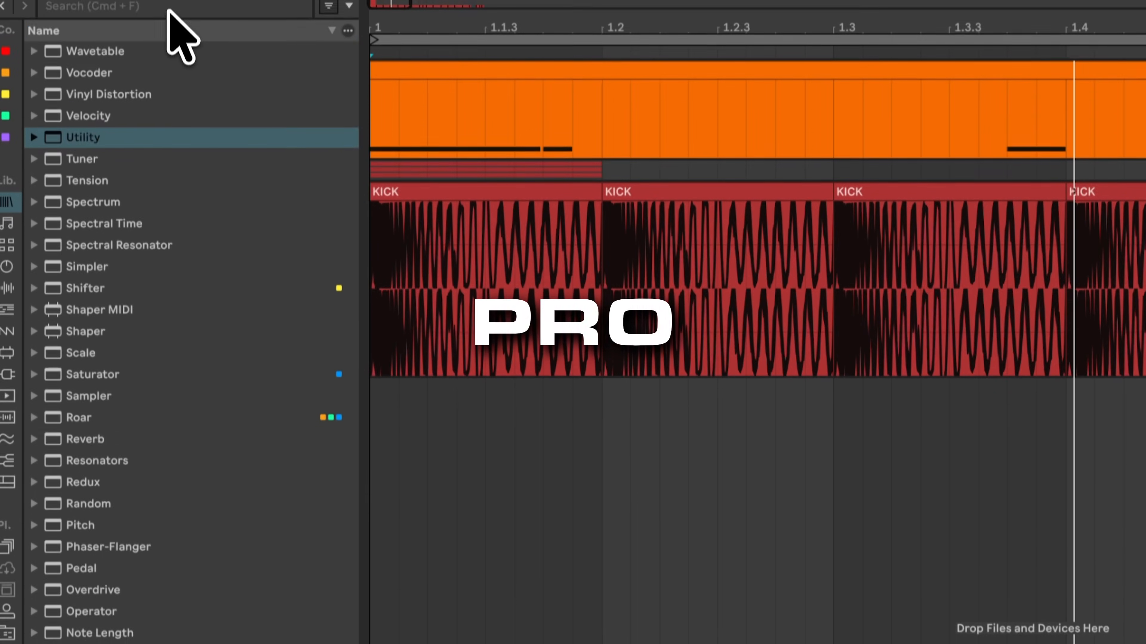
Step: Search the browser for PRO Q and load Pro-Q 3 onto the new audio track
click(168, 15)
text(PRO Q)
key(Down)
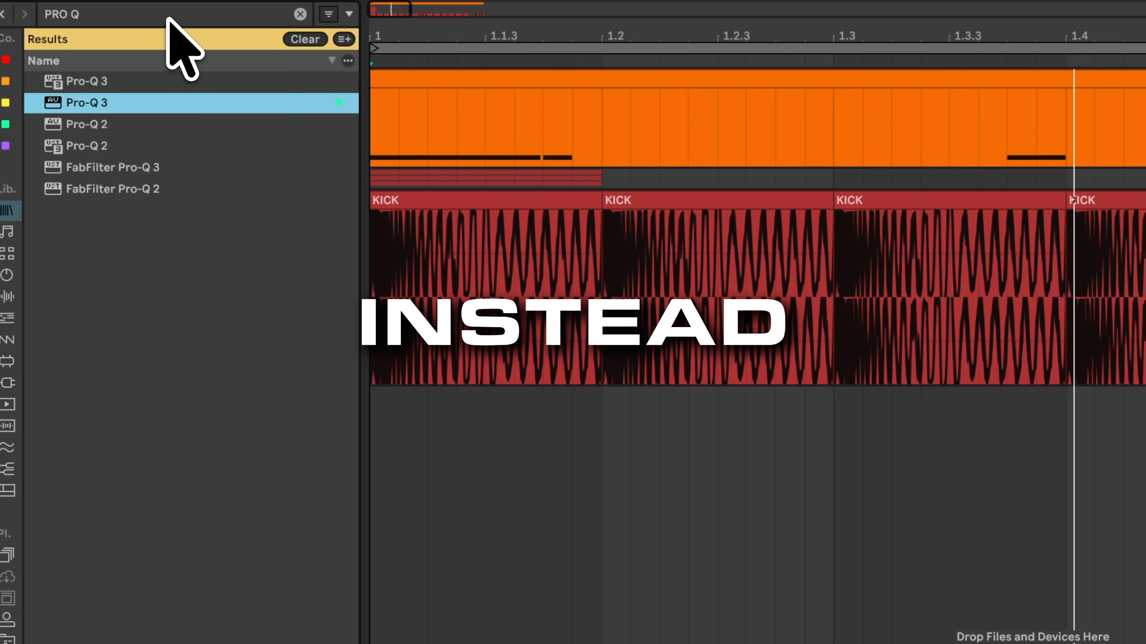
key(Return)
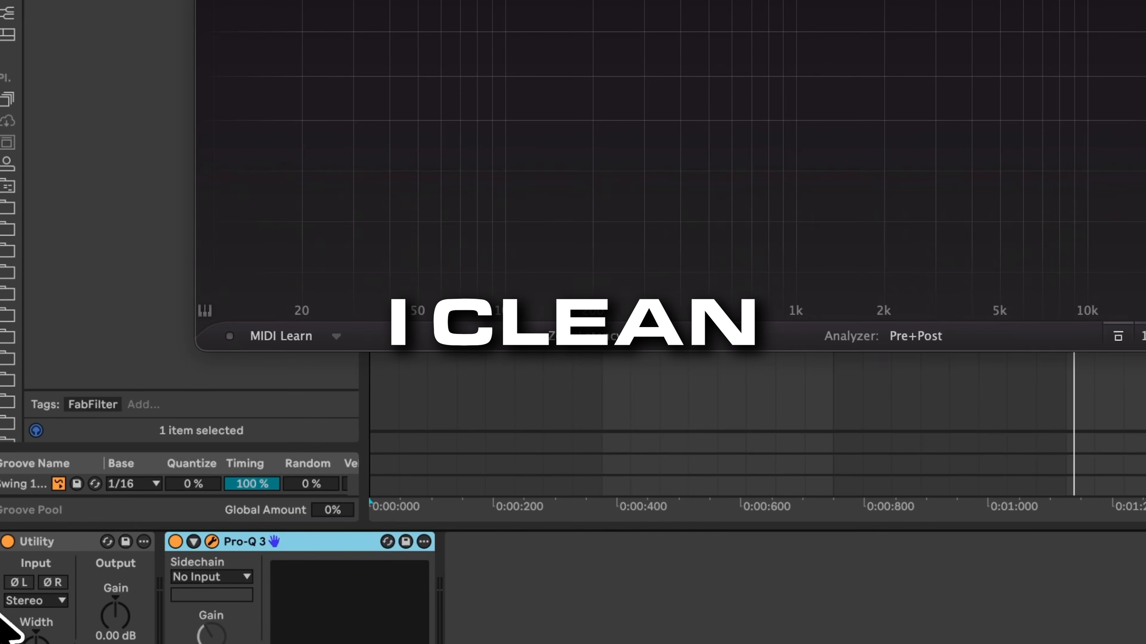
Step: In Pro-Q 3, add a Side-only Low Cut band at about 289 Hz and close the plugin window
drag(5, 605, 5, 604)
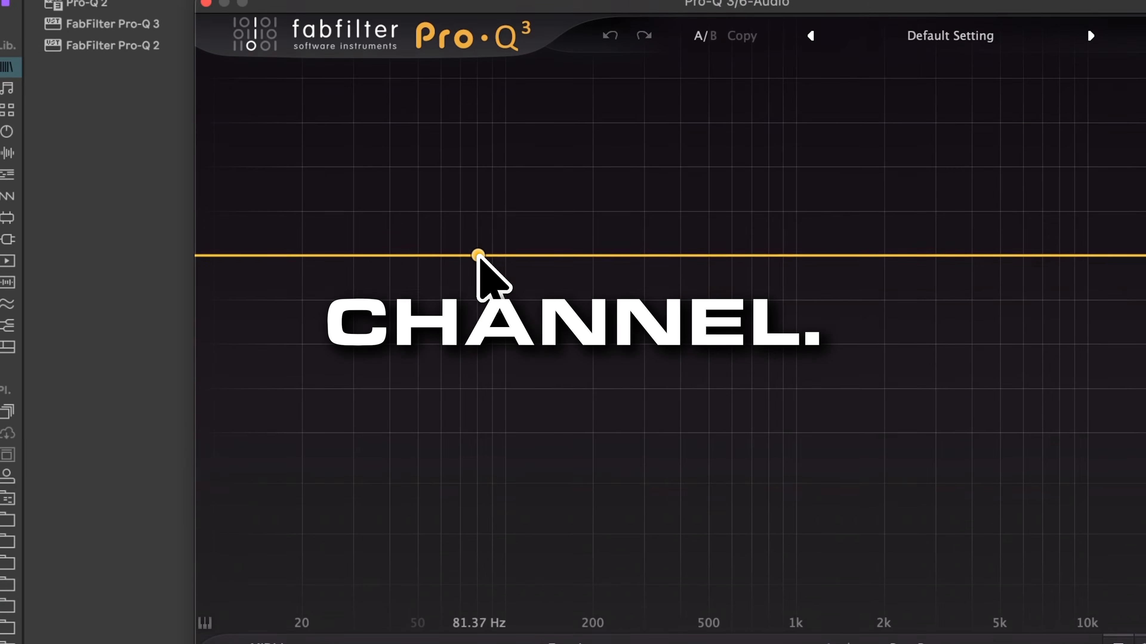
click(478, 256)
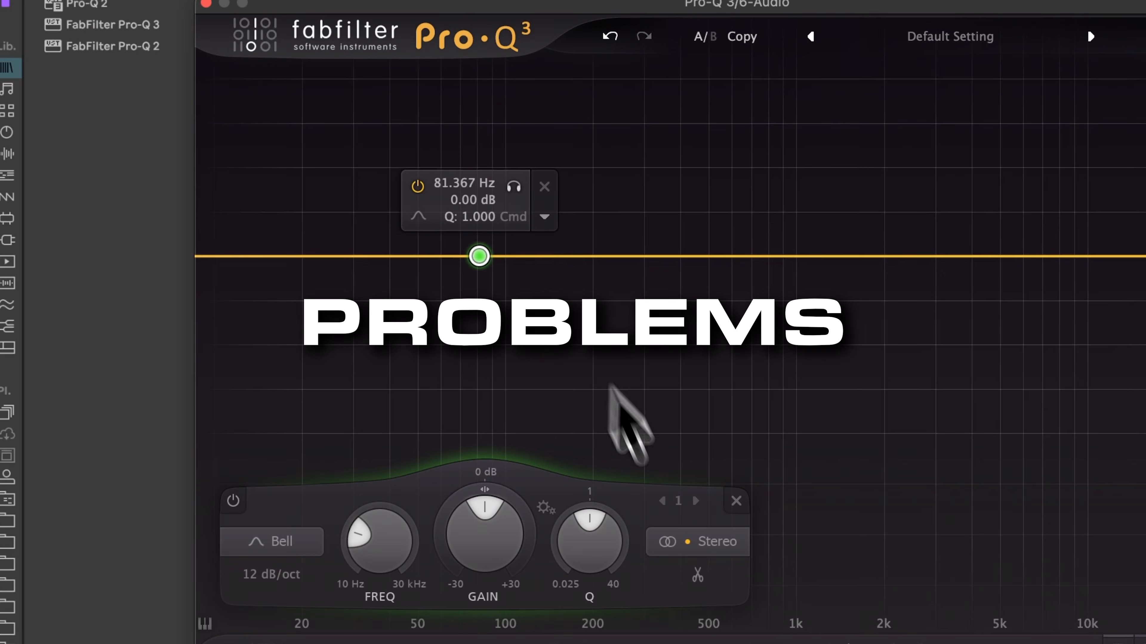
click(688, 541)
click(699, 510)
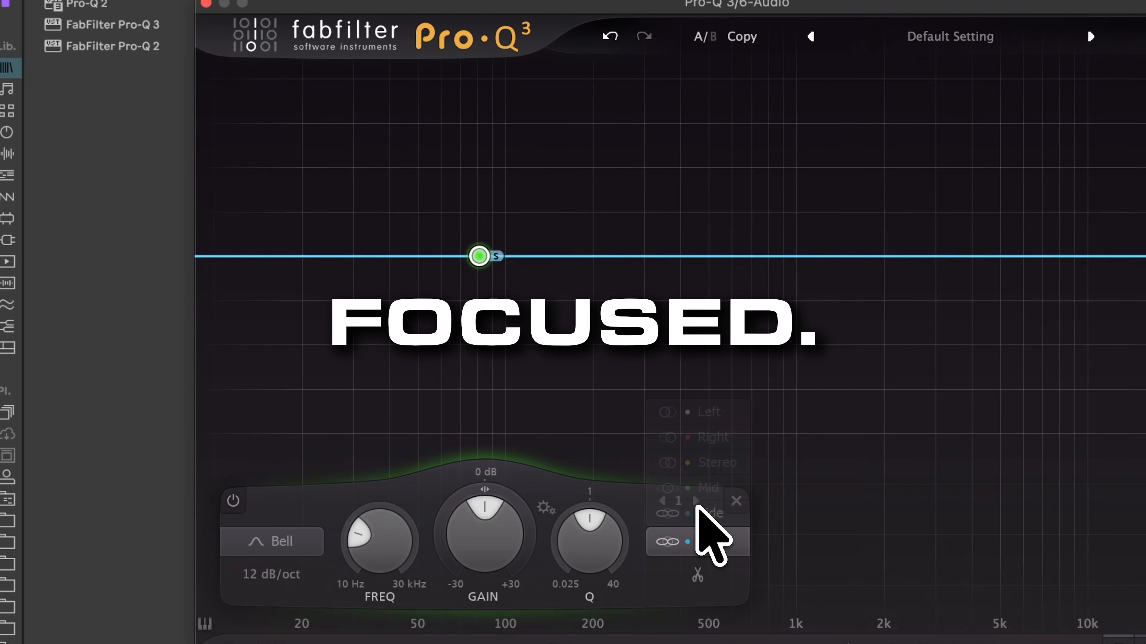
click(300, 541)
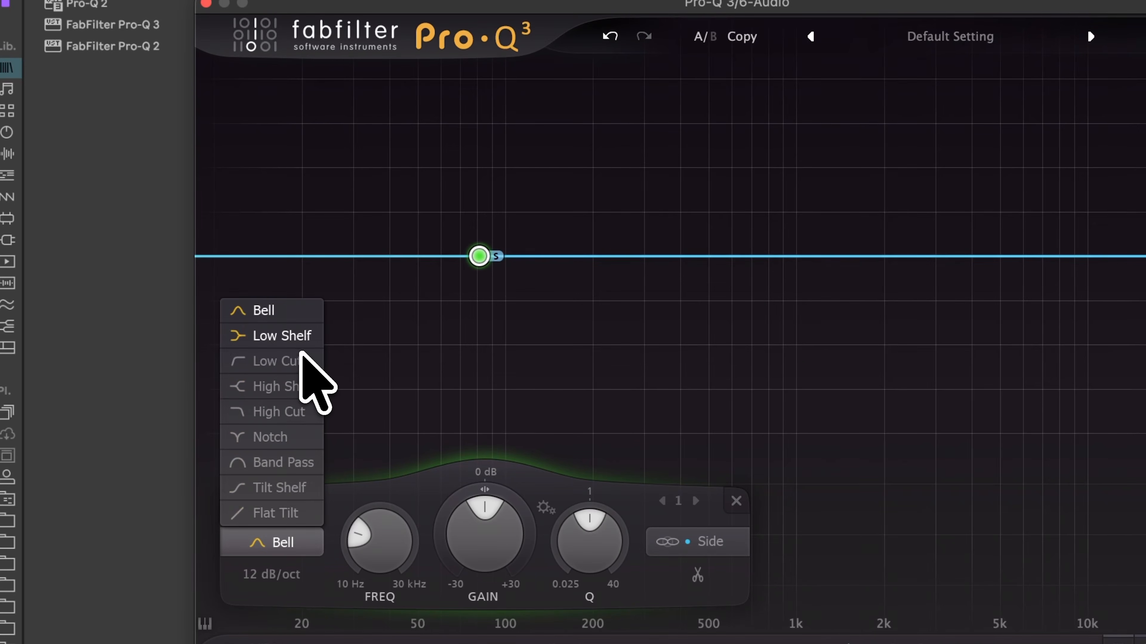
click(289, 361)
drag(462, 263, 631, 255)
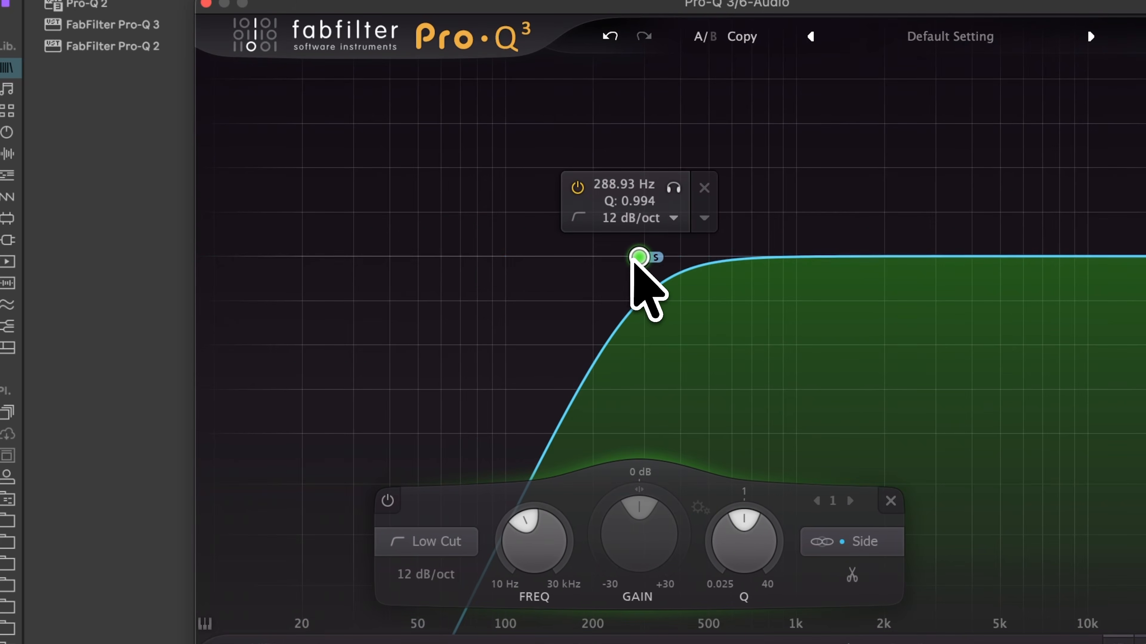
key(space)
click(206, 3)
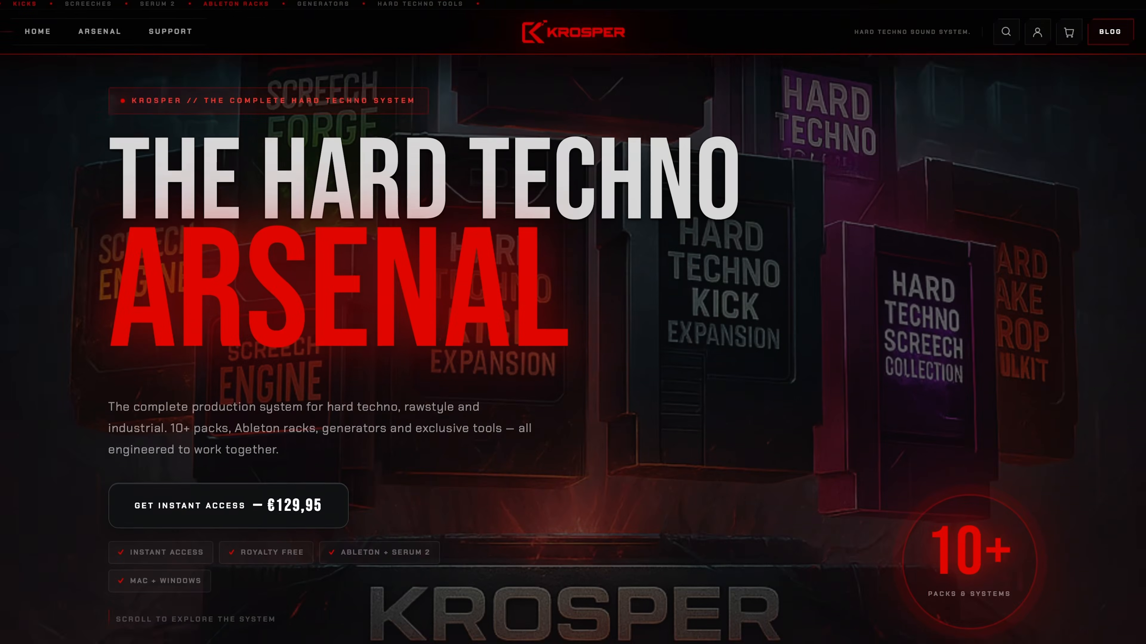
Step: Scroll through the KROSPER Hard Techno Arsenal website
scroll(573, 322, down, 20)
scroll(573, 322, down, 20)
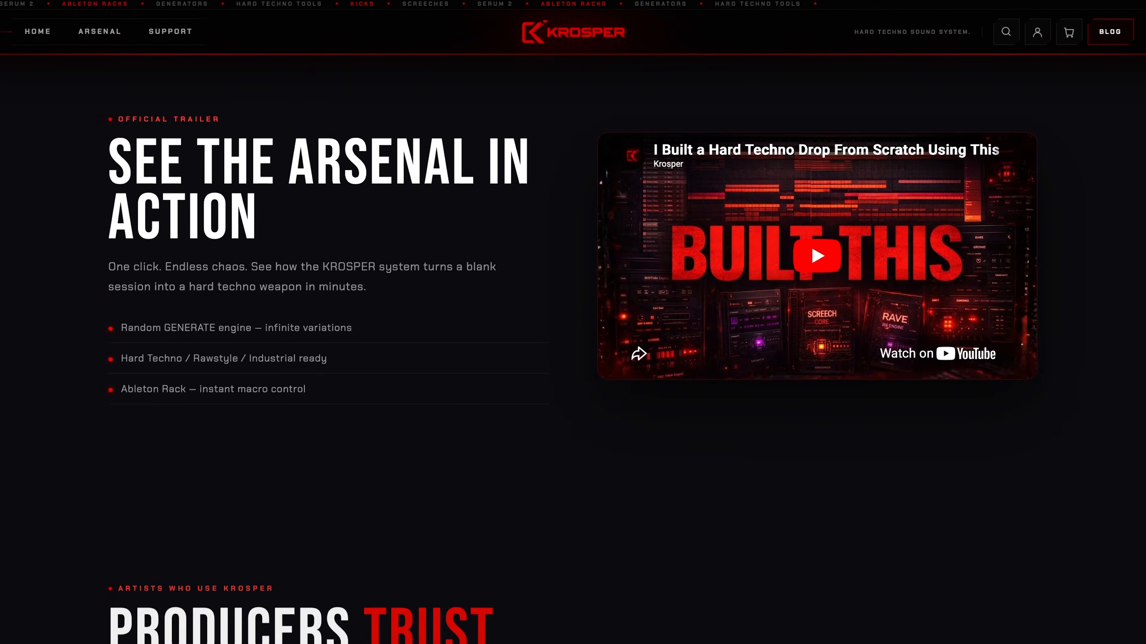
scroll(573, 322, down, 20)
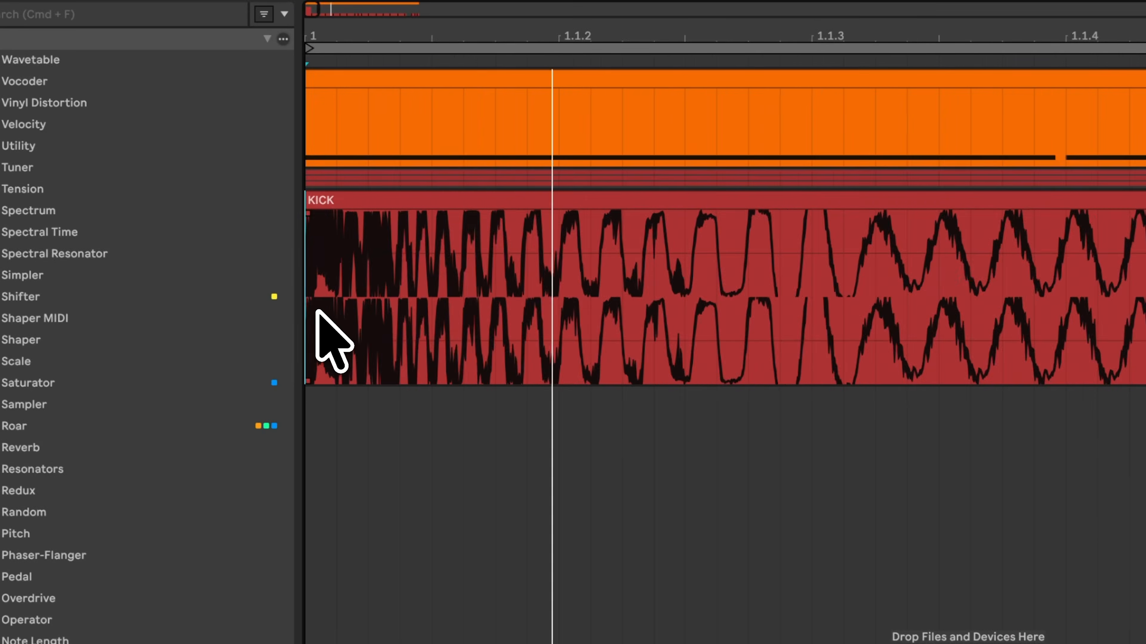
key(minus)
key(minus)
key(minus)
key(minus)
key(minus)
key(minus)
key(minus)
key(minus)
key(minus)
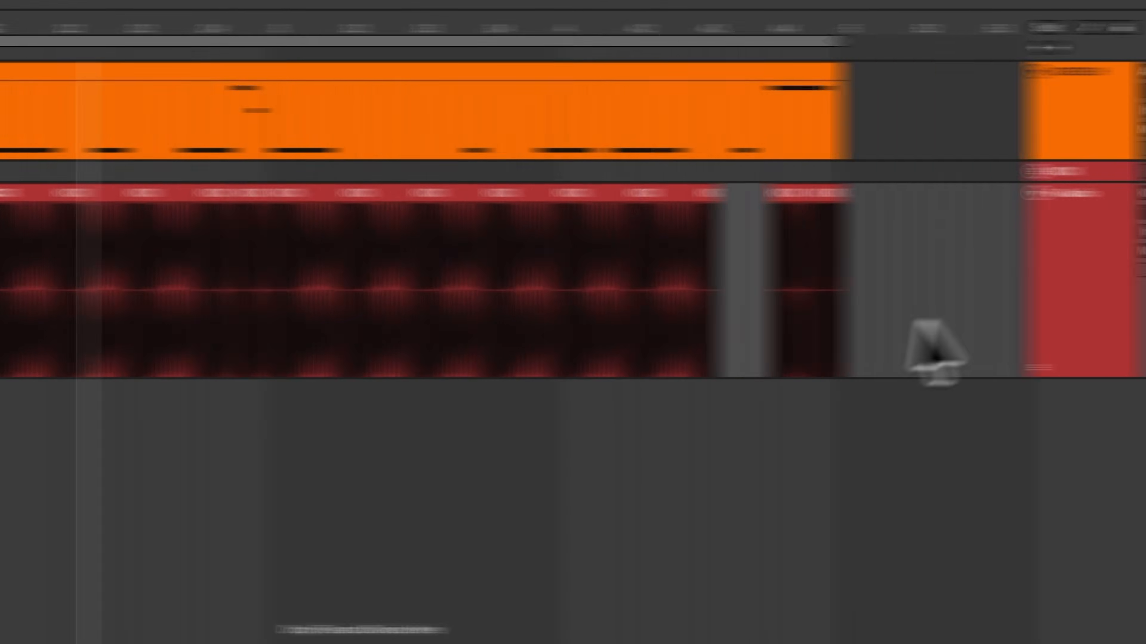
click(1111, 278)
click(1092, 194)
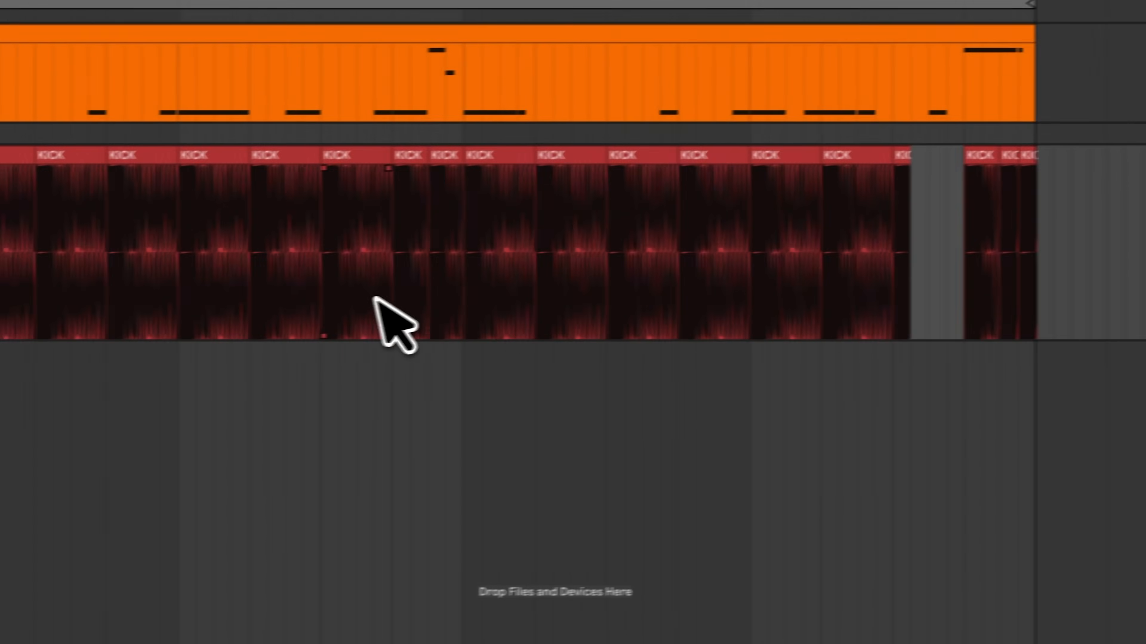